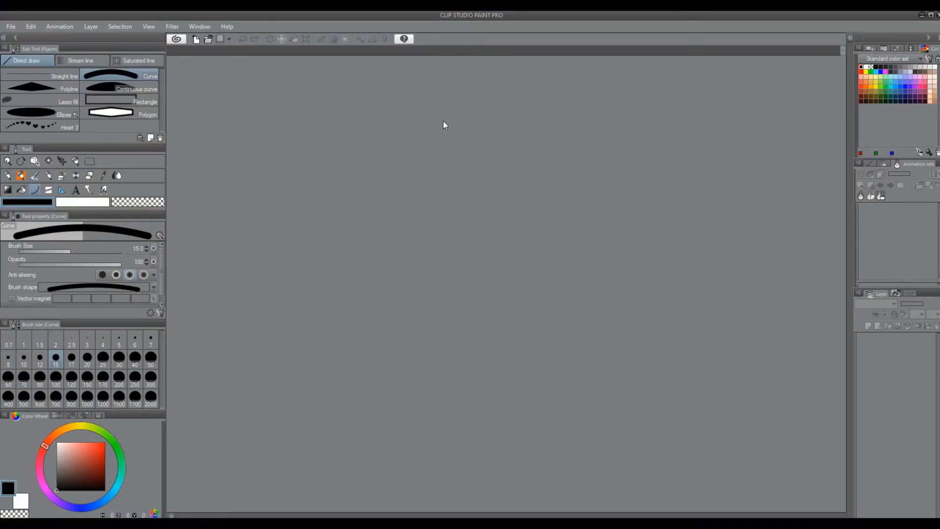
# - Create a new illustration canvas named Sunflower at 5000 by 5000 px and 600 dpi
pyautogui.click(11, 27)
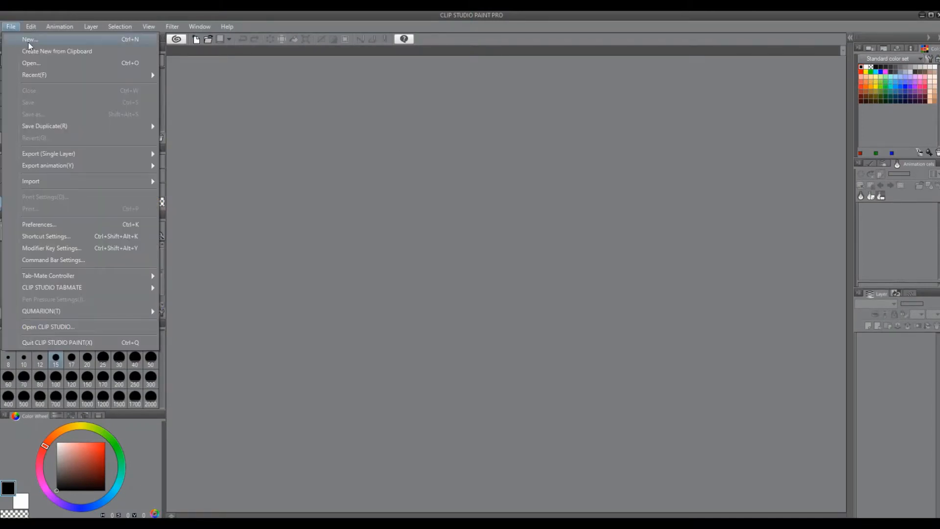
pyautogui.click(29, 40)
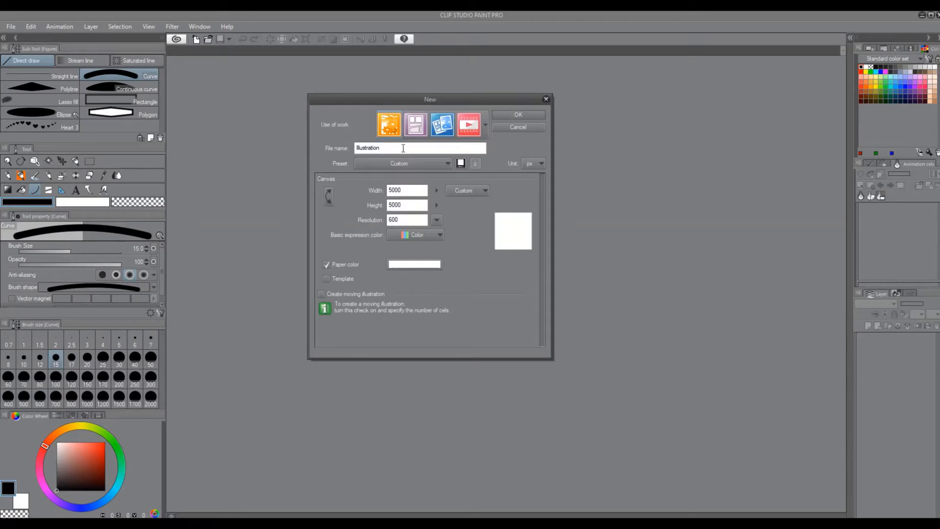
pyautogui.write('Sunflower')
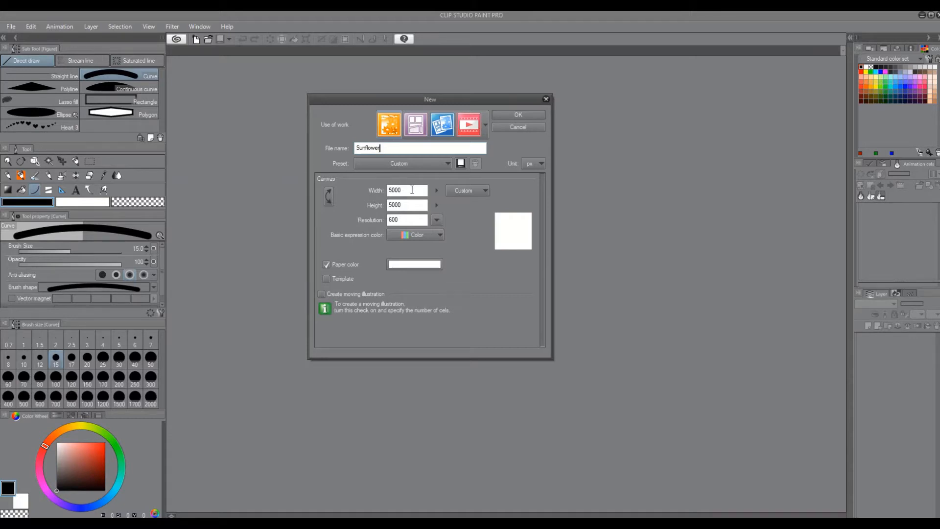
pyautogui.click(412, 205)
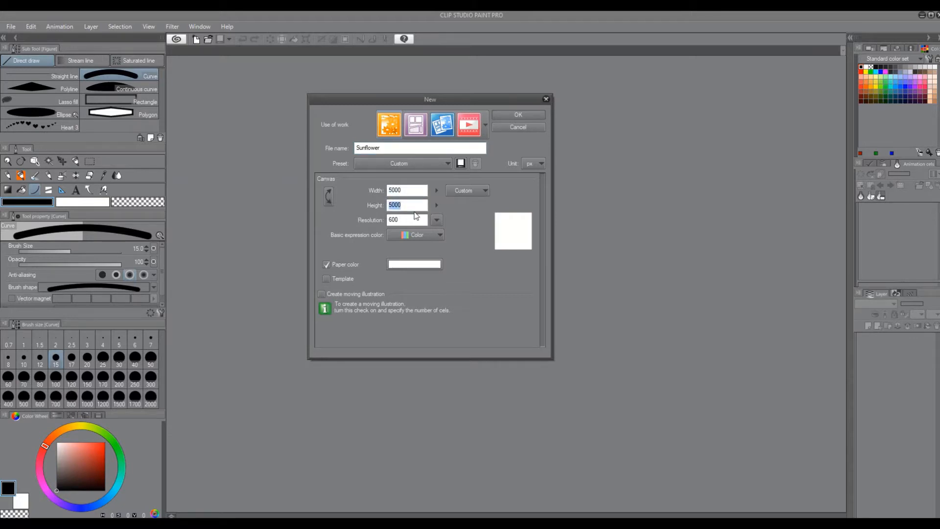
pyautogui.click(393, 221)
pyautogui.click(515, 113)
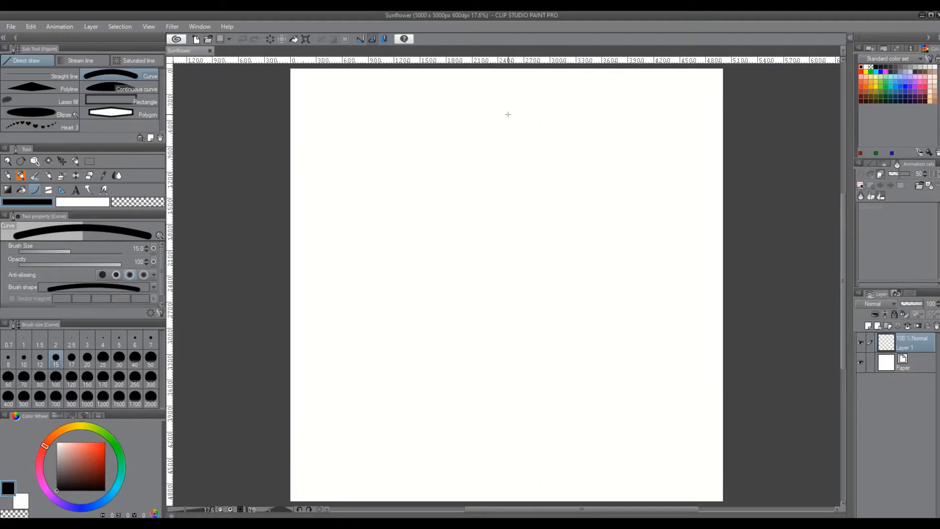
# - Show the grid and set its origin to the center with a 500 px gap and 4 divisions
pyautogui.click(146, 27)
pyautogui.click(165, 236)
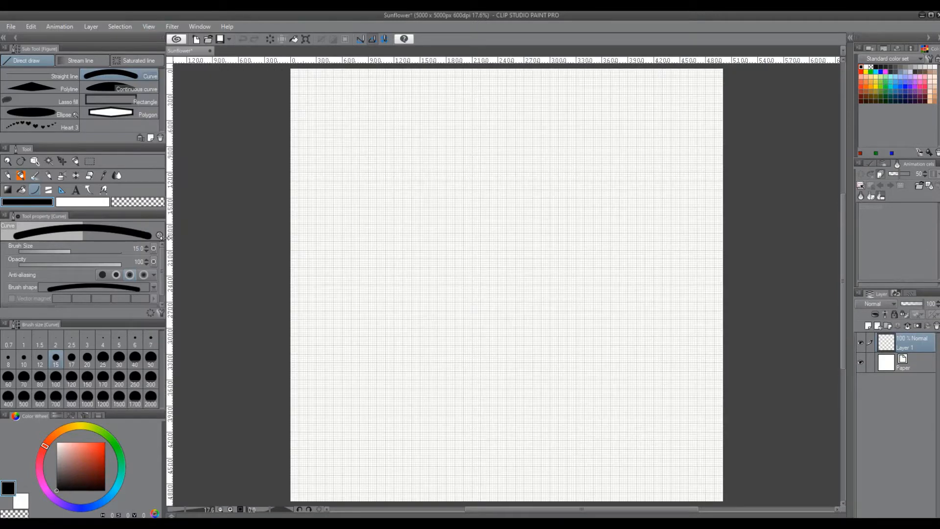
pyautogui.click(148, 27)
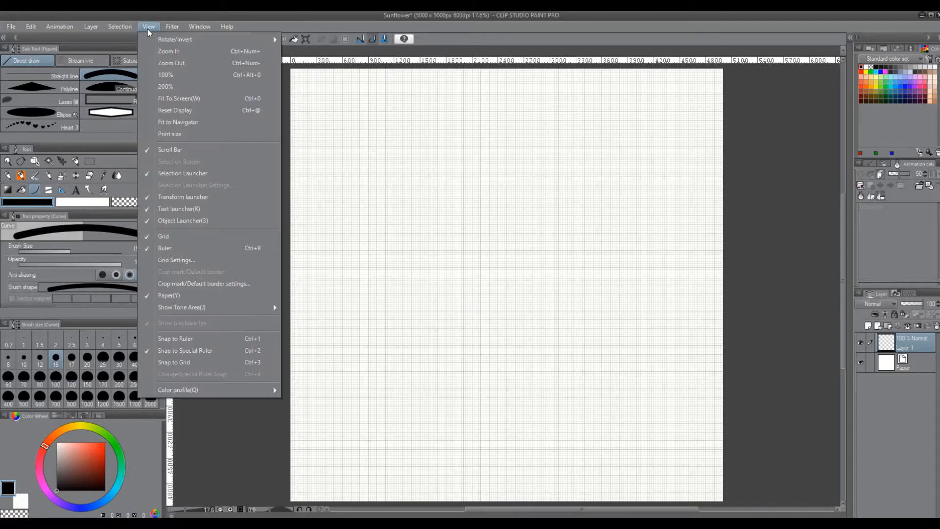
pyautogui.click(182, 260)
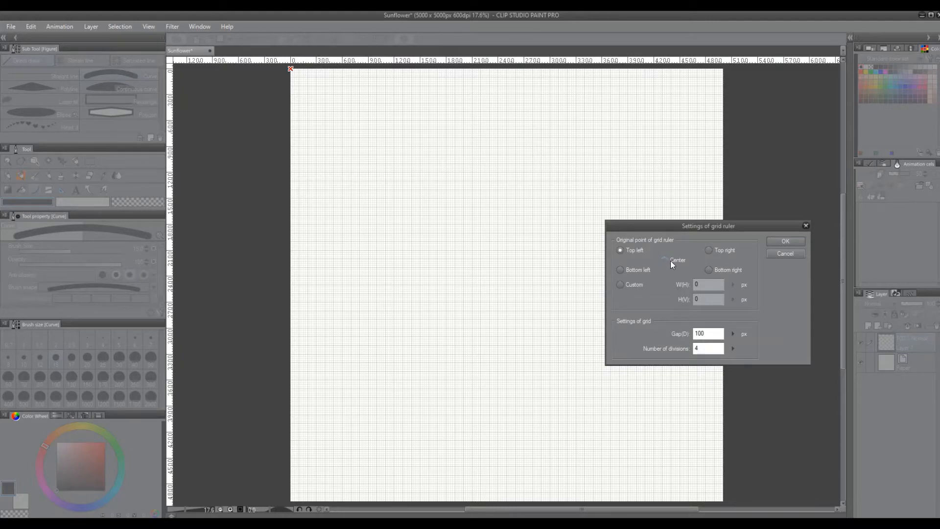
pyautogui.click(665, 260)
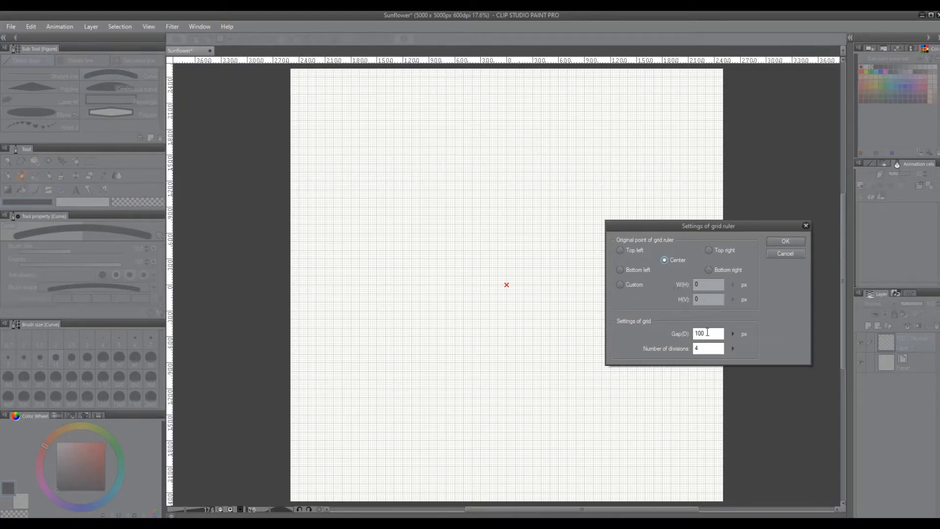
pyautogui.moveTo(709, 334); pyautogui.dragTo(680, 333)
pyautogui.write('500')
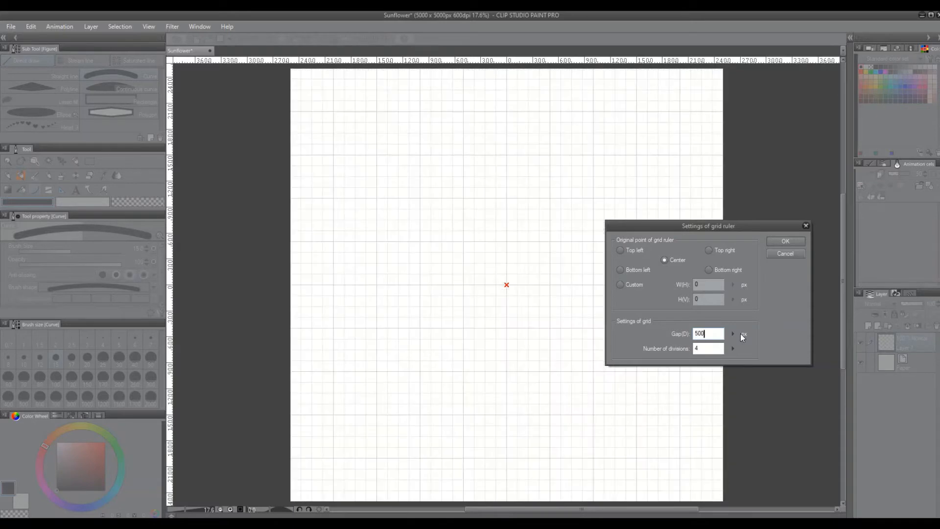
pyautogui.click(699, 349)
pyautogui.click(775, 242)
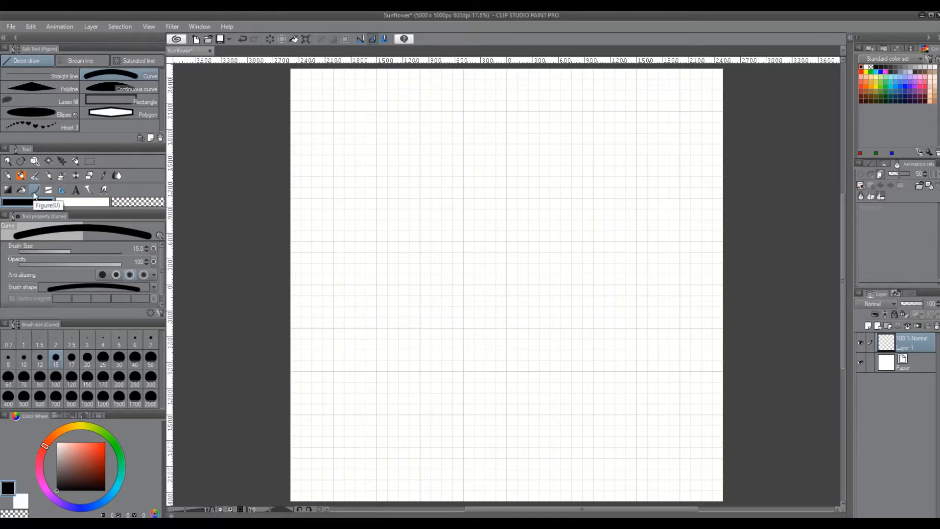
# - Set the Ellipse figure tool to draw only an outline, with angle adjustment after fixing turned off
pyautogui.click(43, 114)
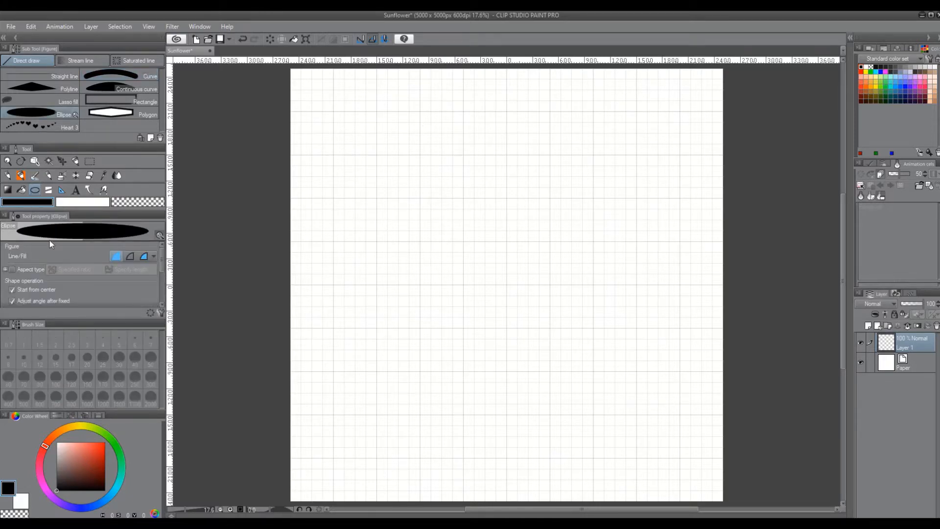
pyautogui.click(133, 258)
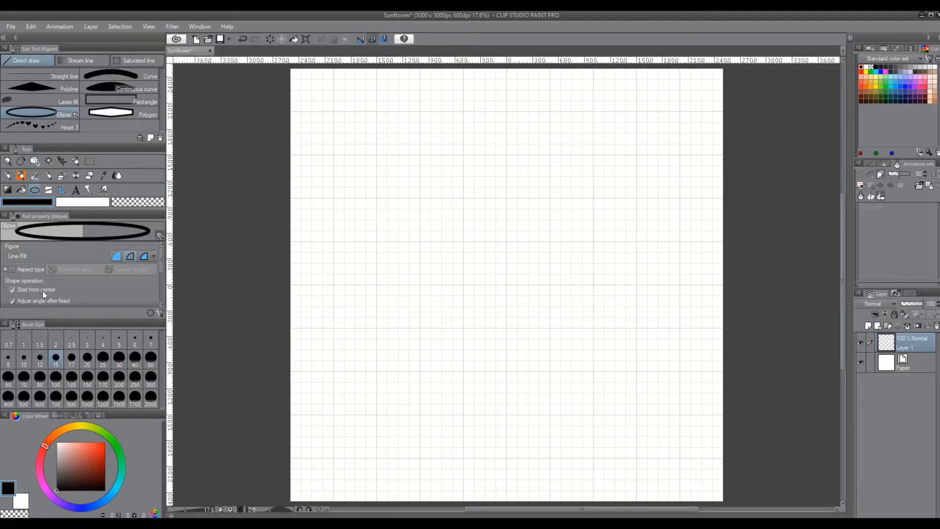
pyautogui.click(11, 300)
# - Turn on Snap to Grid and draw two concentric circles centred 500 px above the canvas centre, with radii of about 625 and 375 px
pyautogui.click(148, 27)
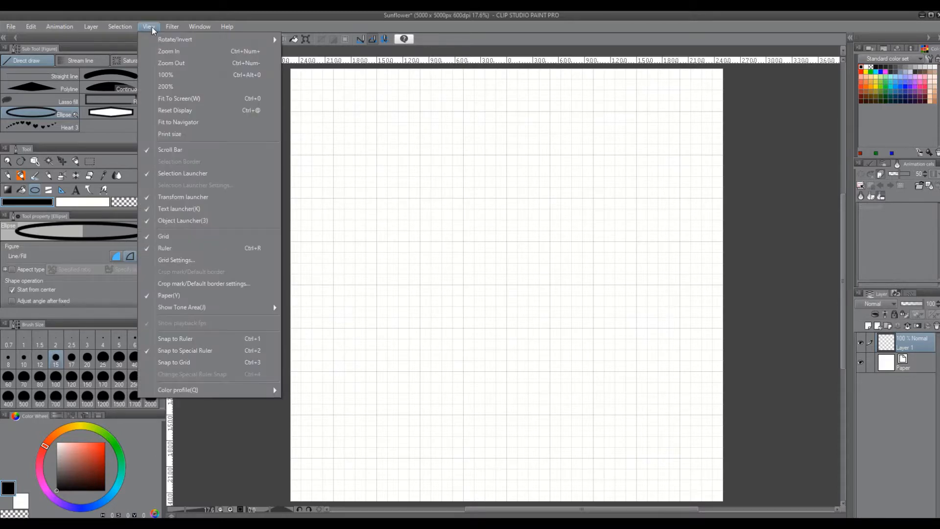
pyautogui.click(163, 362)
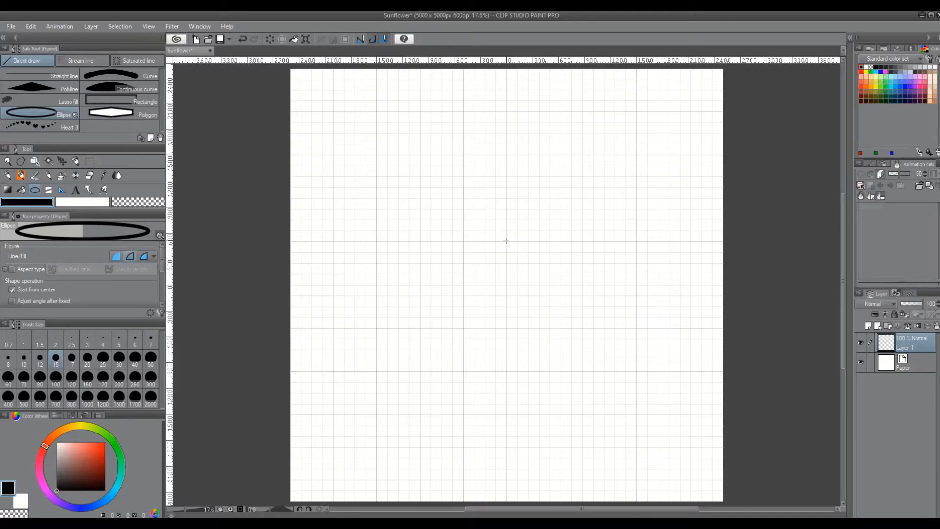
pyautogui.moveTo(506, 241); pyautogui.dragTo(452, 188)
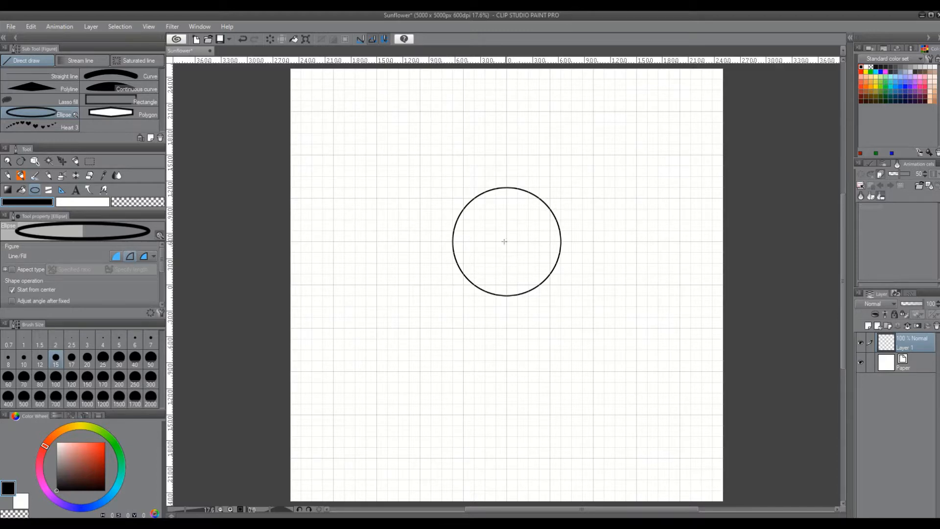
pyautogui.moveTo(506, 241)
pyautogui.mouseDown()
pyautogui.moveTo(473, 219)
pyautogui.moveTo(474, 209)
pyautogui.mouseUp()
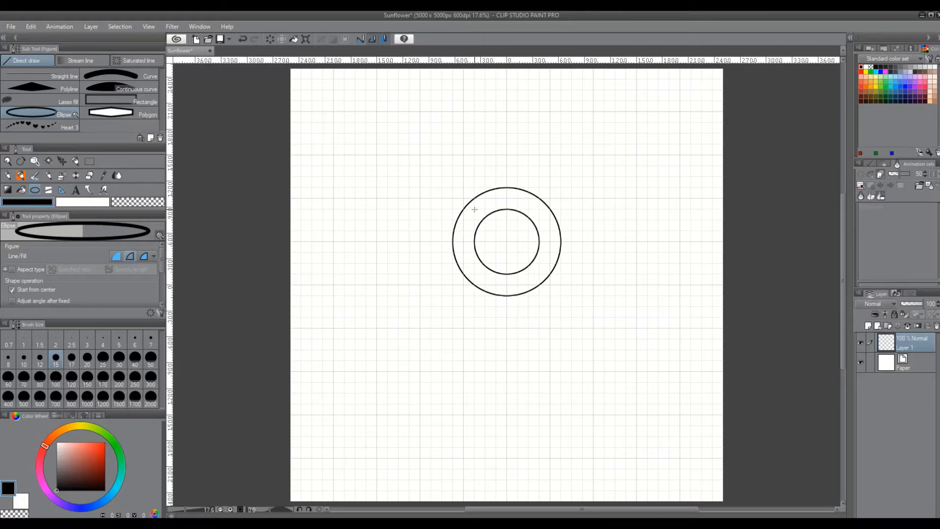
# - Create a vector layer named V-Petals and place a 12-line symmetrical ruler on it at the circles' centre
pyautogui.press('u')
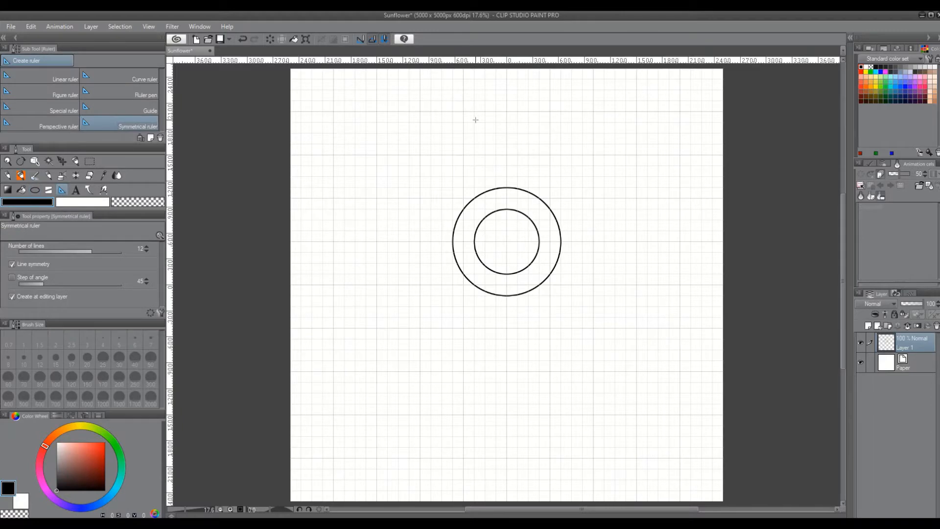
pyautogui.rightClick(923, 347)
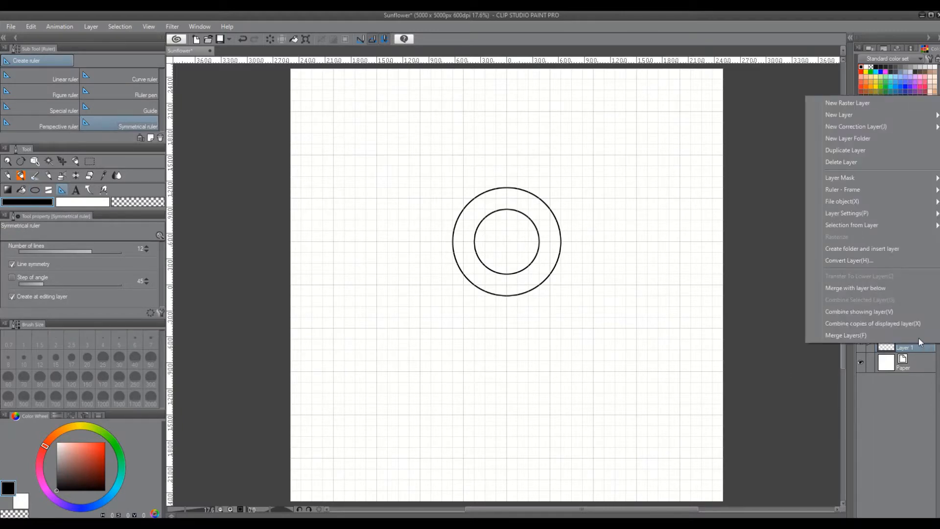
pyautogui.moveTo(868, 111)
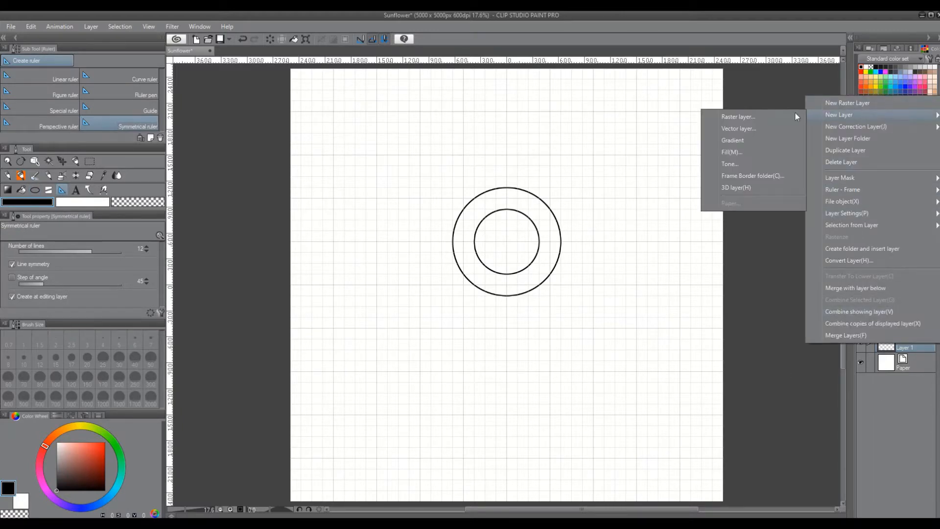
pyautogui.click(742, 128)
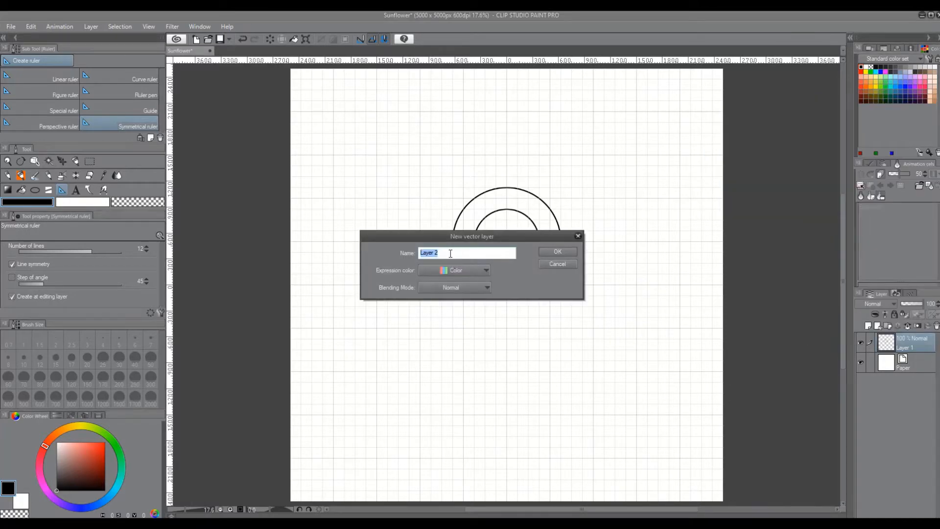
pyautogui.write('V-Petals')
pyautogui.click(567, 251)
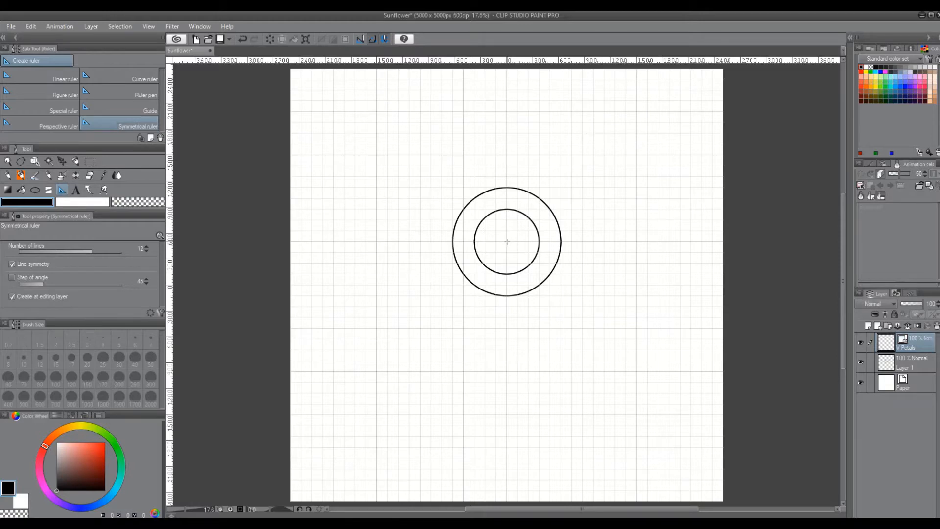
pyautogui.click(506, 242)
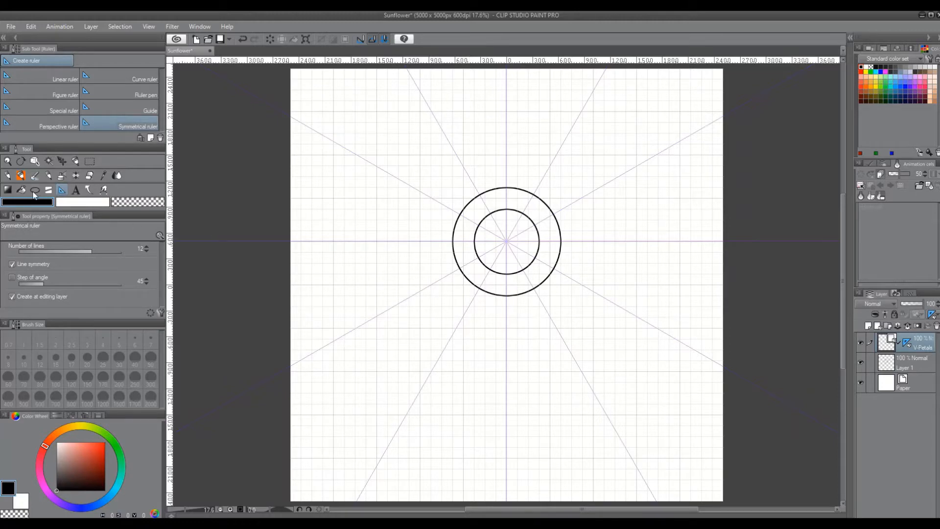
# - Try a grid-snapped petal outline with the Curve tool, undo it, and turn off Snap to Grid
pyautogui.click(34, 190)
pyautogui.click(107, 78)
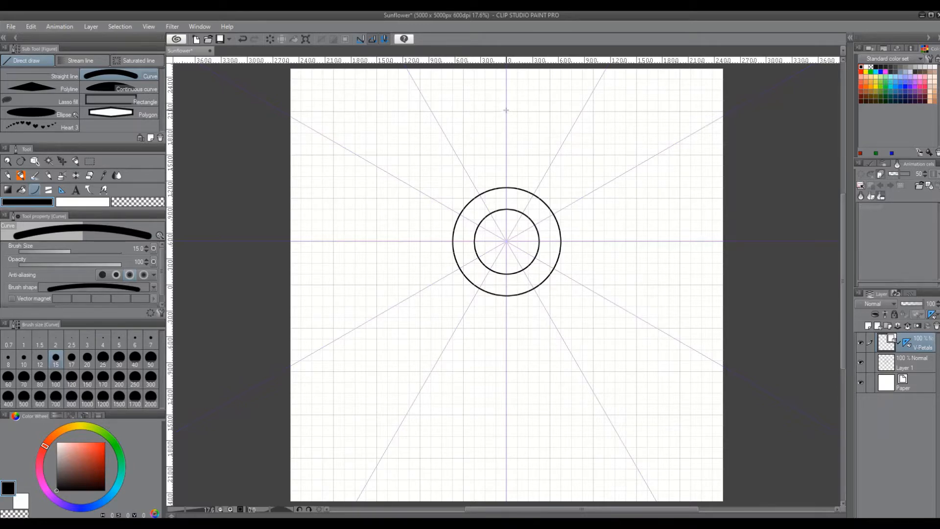
pyautogui.moveTo(506, 112); pyautogui.dragTo(492, 184)
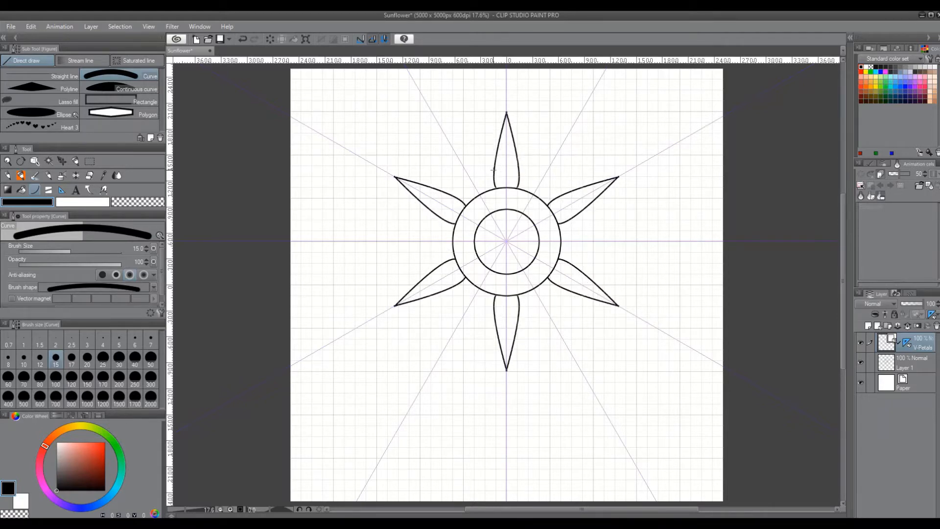
pyautogui.hotkey('ctrl', 'z')
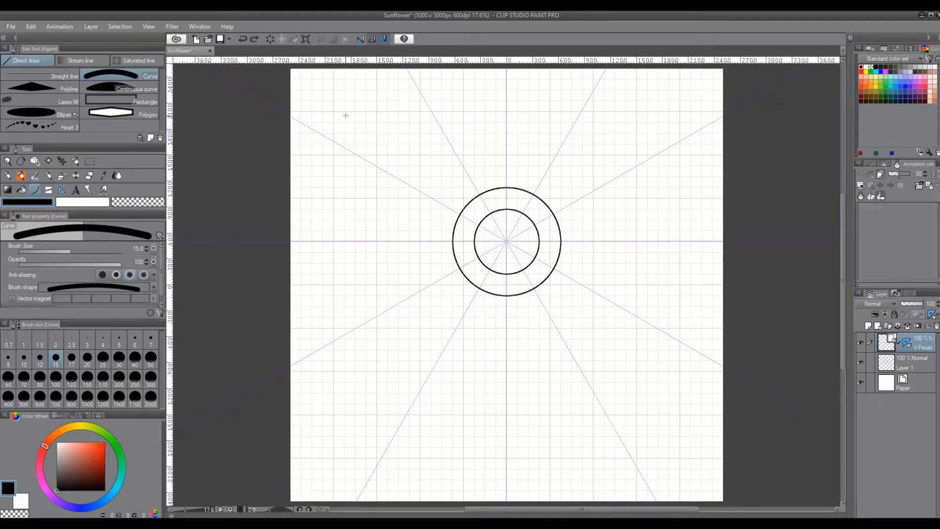
pyautogui.click(153, 26)
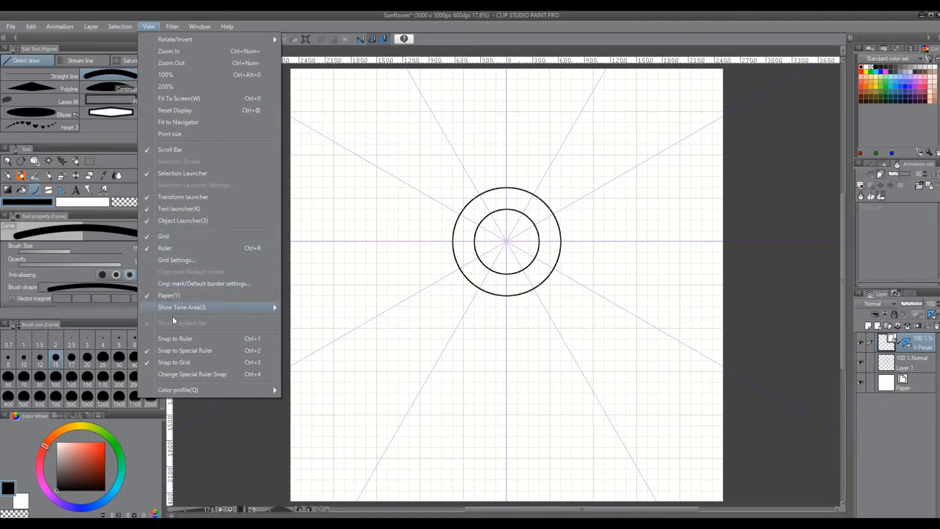
pyautogui.click(171, 363)
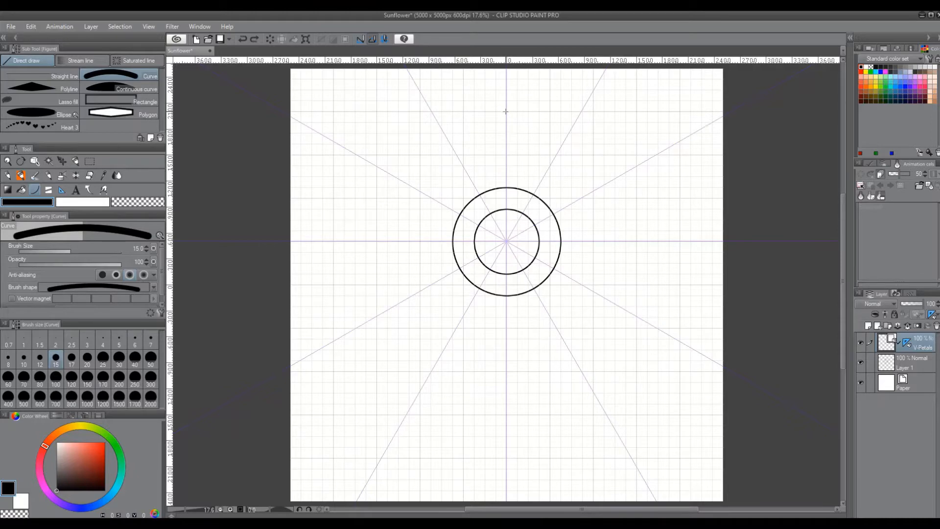
# - Draw mirrored petal curves on the vertical and adjacent symmetry lines, from about 1500 px off the circles' centre in to the outer circle
pyautogui.moveTo(506, 112); pyautogui.dragTo(494, 189)
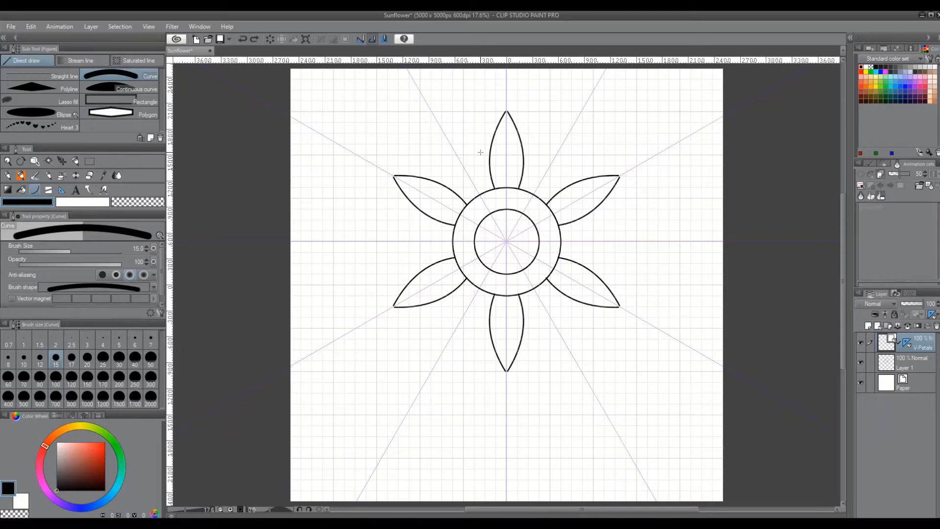
pyautogui.click(481, 152)
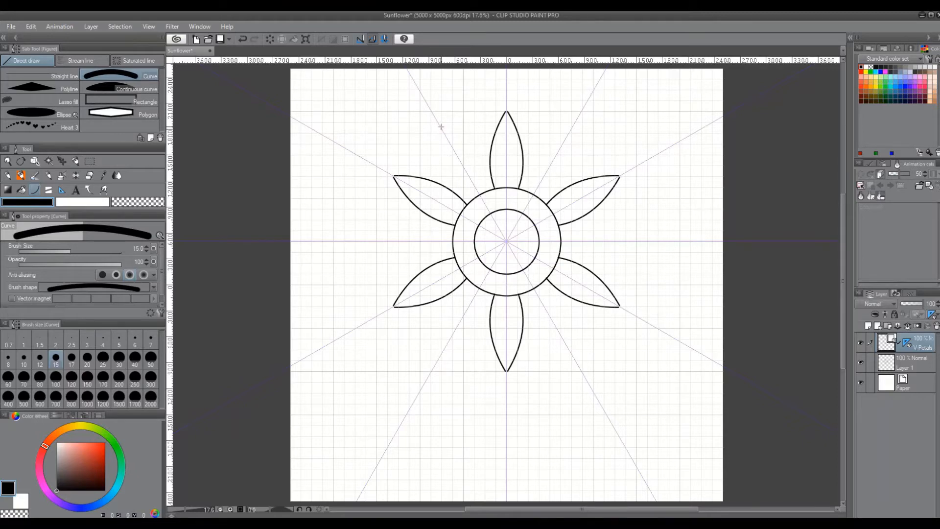
pyautogui.moveTo(440, 126); pyautogui.dragTo(489, 191)
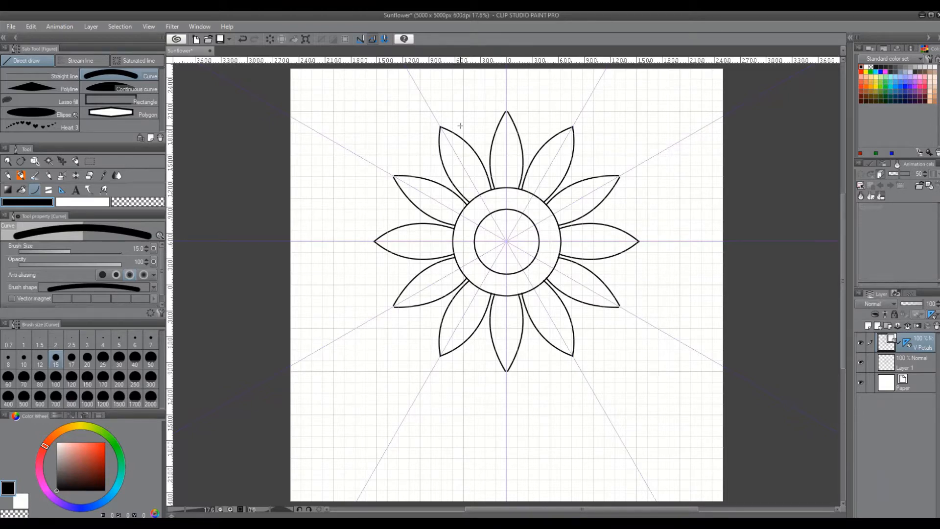
# - Try to join the two curves at the top petal's tip with Pinch vector line, and undo it
pyautogui.scroll(3, 504, 149)
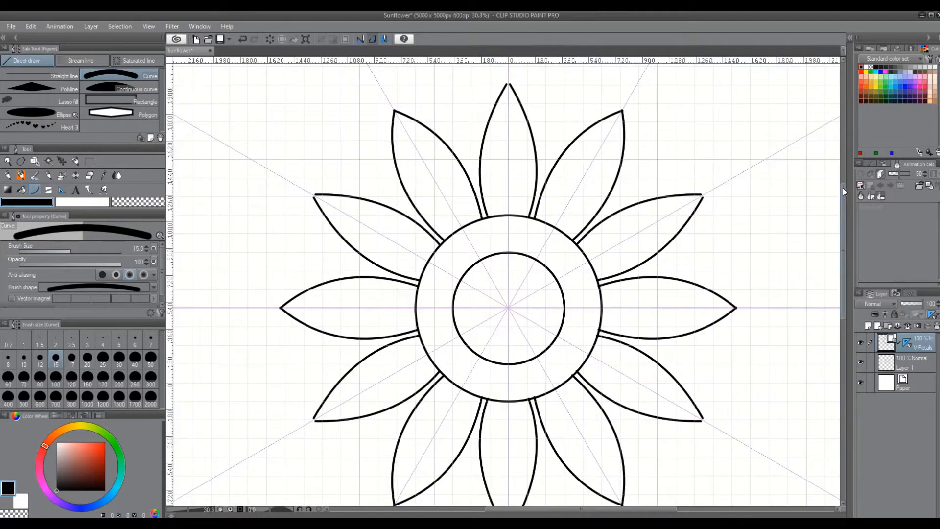
pyautogui.moveTo(842, 189); pyautogui.dragTo(843, 175)
pyautogui.scroll(2, 520, 141)
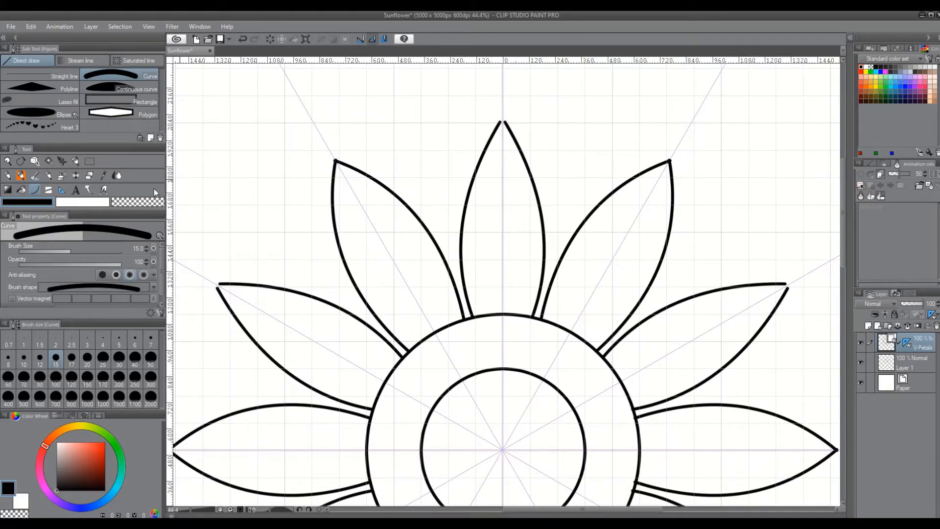
pyautogui.scroll(1, 437, 112)
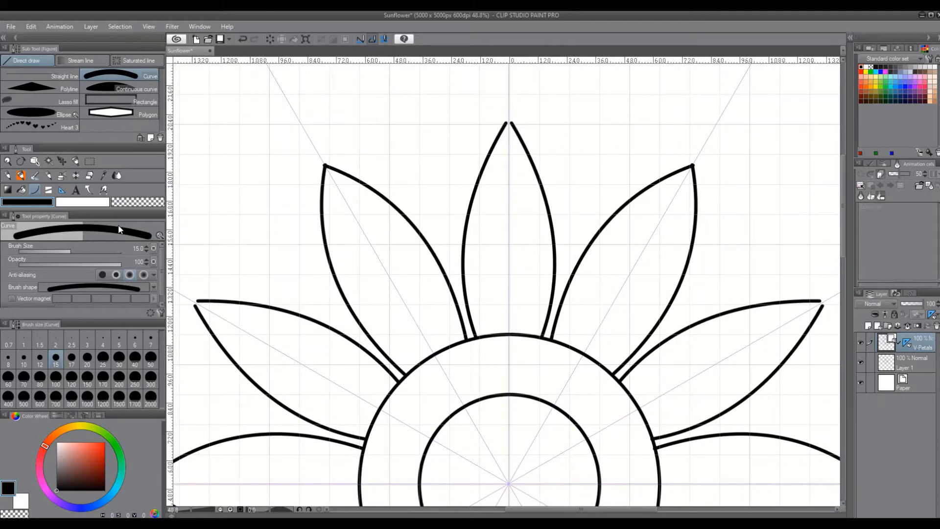
pyautogui.click(104, 190)
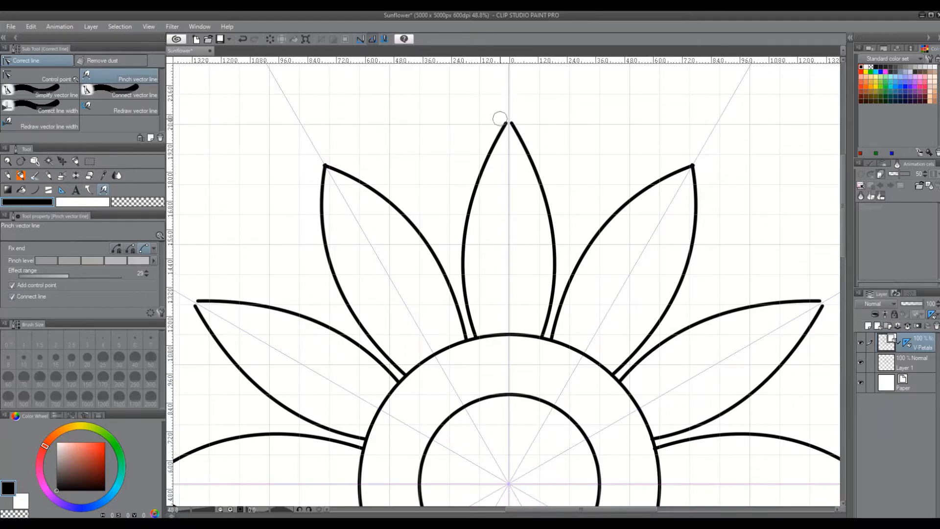
pyautogui.scroll(-2, 481, 174)
pyautogui.scroll(-2, 481, 173)
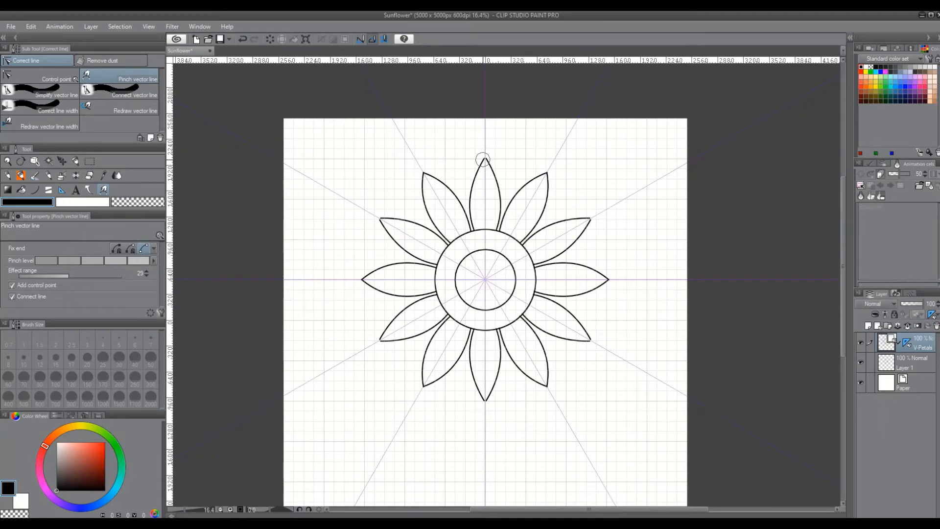
pyautogui.scroll(2, 506, 178)
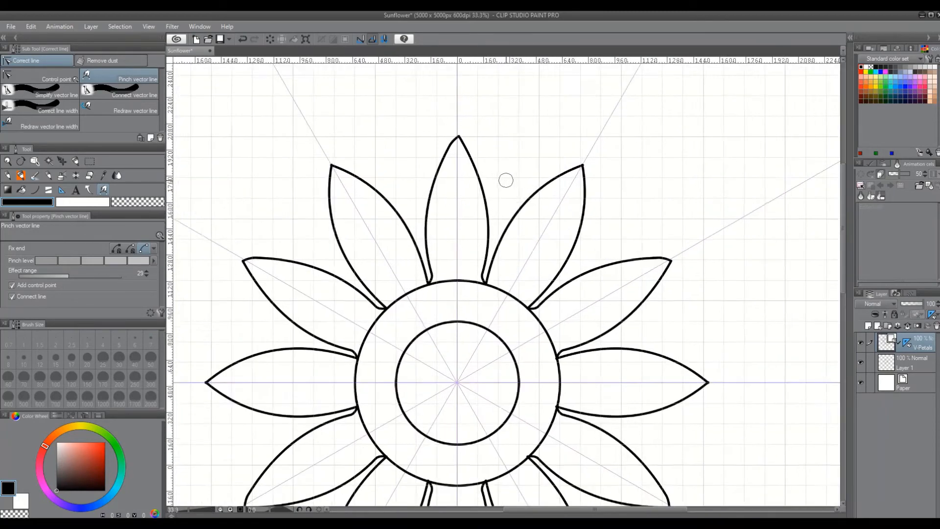
pyautogui.scroll(1, 506, 180)
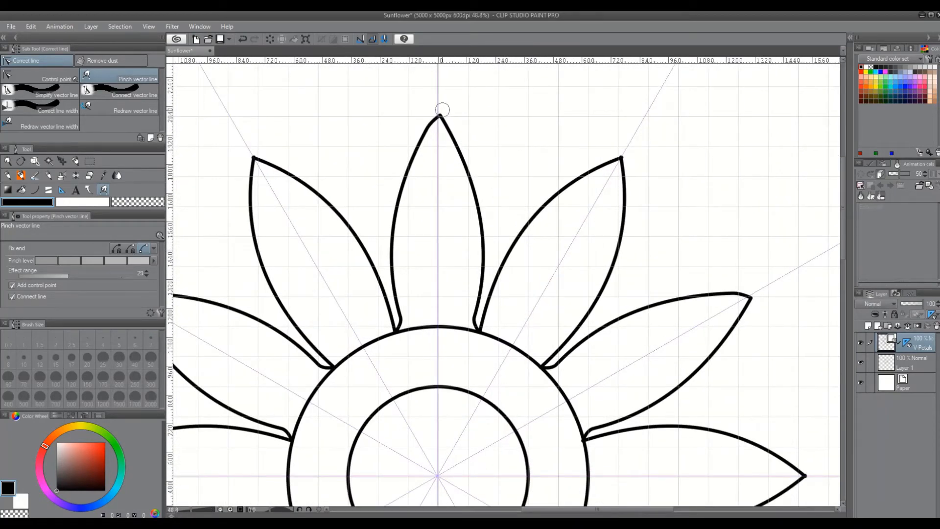
pyautogui.hotkey('ctrl', 'z')
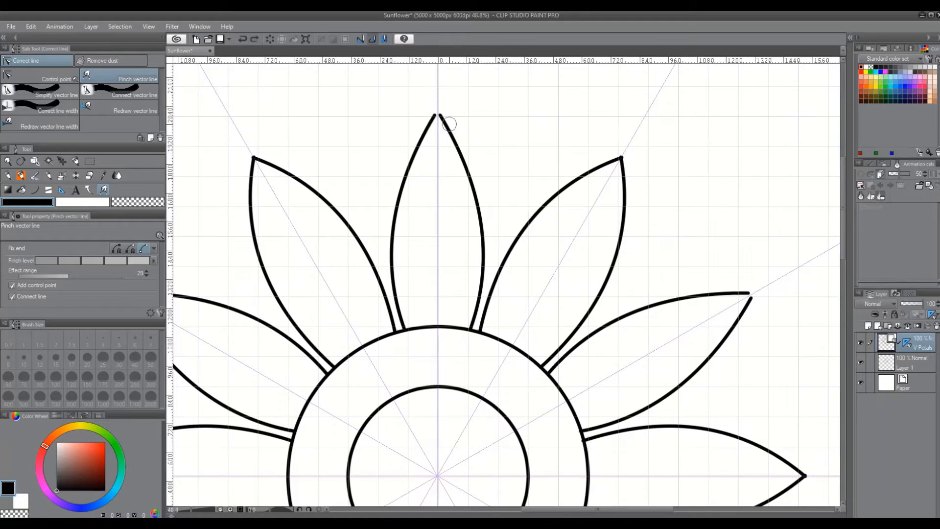
# - Pinch the curve ends together at the tips of the top petal and its neighbour to close them
pyautogui.scroll(2, 463, 122)
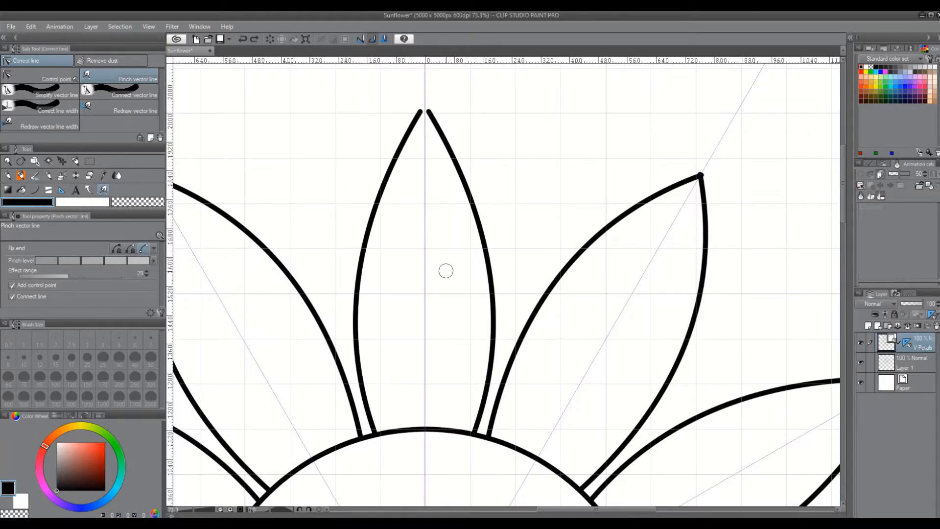
pyautogui.moveTo(409, 129); pyautogui.dragTo(412, 127)
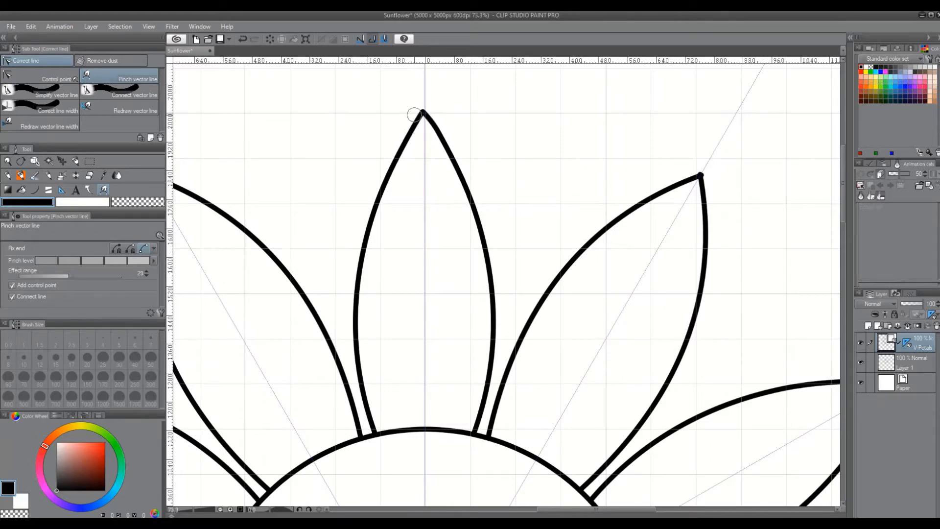
pyautogui.hotkey('ctrl', 'z')
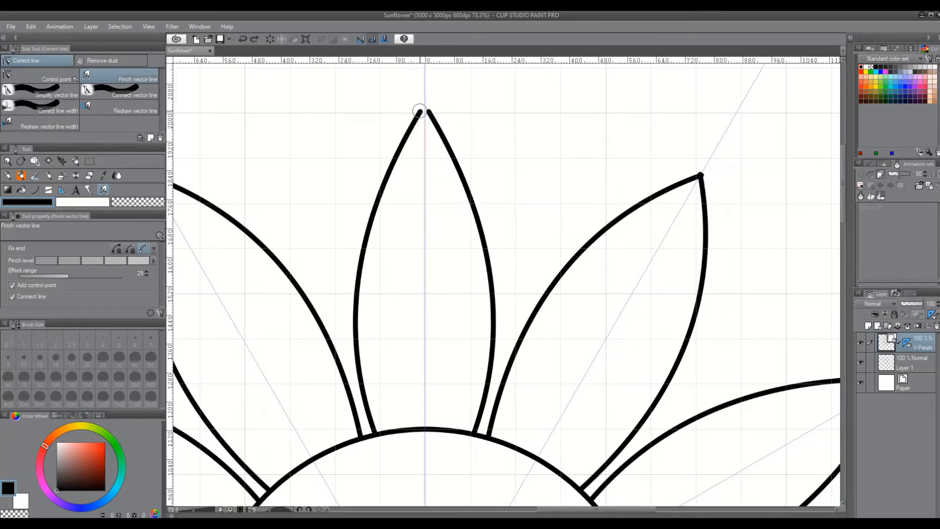
pyautogui.moveTo(419, 109); pyautogui.dragTo(423, 107)
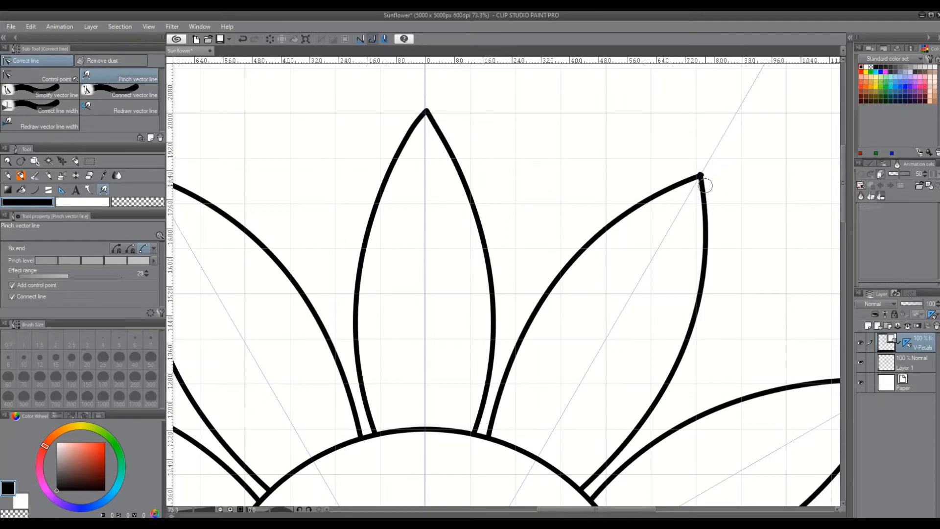
pyautogui.moveTo(705, 185); pyautogui.dragTo(706, 184)
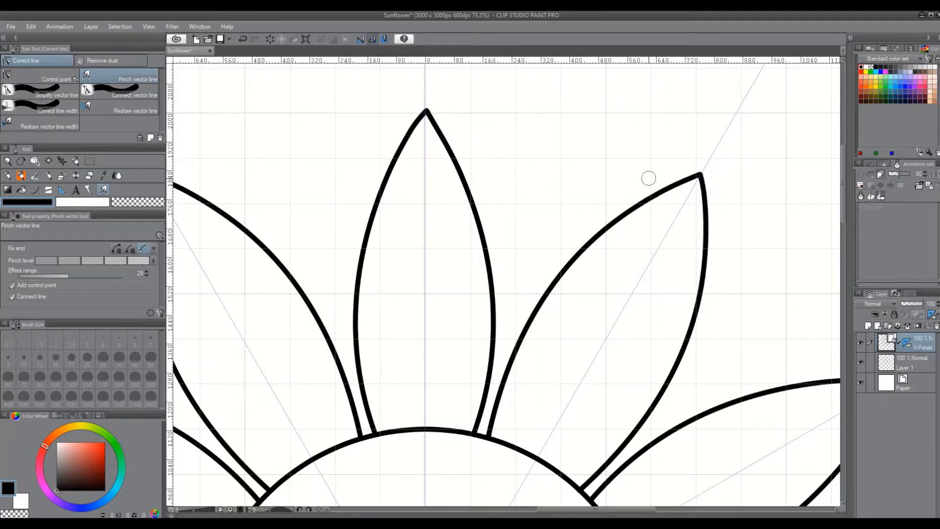
# - Fine-tune the top petal's tip so it sits on the vertical symmetry line
pyautogui.scroll(-5, 649, 178)
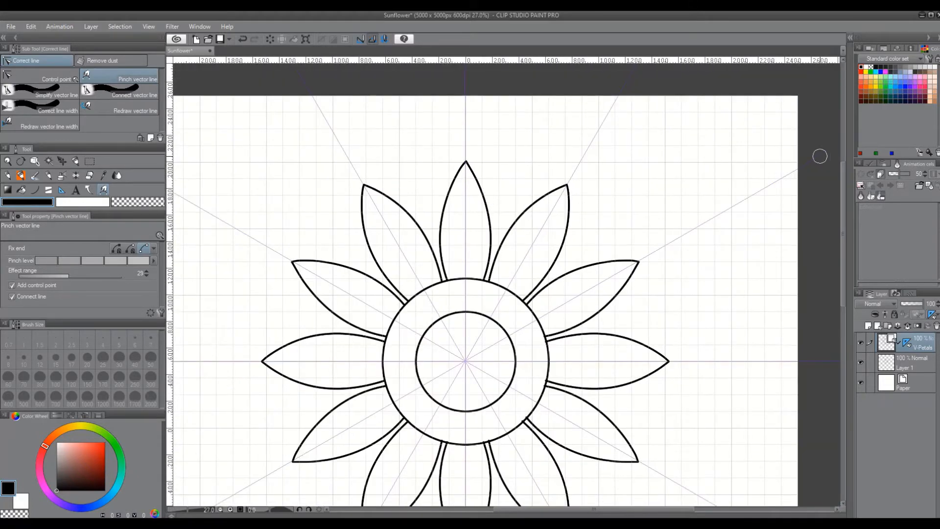
pyautogui.scroll(5, 455, 192)
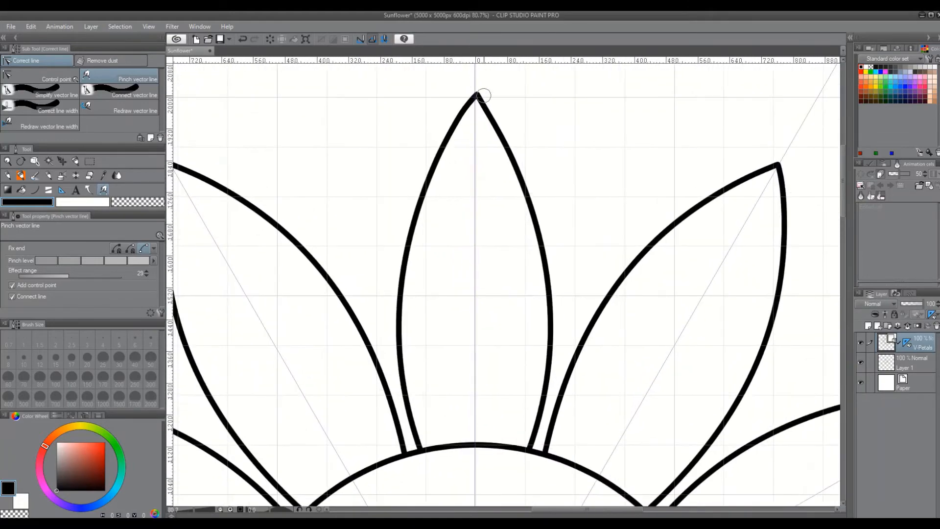
pyautogui.scroll(1, 485, 98)
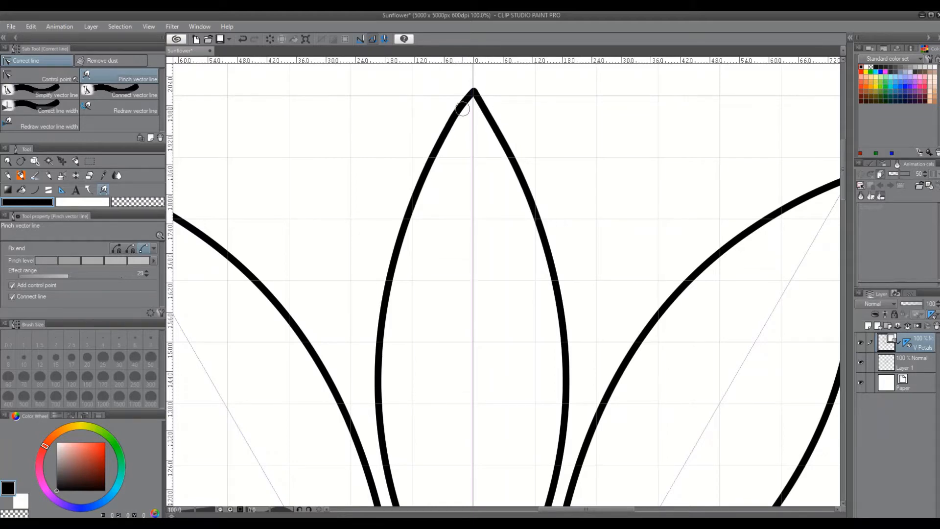
pyautogui.moveTo(463, 108); pyautogui.dragTo(464, 109)
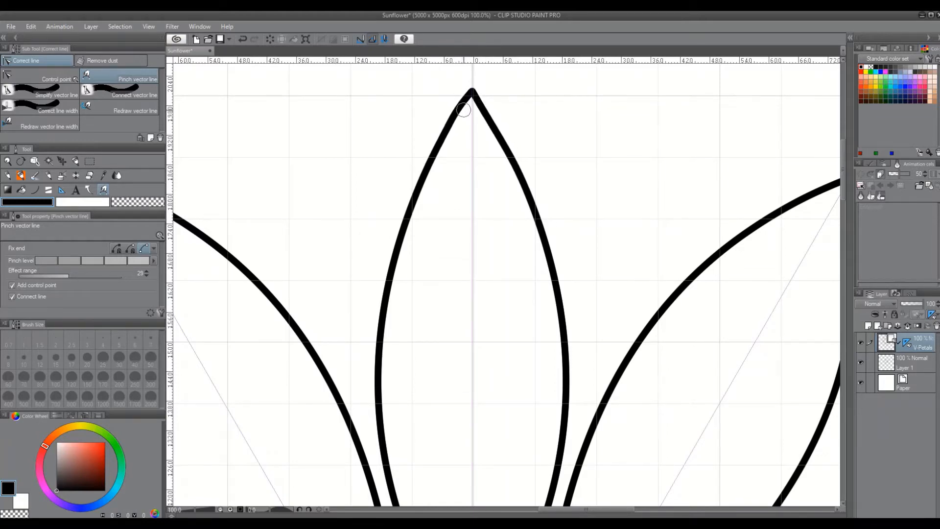
pyautogui.scroll(-5, 464, 106)
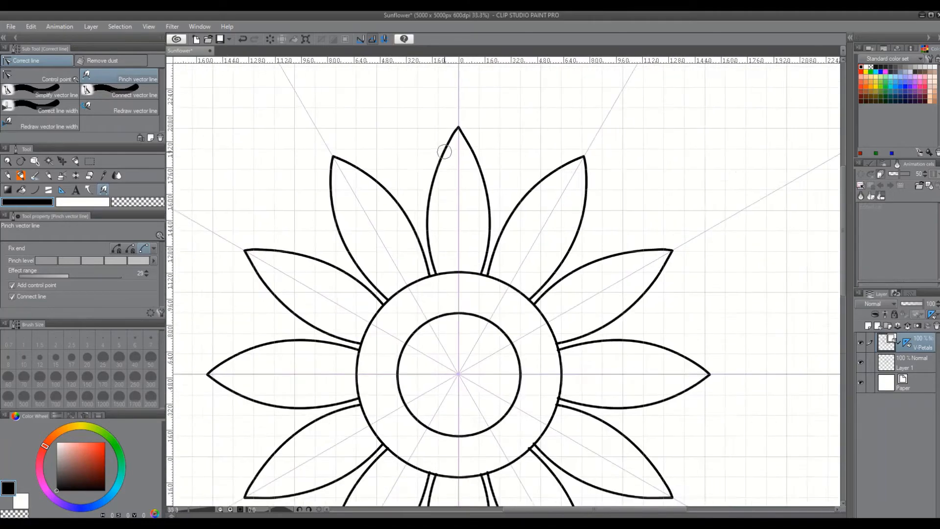
pyautogui.scroll(-1, 431, 150)
pyautogui.scroll(-1, 513, 200)
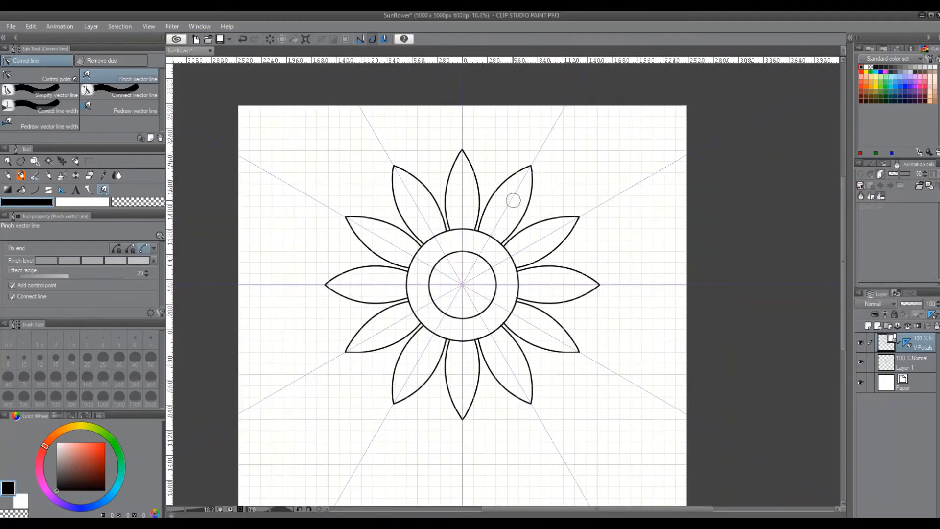
pyautogui.moveTo(845, 198); pyautogui.dragTo(846, 211)
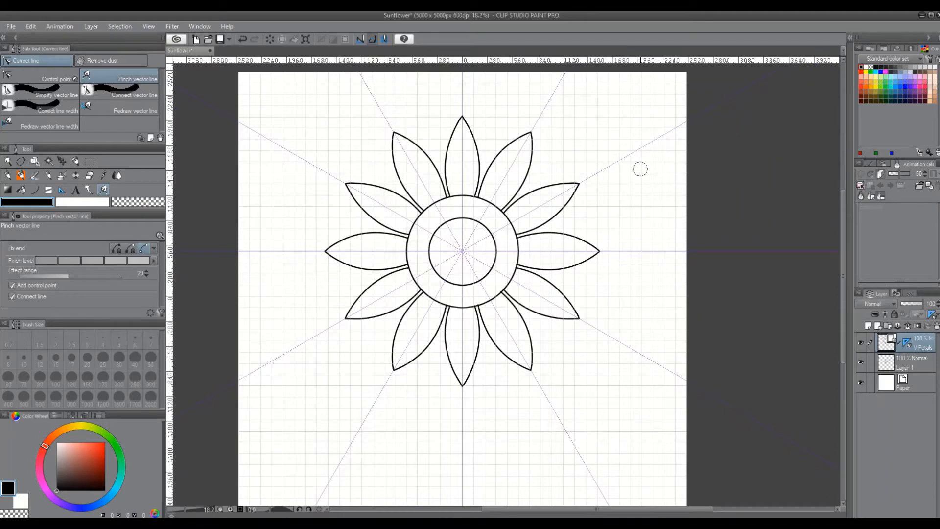
# - Switch back to the Curve tool and create a new vector layer named V-Petals 2
pyautogui.press('u')
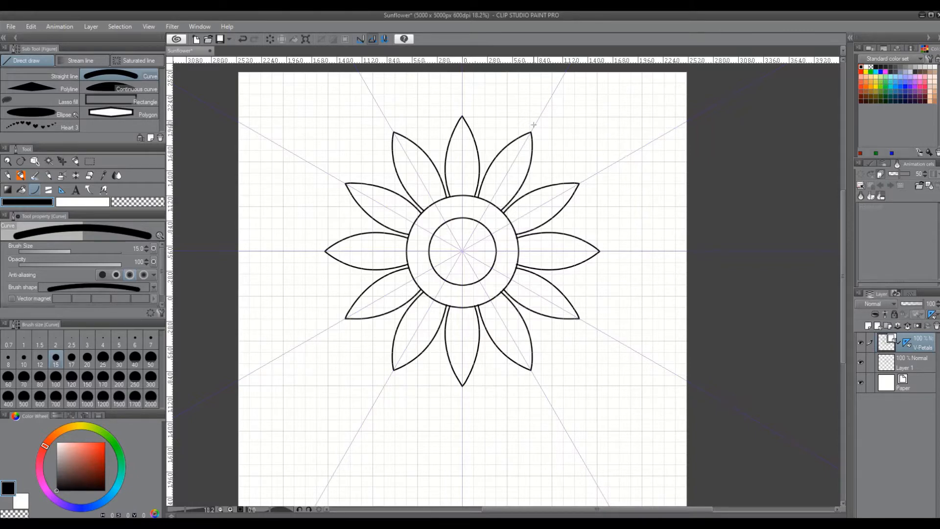
pyautogui.rightClick(925, 344)
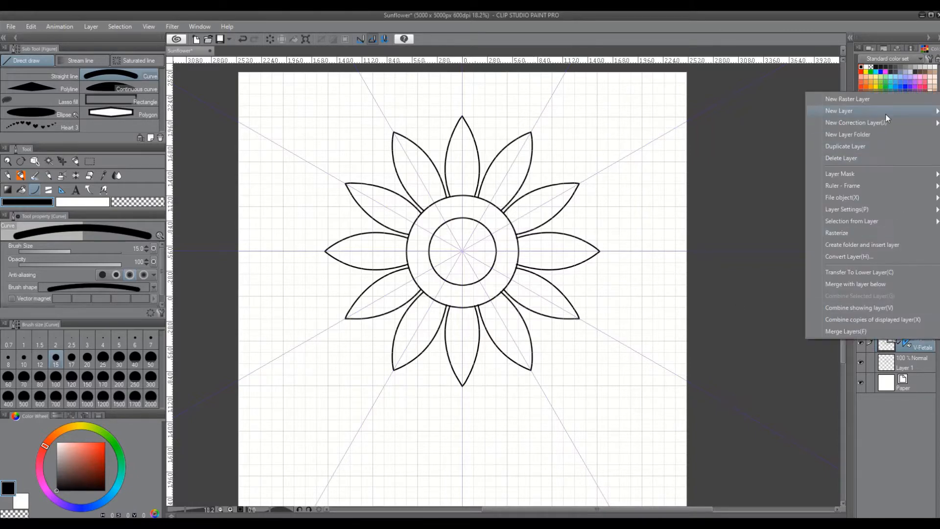
pyautogui.moveTo(812, 116)
pyautogui.click(770, 124)
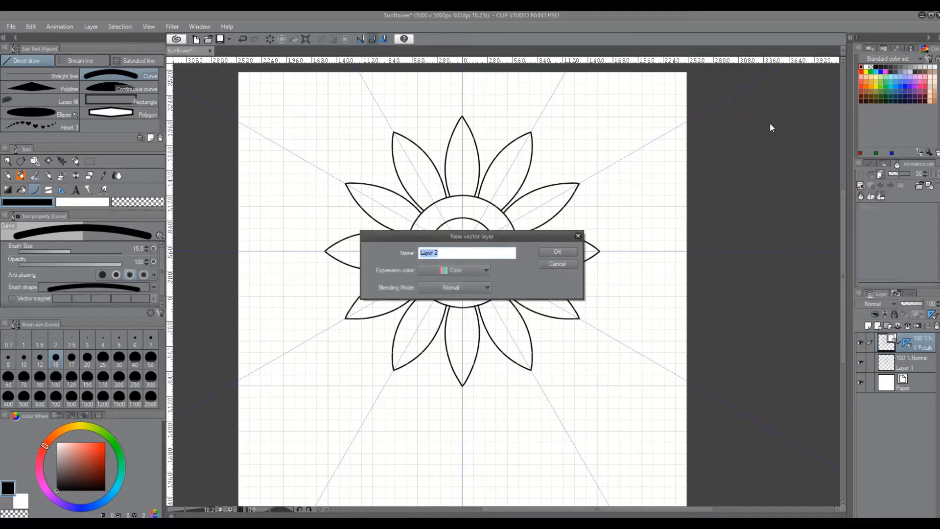
pyautogui.write('V_')
pyautogui.press('BackSpace')
pyautogui.write('-Petals 2')
pyautogui.click(563, 251)
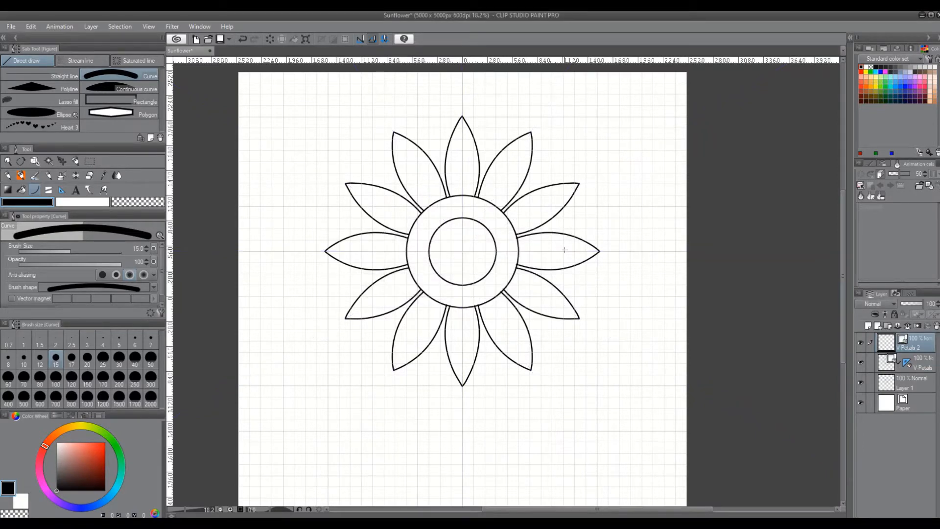
# - Make the V-Petals layer's symmetrical ruler available to the V-Petals 2 layer as well
pyautogui.hotkey('ctrl', 'z')
pyautogui.click(907, 363)
pyautogui.rightClick(910, 360)
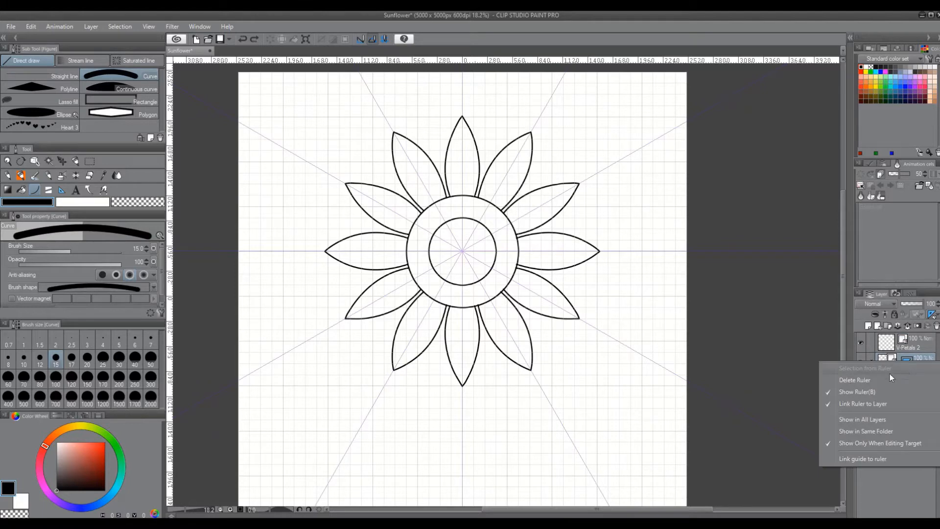
pyautogui.click(849, 426)
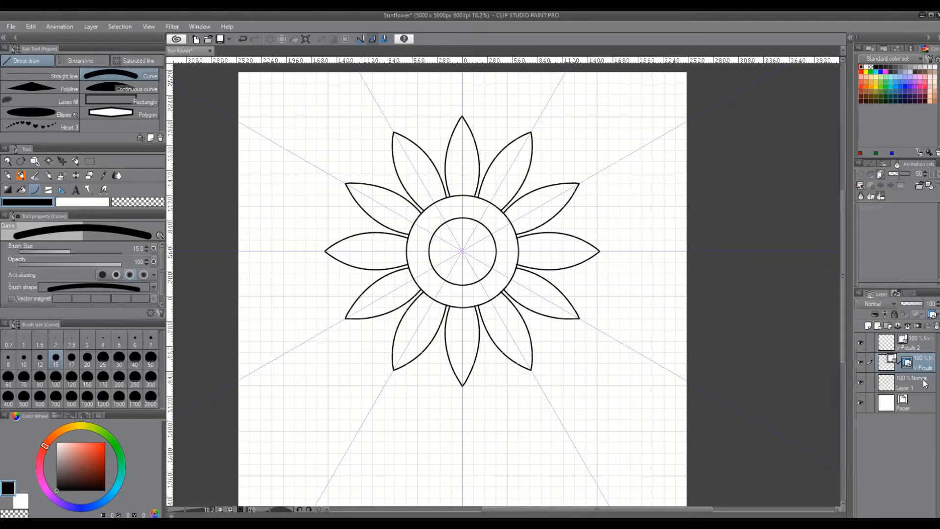
# - On V-Petals 2, draw mirrored petal curves from midway between symmetry lines, about 1500 px off centre, in to the outer circle at the adjacent lines
pyautogui.click(921, 346)
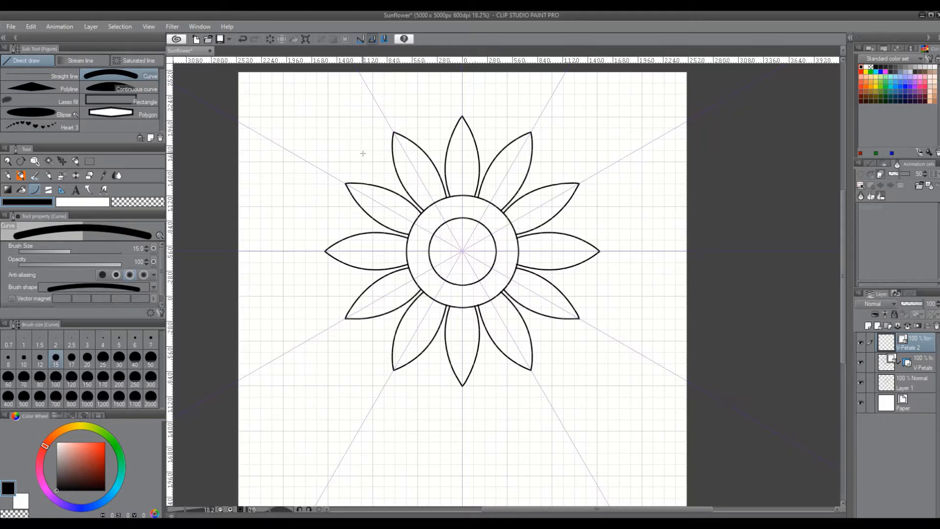
pyautogui.moveTo(363, 154)
pyautogui.mouseDown()
pyautogui.moveTo(376, 185)
pyautogui.moveTo(416, 224)
pyautogui.mouseUp()
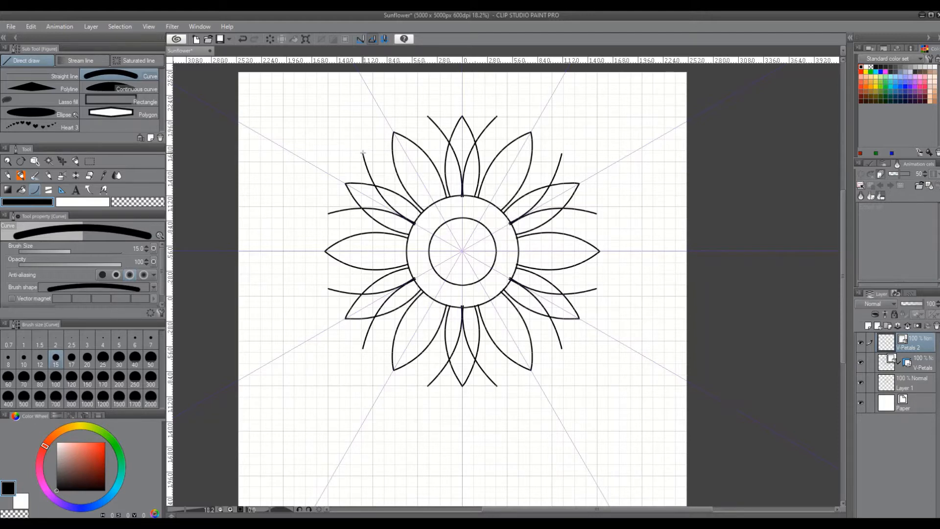
pyautogui.moveTo(368, 157); pyautogui.dragTo(434, 203)
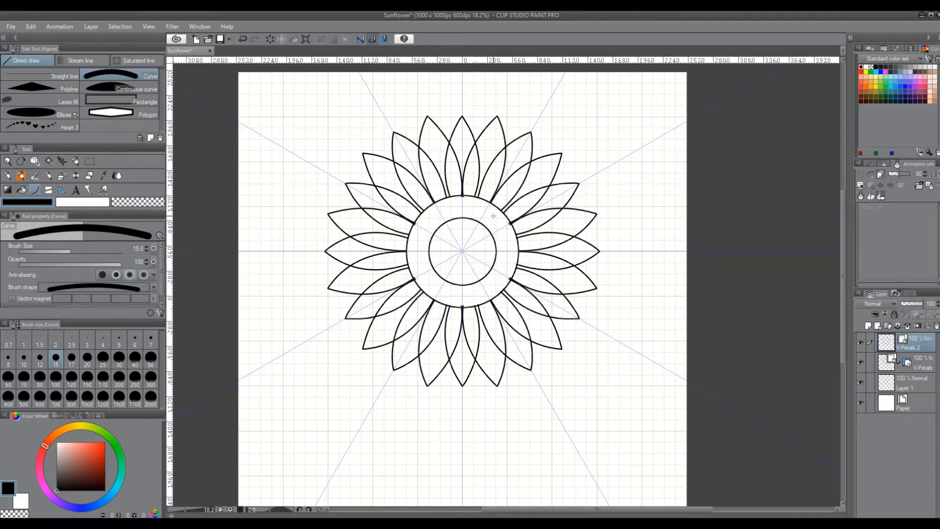
# - Inspect how the petal bases meet the outer circle and compare the drawing with V-Petals 2 hidden and shown
pyautogui.scroll(-1, 629, 156)
pyautogui.scroll(2, 605, 168)
pyautogui.scroll(3, 431, 262)
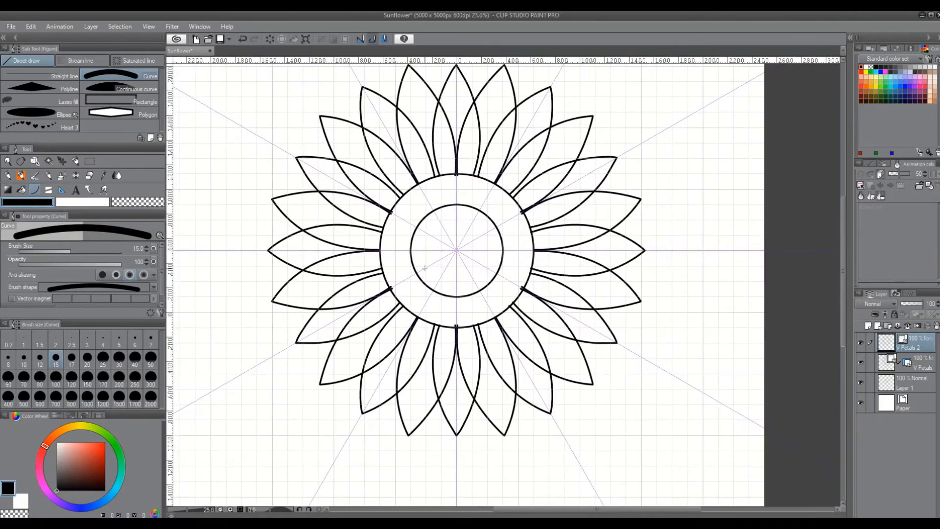
pyautogui.scroll(1, 424, 268)
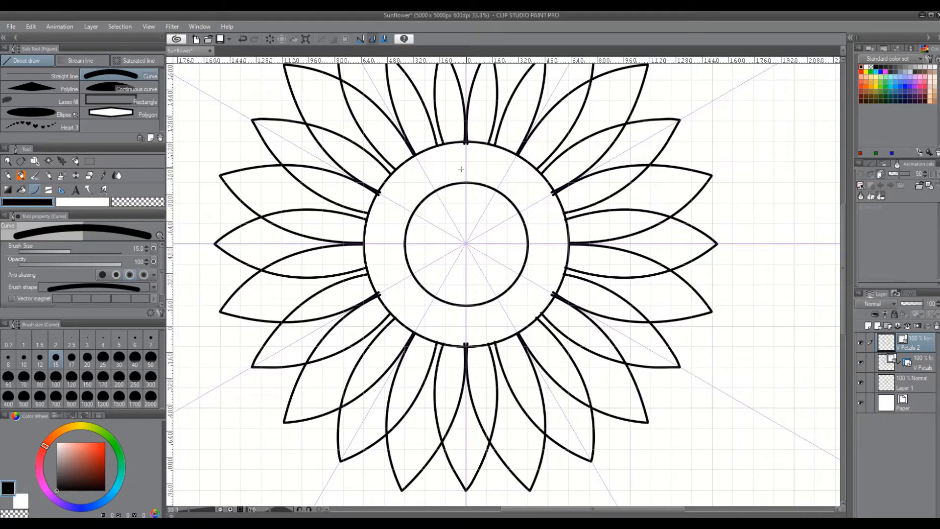
pyautogui.scroll(1, 474, 147)
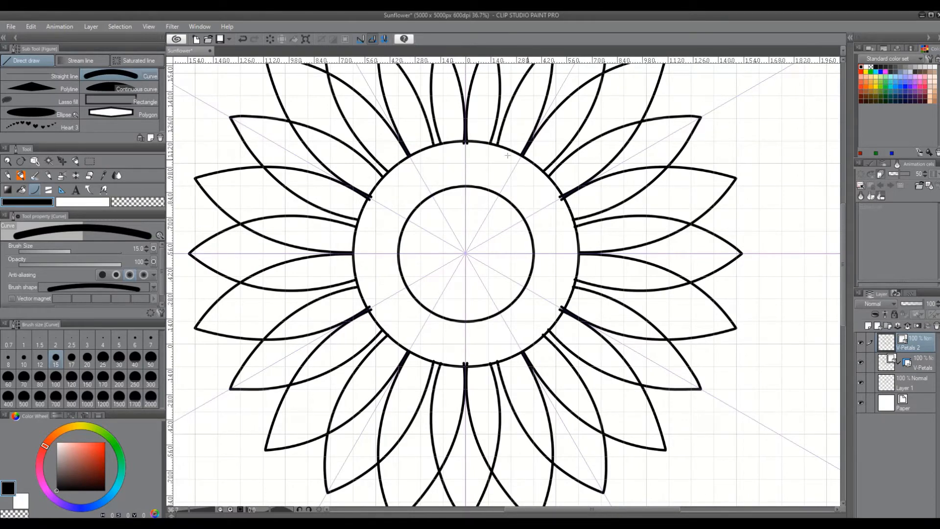
pyautogui.click(860, 342)
pyautogui.click(860, 342)
pyautogui.scroll(-3, 569, 316)
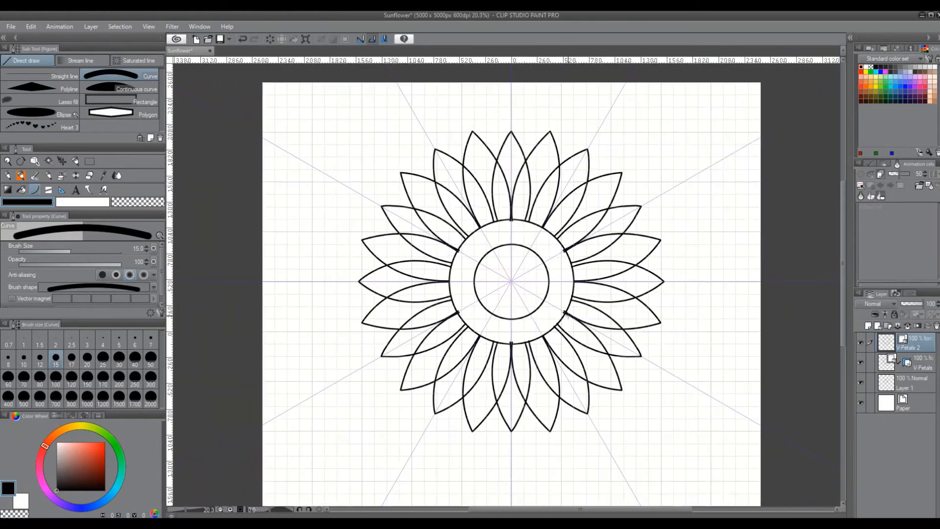
# - Create a new vector layer named V-Stem above V-Petals 2
pyautogui.moveTo(843, 311); pyautogui.dragTo(842, 351)
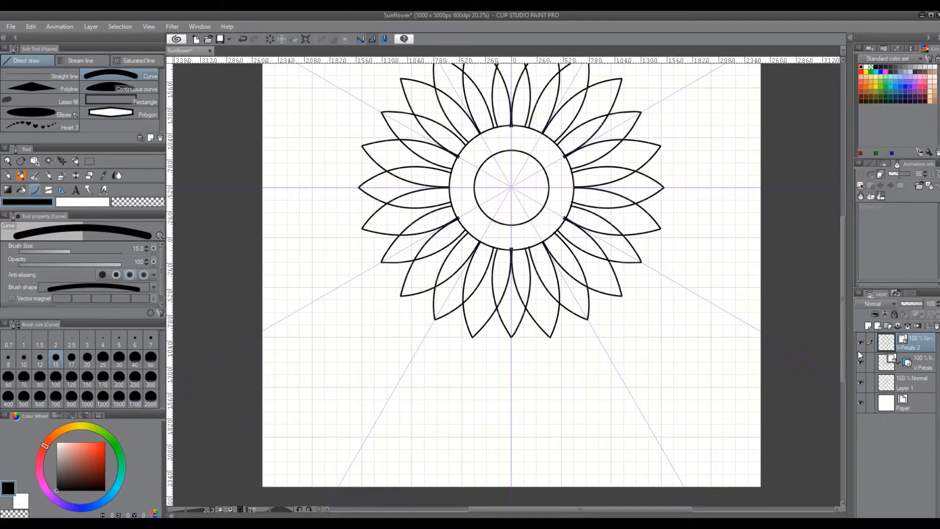
pyautogui.rightClick(927, 345)
pyautogui.moveTo(811, 118)
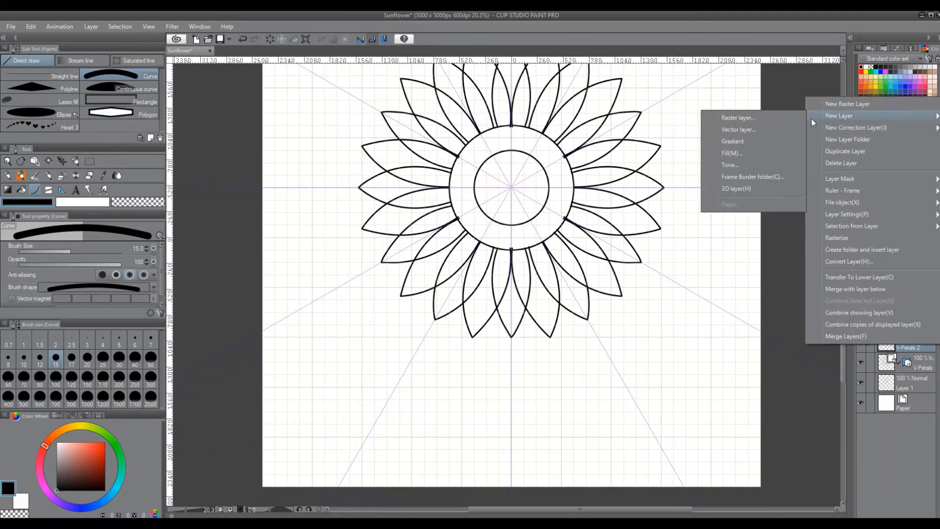
pyautogui.click(765, 130)
pyautogui.write('V-Stem')
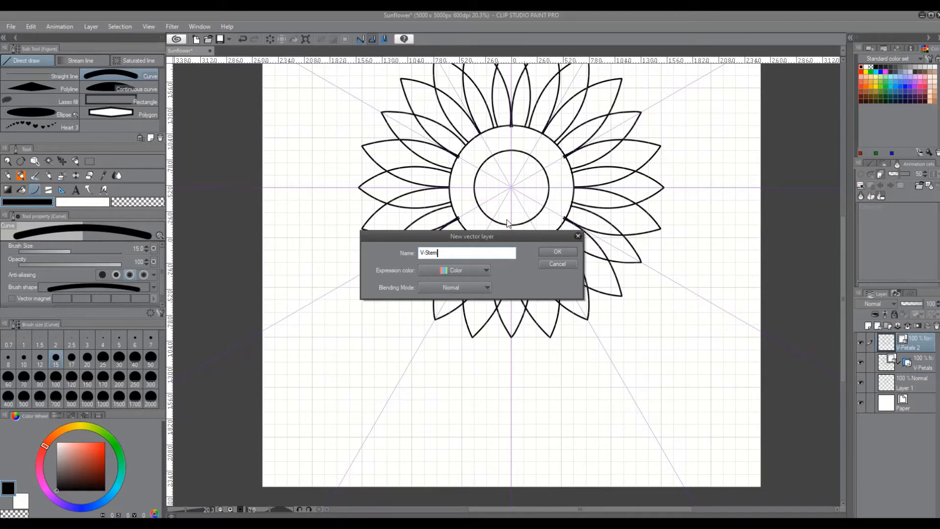
pyautogui.press('Return')
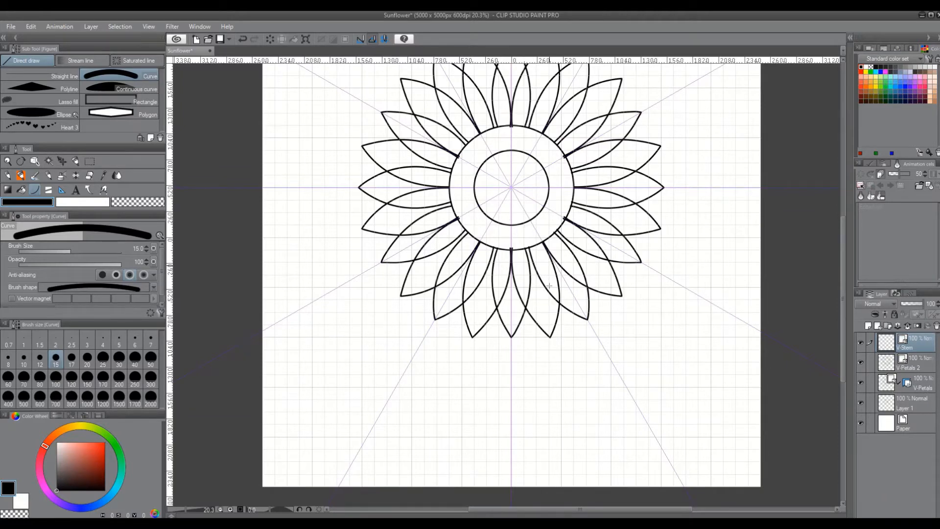
# - Set the V-Petals ruler to show only when its layer is the editing target, and make V-Stem the active layer
pyautogui.click(909, 383)
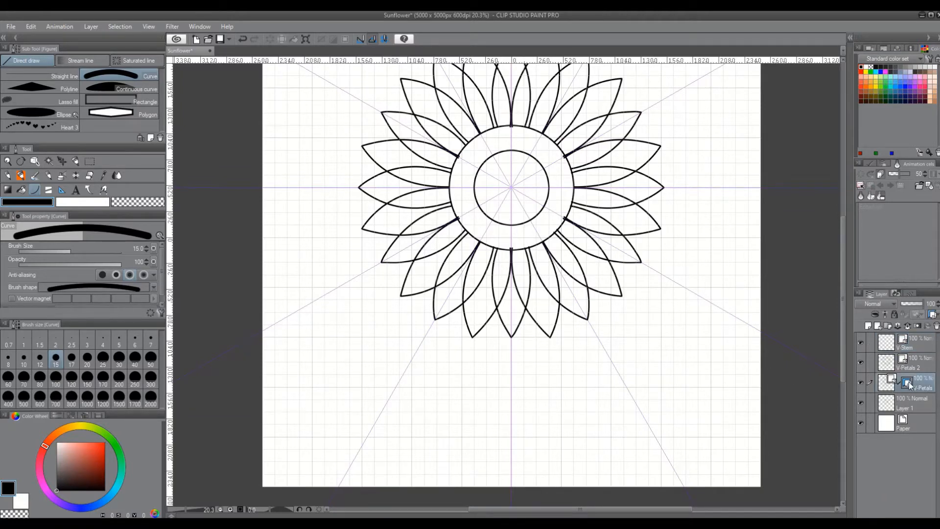
pyautogui.rightClick(909, 382)
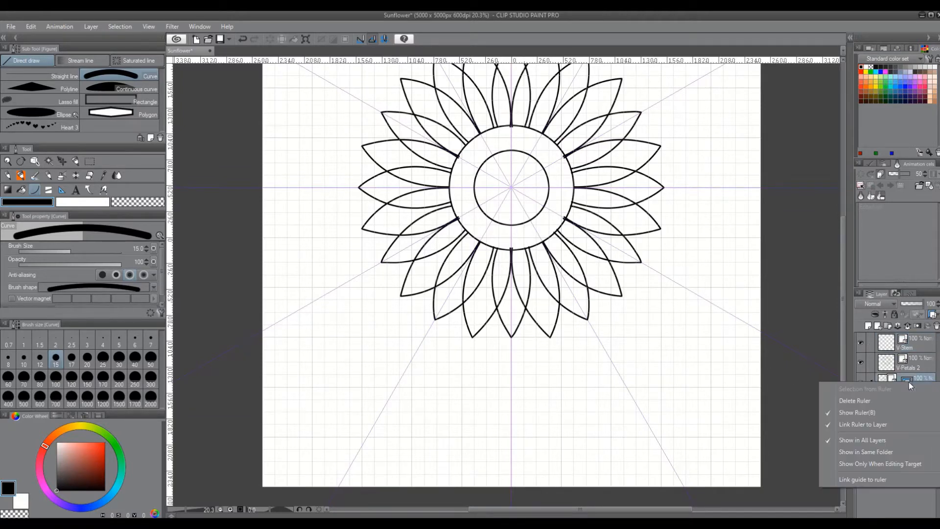
pyautogui.click(851, 465)
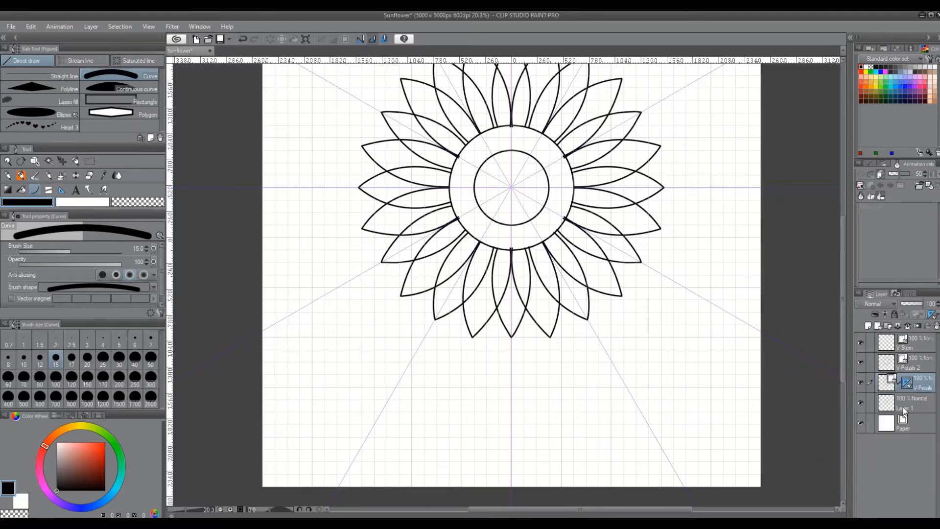
pyautogui.click(926, 349)
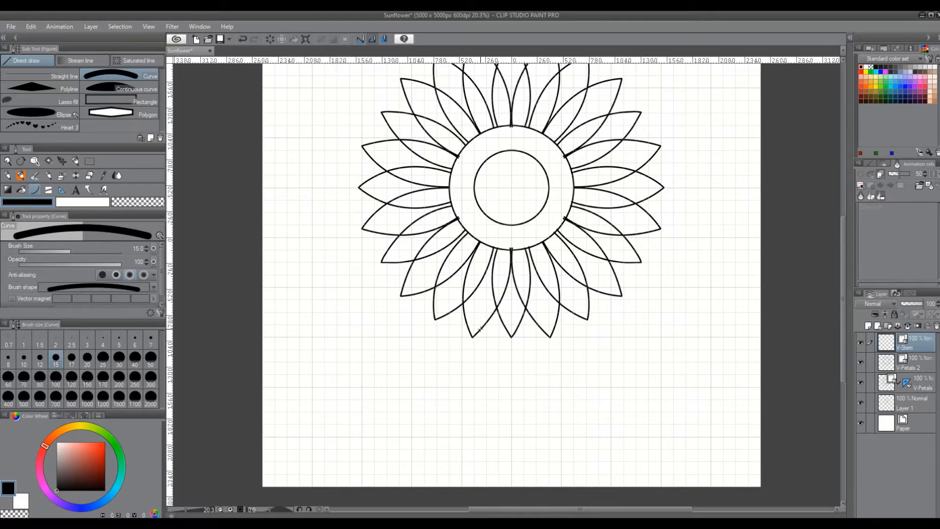
# - Draw the two curved sides of the stem from the lowest petals down to the canvas's lower edge, bowing outward to the left
pyautogui.moveTo(480, 329); pyautogui.dragTo(461, 488)
pyautogui.click(443, 411)
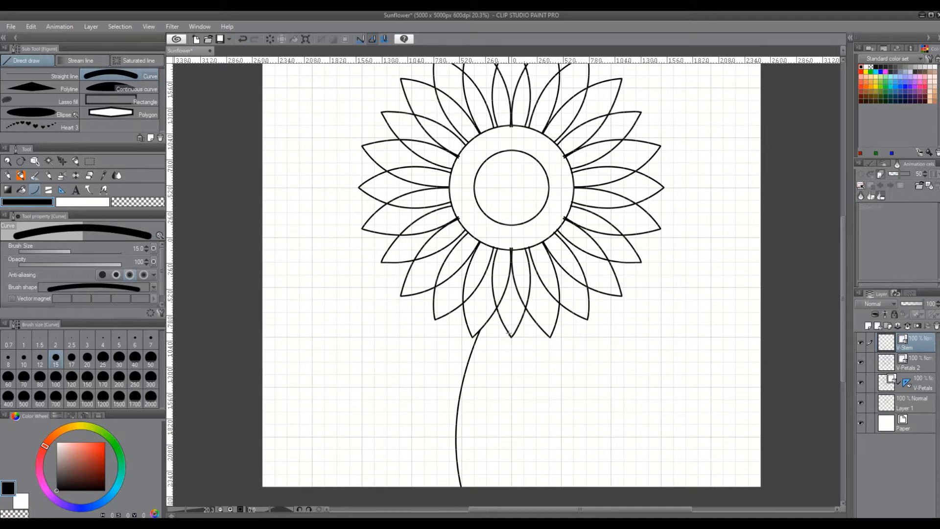
pyautogui.moveTo(509, 335); pyautogui.dragTo(488, 486)
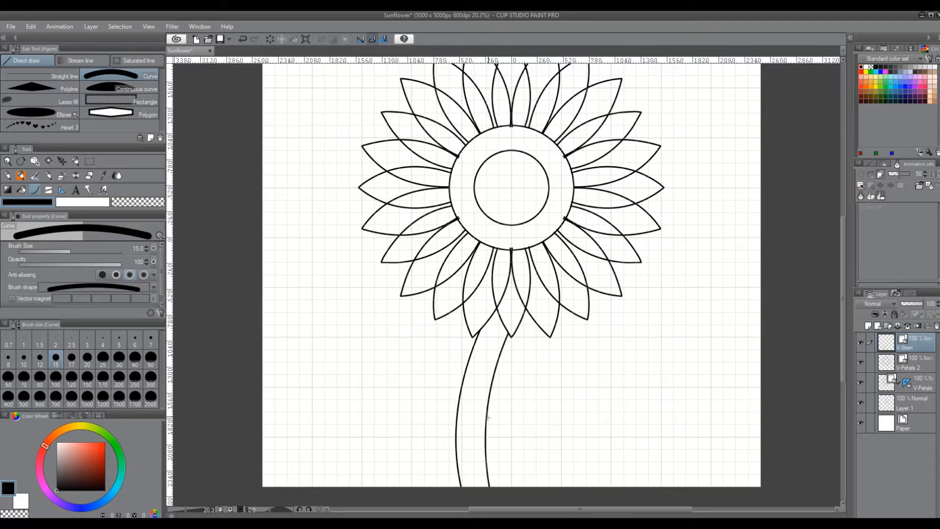
# - Draw the leaf's midrib as two slightly arched curves from the stem's right side, meeting in a point to the right
pyautogui.moveTo(486, 423)
pyautogui.mouseDown()
pyautogui.moveTo(605, 394)
pyautogui.moveTo(616, 402)
pyautogui.mouseUp()
pyautogui.moveTo(485, 429); pyautogui.dragTo(617, 402)
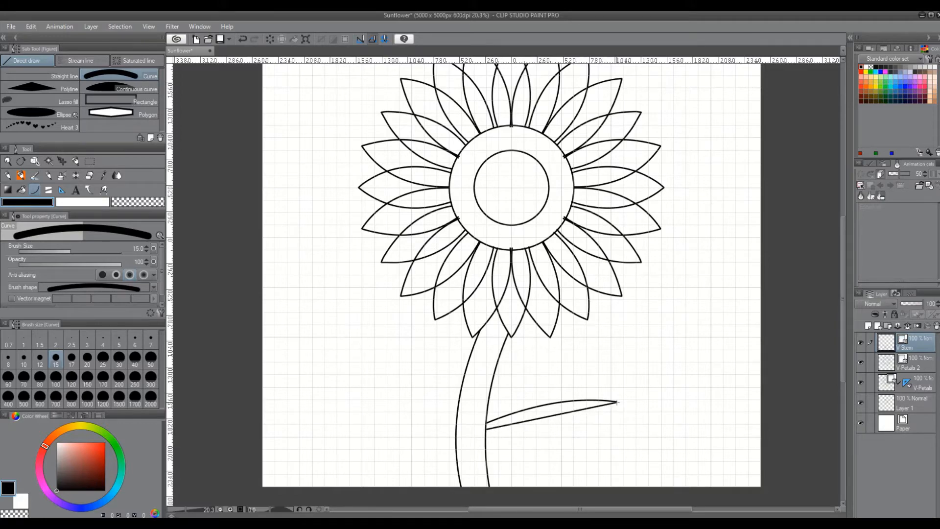
pyautogui.click(566, 399)
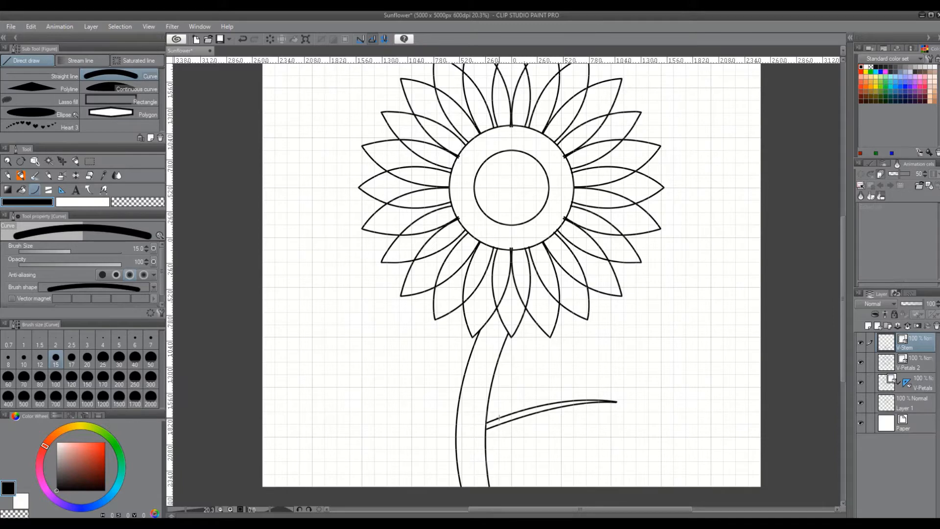
pyautogui.moveTo(498, 417)
pyautogui.mouseDown()
pyautogui.moveTo(533, 392)
pyautogui.moveTo(612, 384)
pyautogui.moveTo(640, 399)
pyautogui.mouseUp()
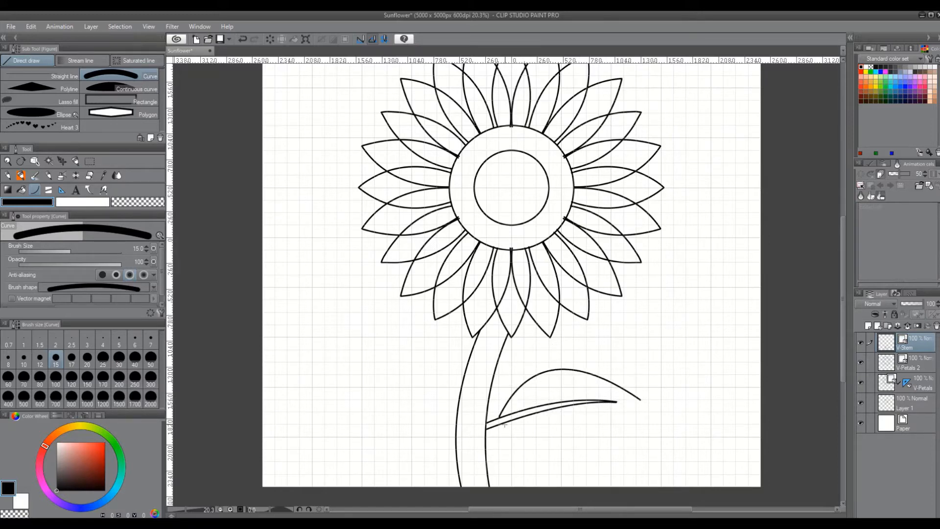
pyautogui.moveTo(499, 422); pyautogui.dragTo(641, 402)
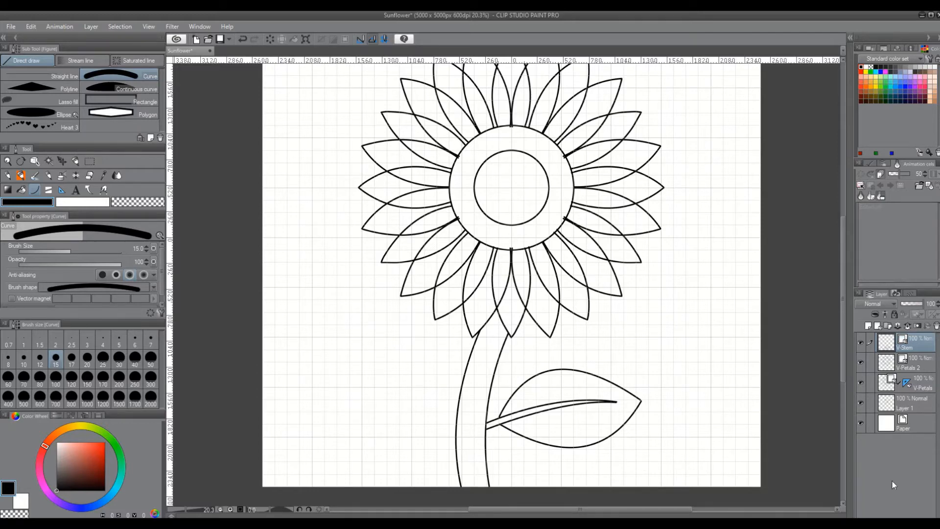
pyautogui.hotkey('ctrl', 'z')
pyautogui.hotkey('ctrl', 'z')
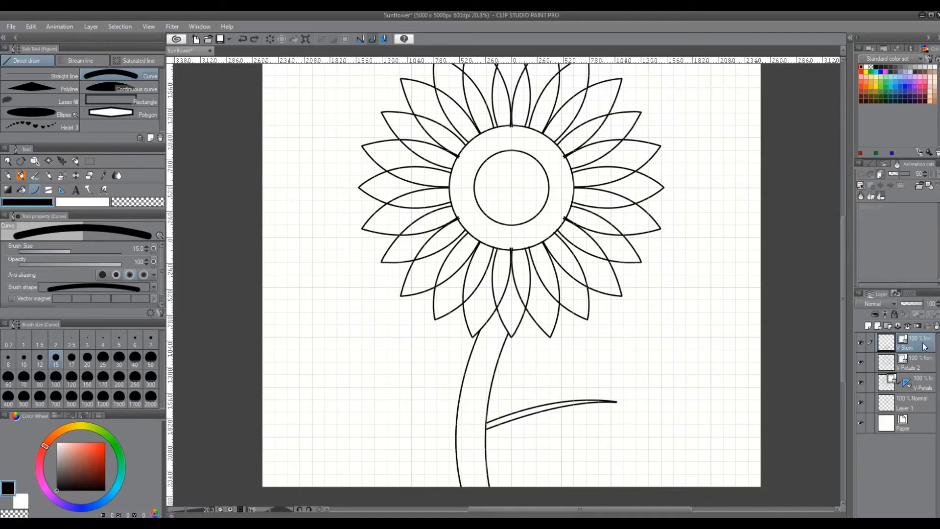
# - Add a new raster layer between V-Stem and V-Petals 2 and choose blue as the drawing colour
pyautogui.rightClick(923, 347)
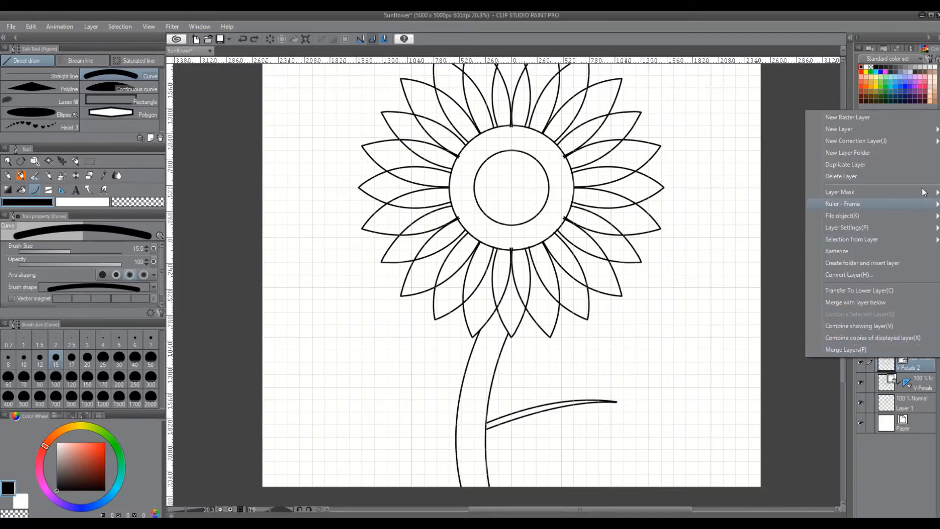
pyautogui.click(895, 117)
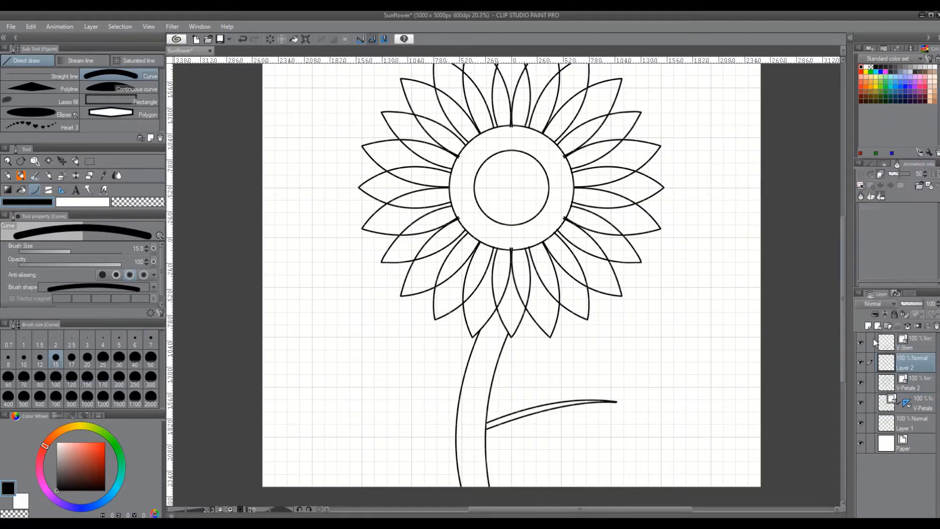
pyautogui.click(83, 507)
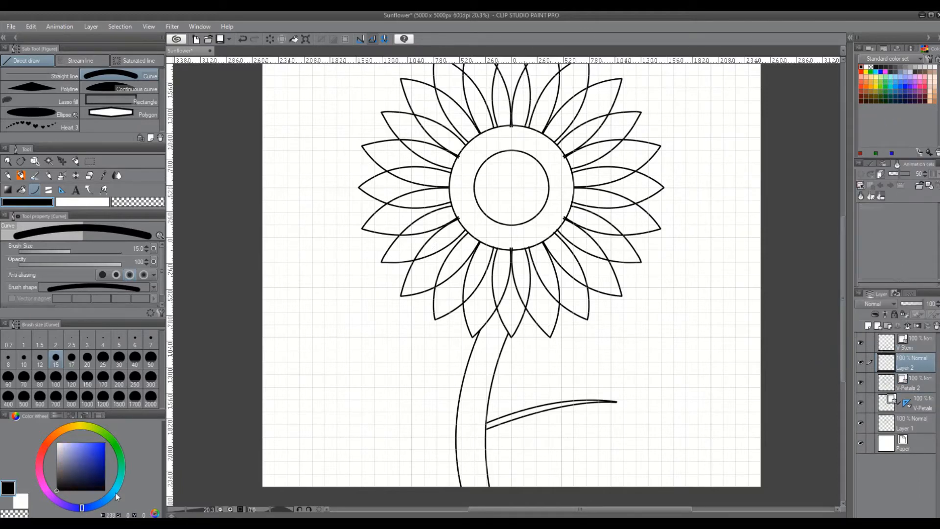
pyautogui.moveTo(504, 416); pyautogui.dragTo(643, 397)
pyautogui.hotkey('ctrl', 'z')
pyautogui.click(881, 72)
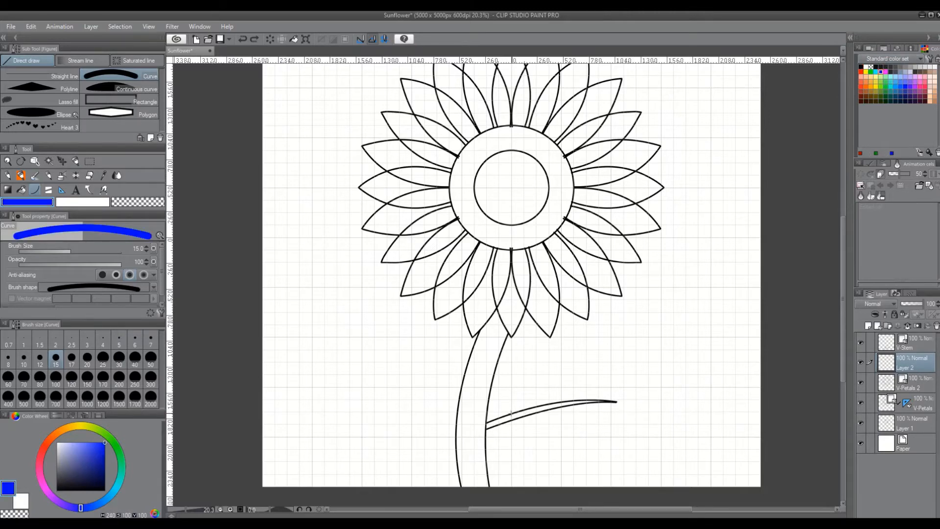
# - On Layer 2, draw a blue guide outline of the leaf with an upper and a lower curve around the midrib
pyautogui.moveTo(502, 415); pyautogui.dragTo(652, 399)
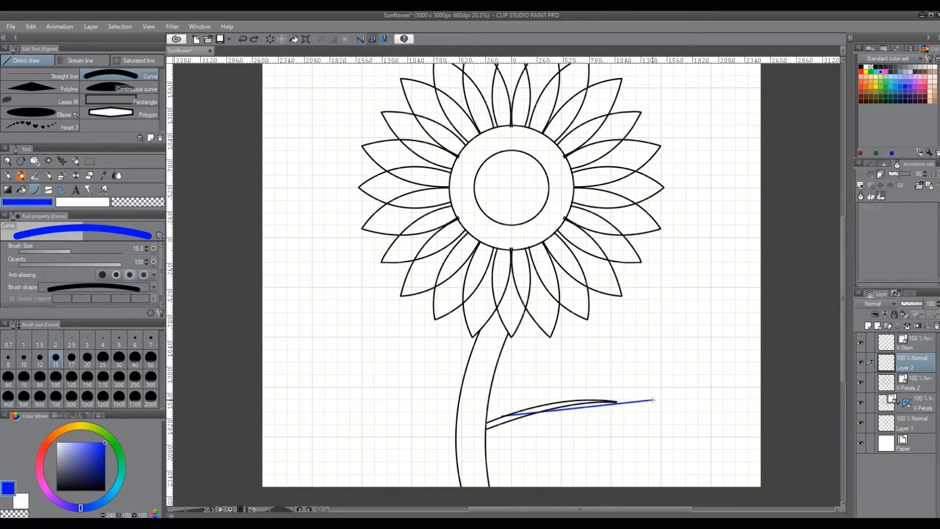
pyautogui.click(545, 338)
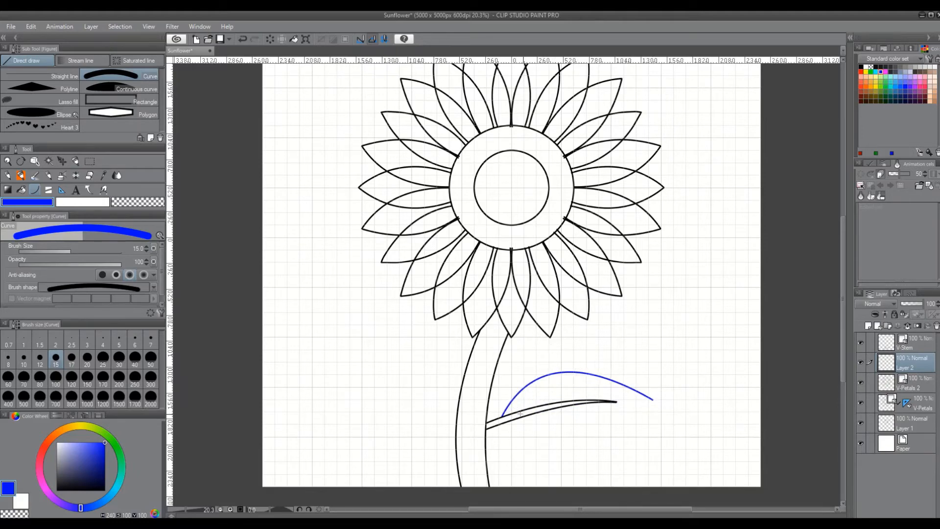
pyautogui.moveTo(503, 420); pyautogui.dragTo(653, 399)
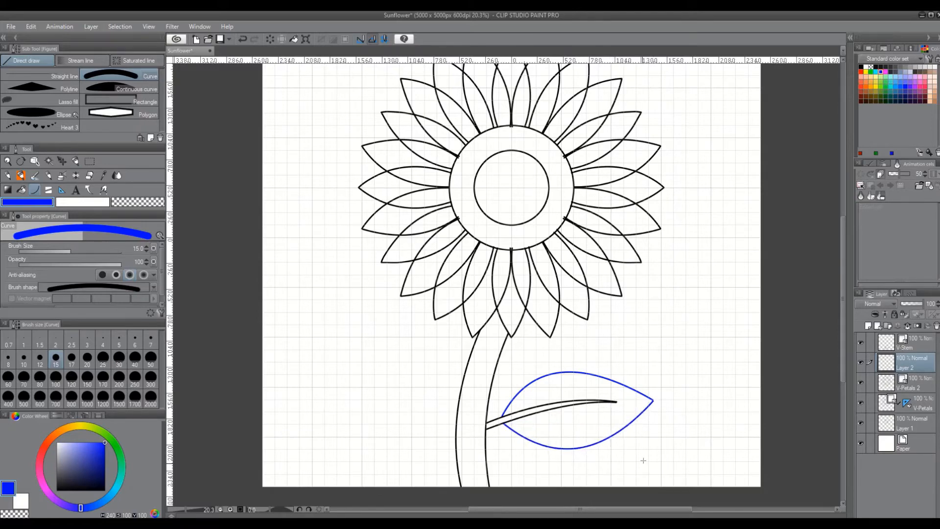
# - On V-Stem, trace a black serrated leaf edge along both sides of the blue guide with the Felt pen at size 15
pyautogui.click(928, 346)
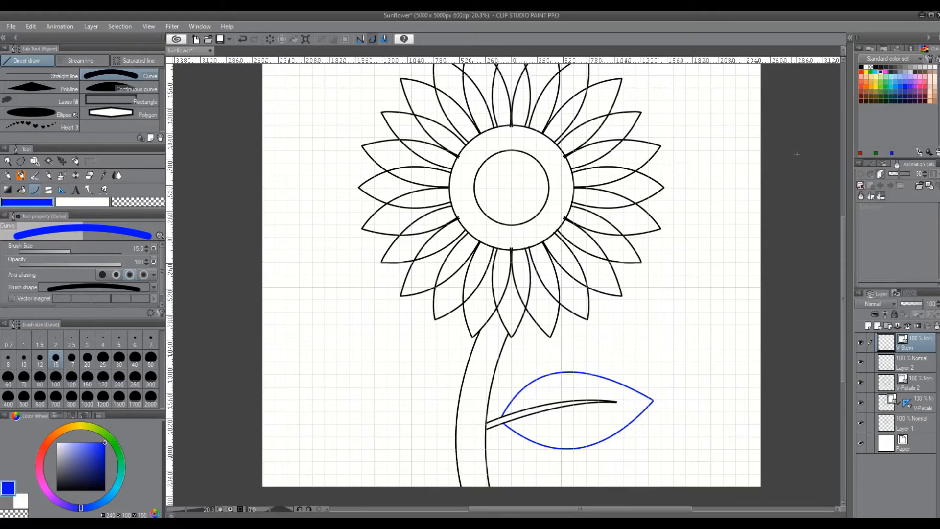
pyautogui.click(863, 65)
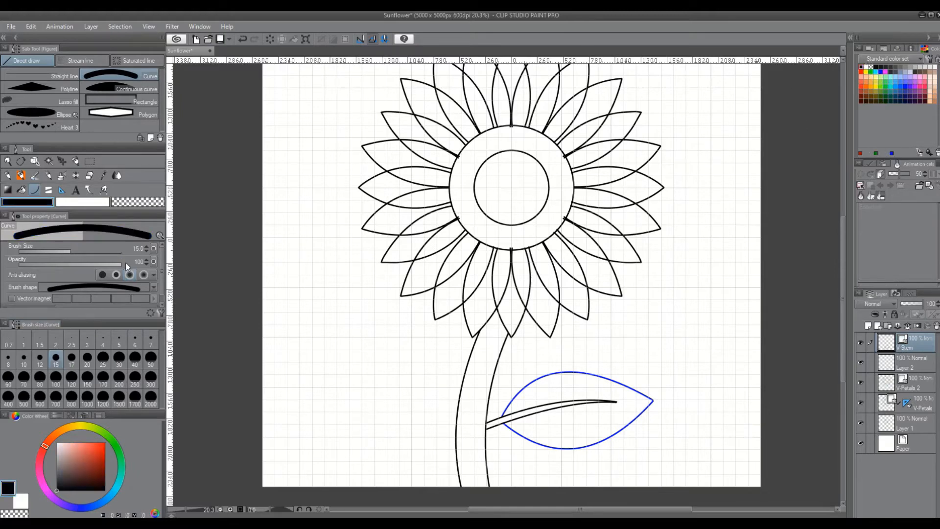
pyautogui.click(21, 176)
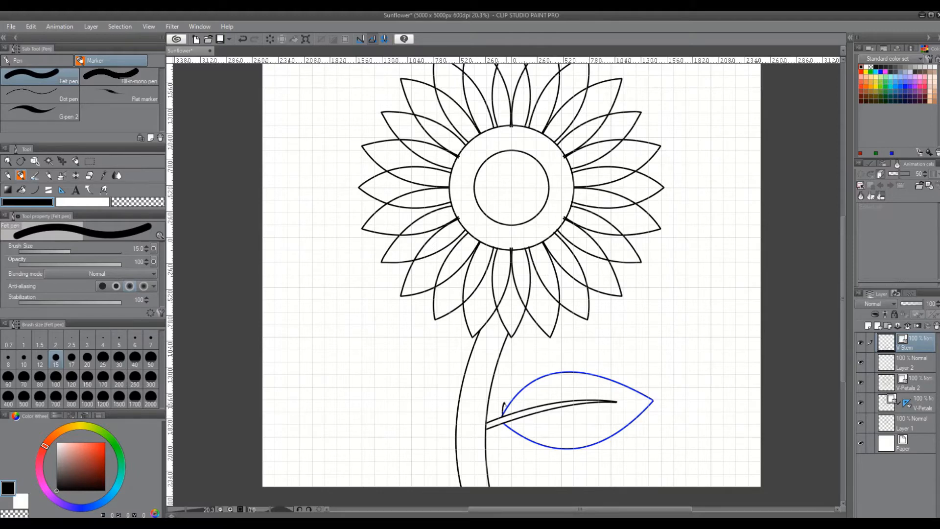
pyautogui.moveTo(509, 393)
pyautogui.mouseDown()
pyautogui.moveTo(551, 366)
pyautogui.moveTo(585, 366)
pyautogui.moveTo(634, 385)
pyautogui.mouseUp()
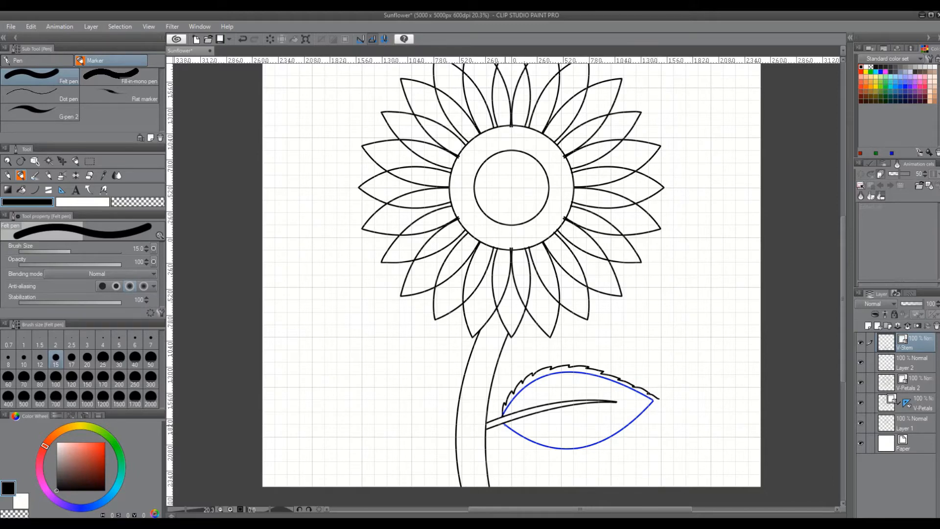
pyautogui.moveTo(505, 425); pyautogui.dragTo(530, 443)
pyautogui.moveTo(566, 449); pyautogui.dragTo(575, 449)
pyautogui.moveTo(607, 443); pyautogui.dragTo(656, 406)
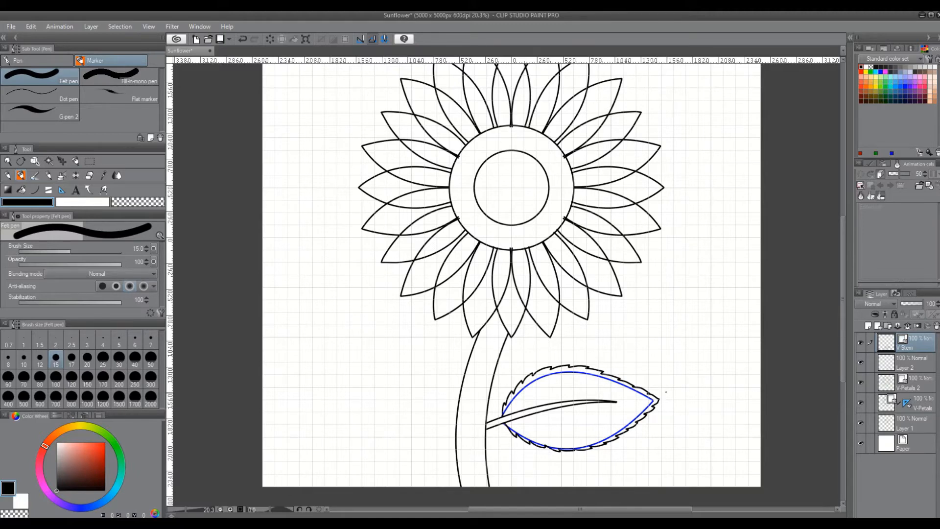
# - Hide Layer 2 with the blue leaf guide and the V-Petals 2 layer
pyautogui.click(861, 364)
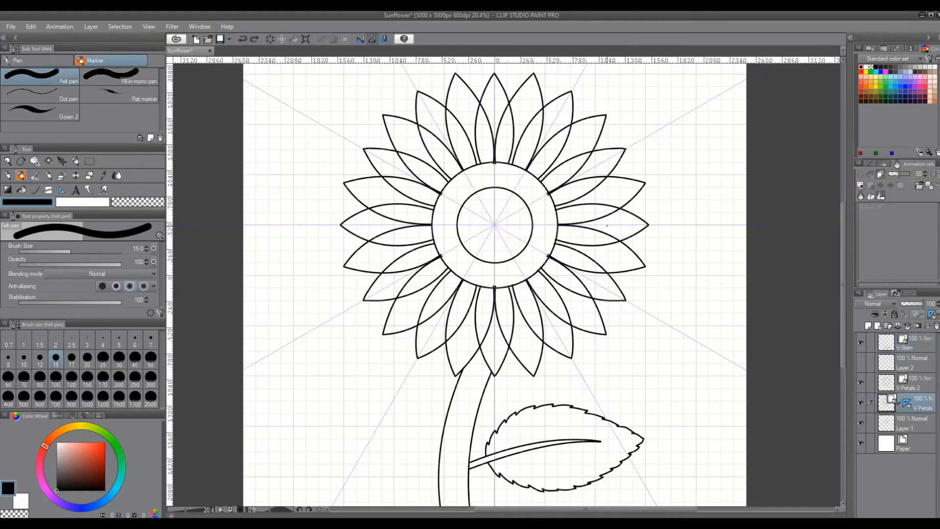
pyautogui.scroll(1, 607, 225)
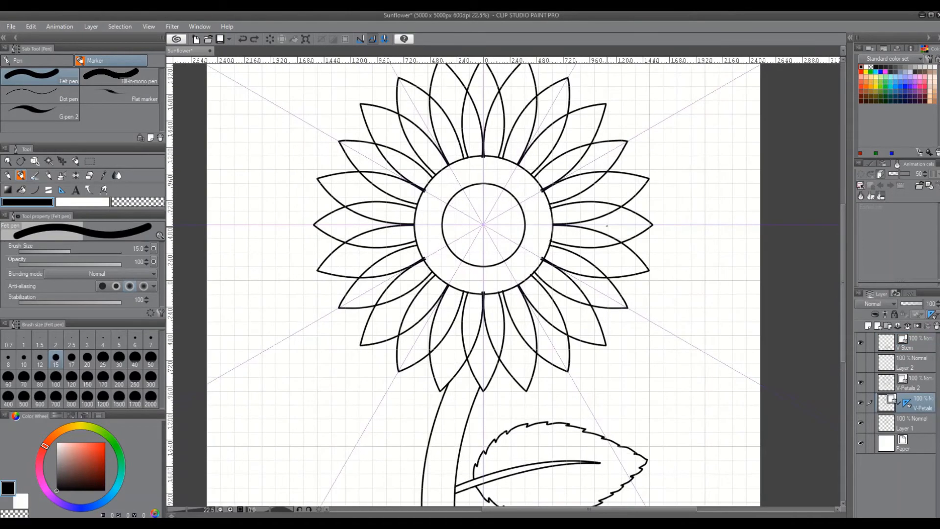
pyautogui.scroll(-1, 498, 226)
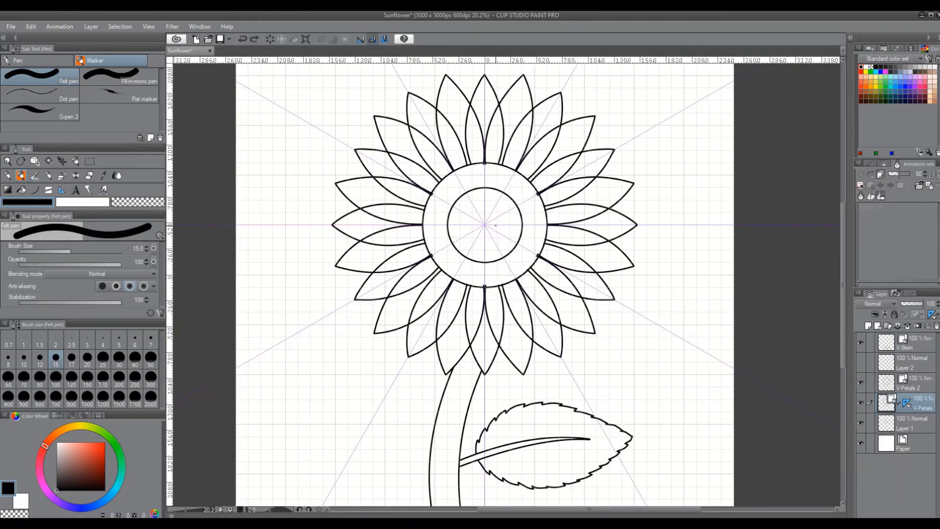
pyautogui.scroll(-1, 496, 225)
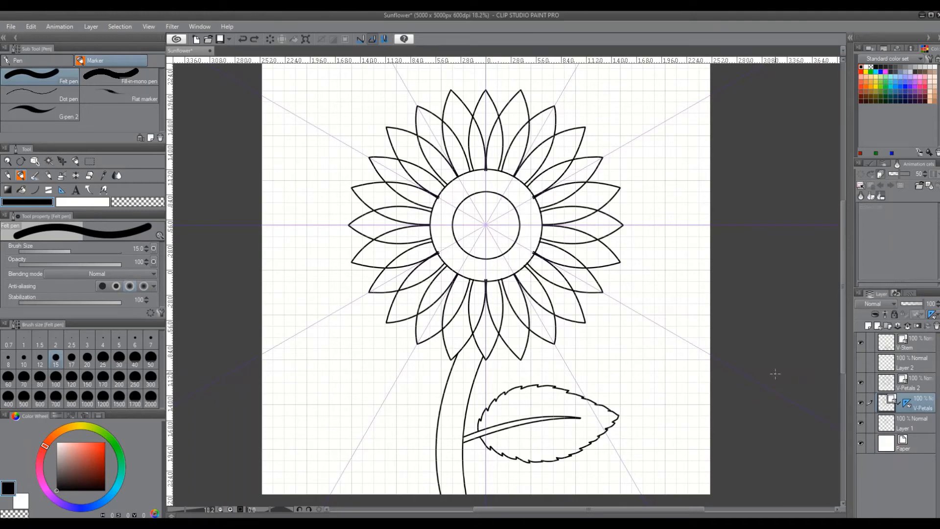
pyautogui.click(860, 381)
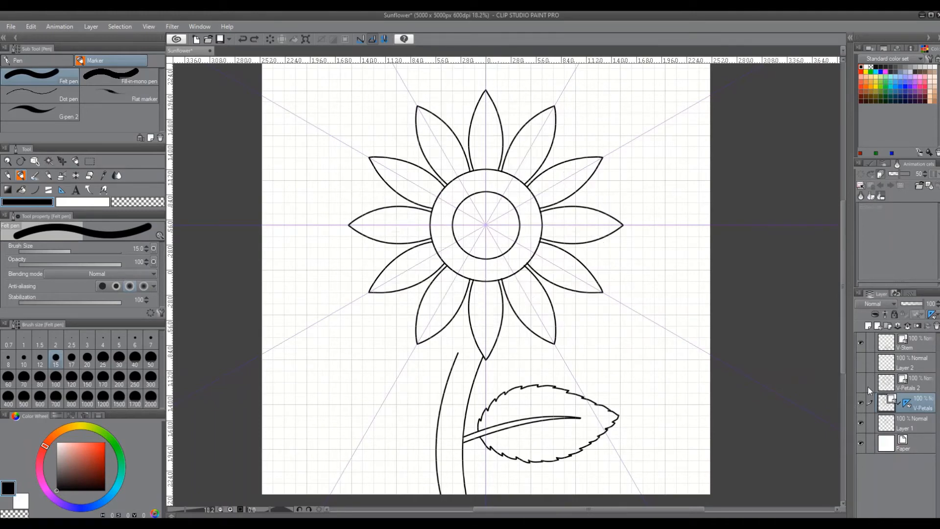
# - Delete the symmetrical ruler from V-Petals and merge that layer into Layer 1 below it
pyautogui.rightClick(906, 404)
pyautogui.click(880, 423)
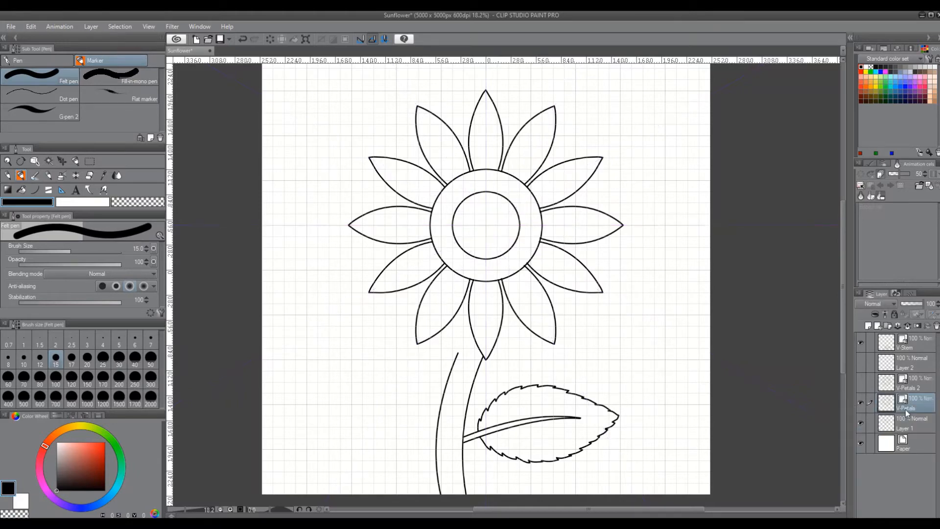
pyautogui.click(908, 327)
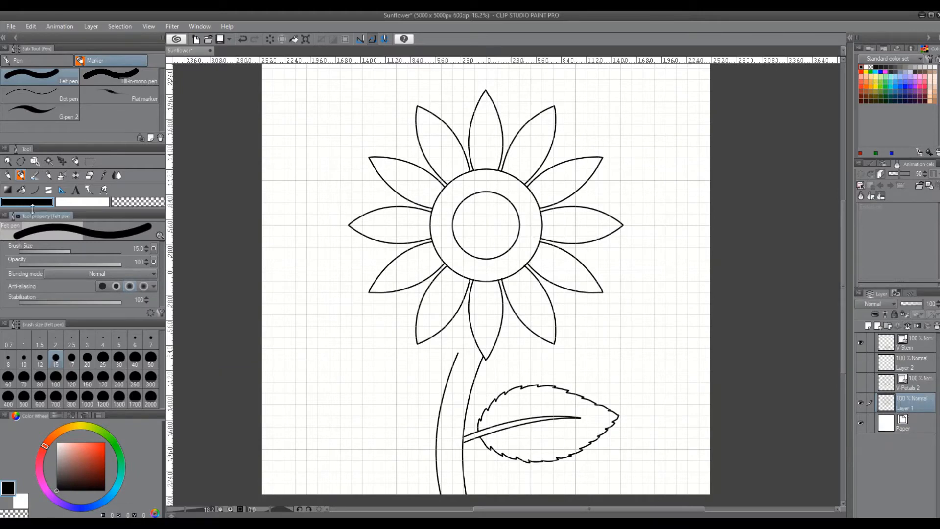
# - On Layer 1, fill all twelve front petals with bright yellow using the Fill tool set to refer to other layers
pyautogui.click(20, 192)
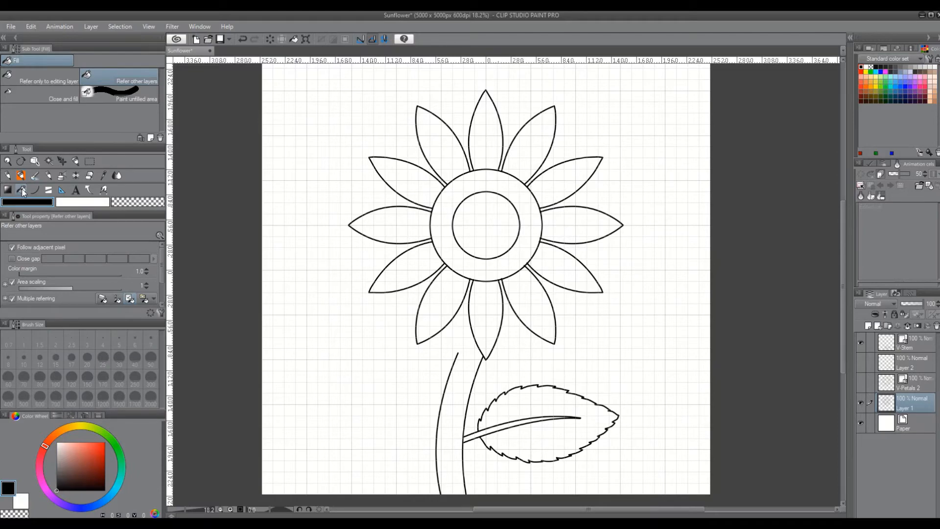
pyautogui.click(865, 72)
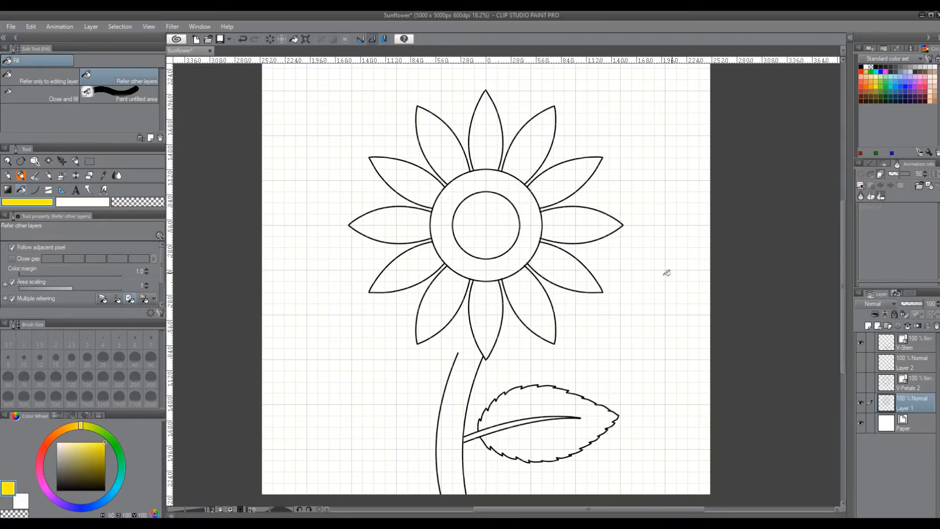
pyautogui.click(539, 143)
pyautogui.click(486, 131)
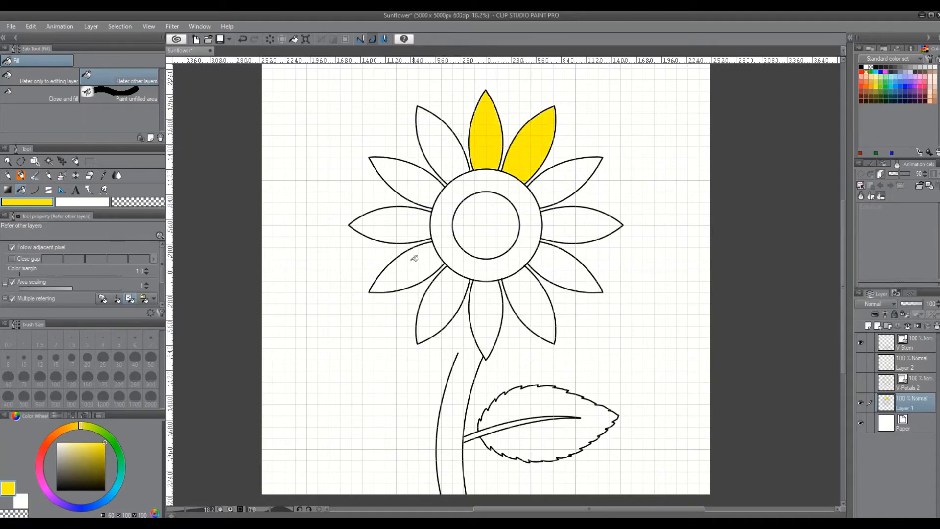
pyautogui.click(448, 149)
pyautogui.click(415, 184)
pyautogui.click(408, 225)
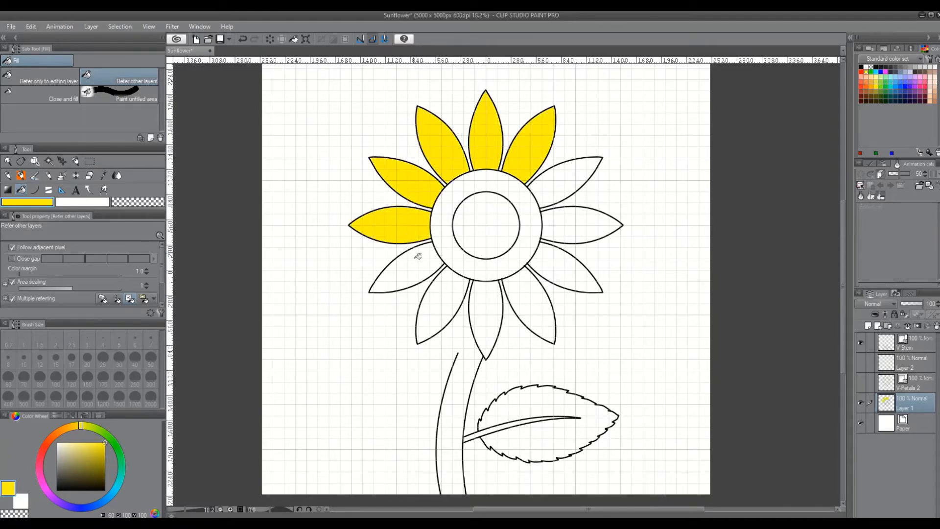
pyautogui.click(420, 269)
pyautogui.click(449, 299)
pyautogui.click(490, 306)
pyautogui.click(523, 296)
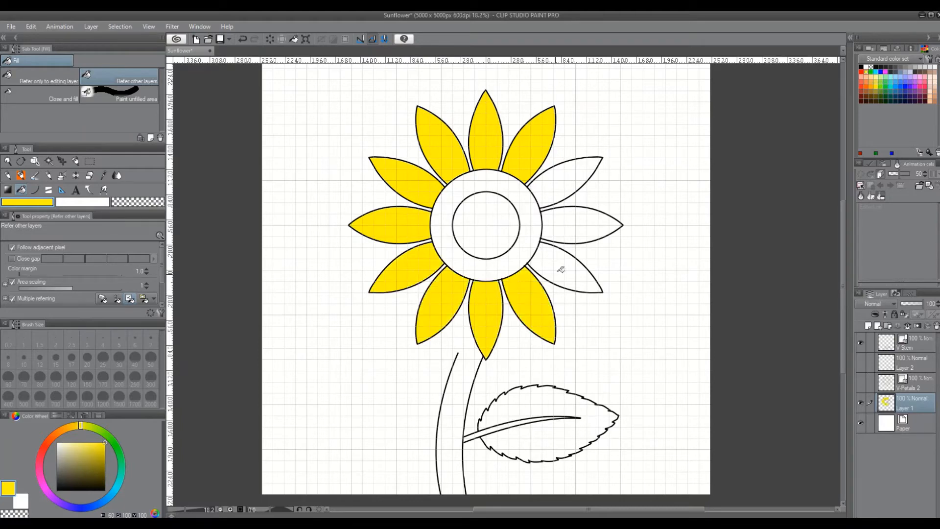
pyautogui.click(561, 270)
pyautogui.click(583, 224)
pyautogui.click(568, 176)
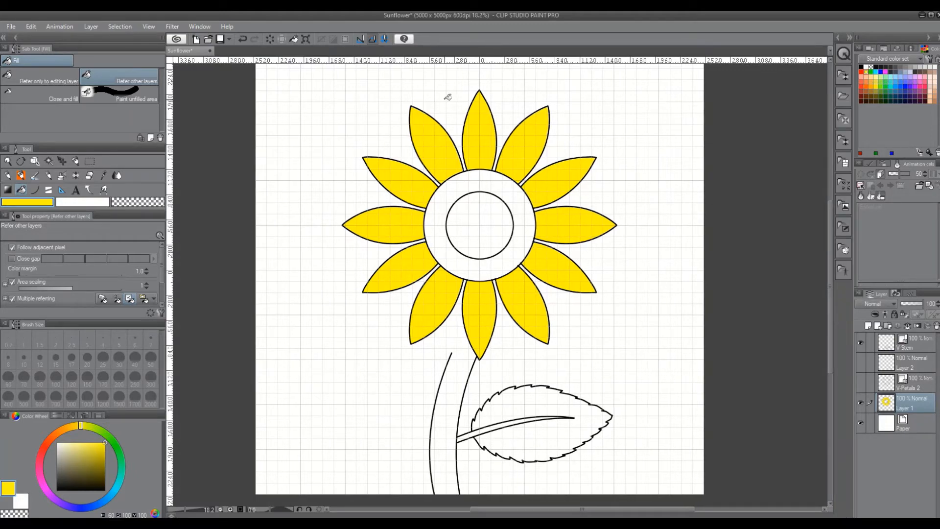
# - Show the V-Petals 2 layer, rasterize it and move it below Layer 1
pyautogui.click(926, 385)
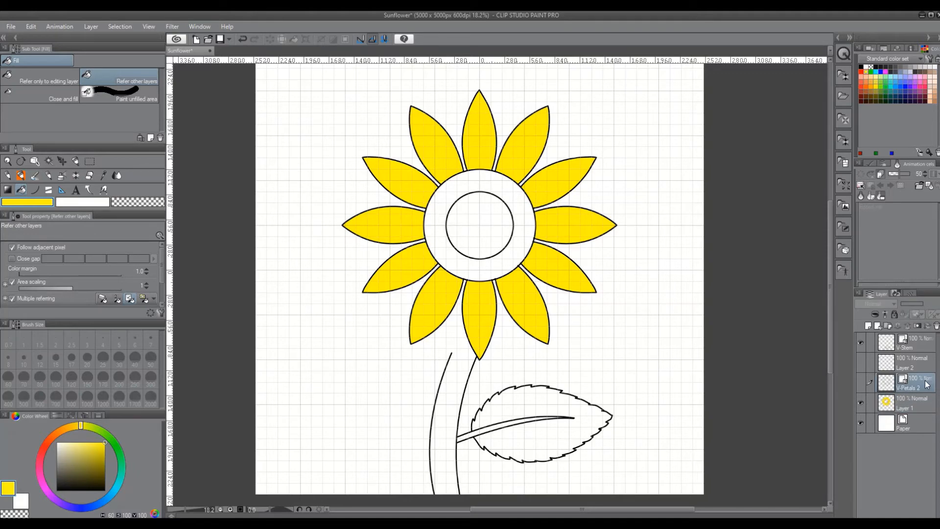
pyautogui.click(860, 383)
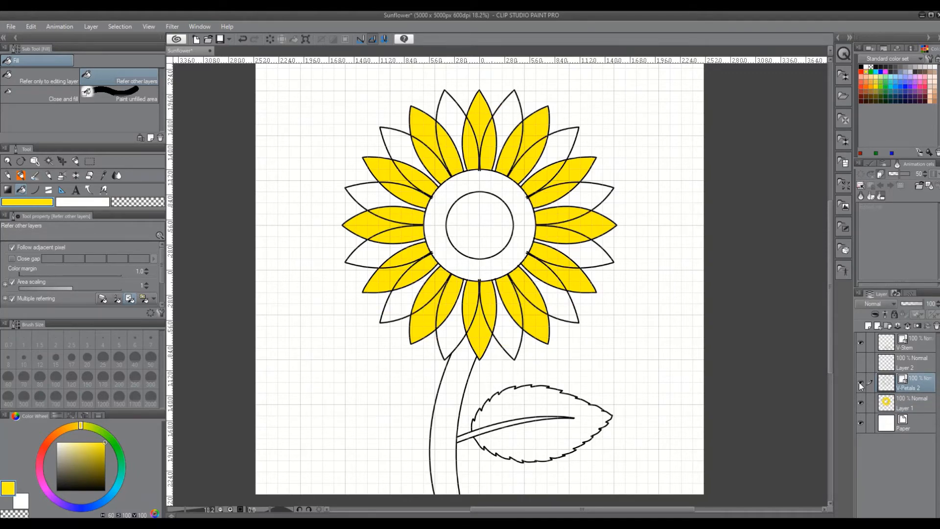
pyautogui.rightClick(925, 387)
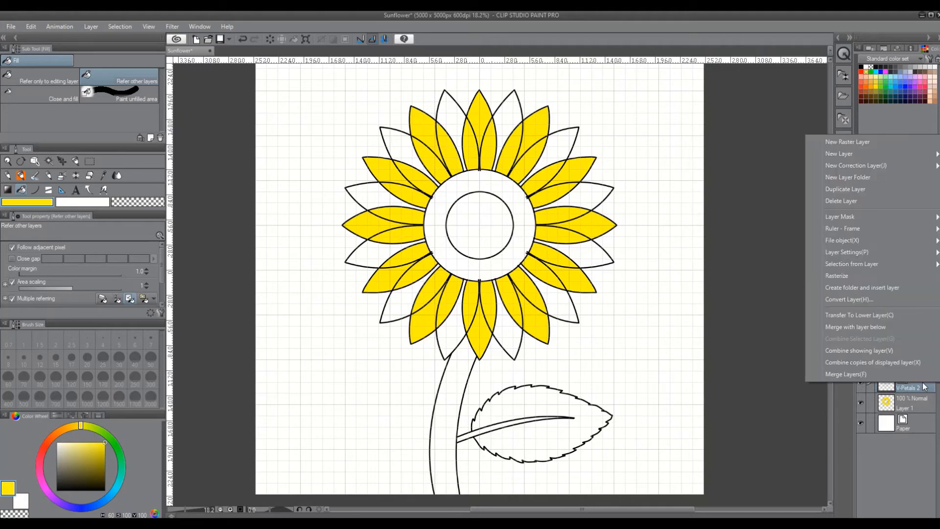
pyautogui.click(871, 275)
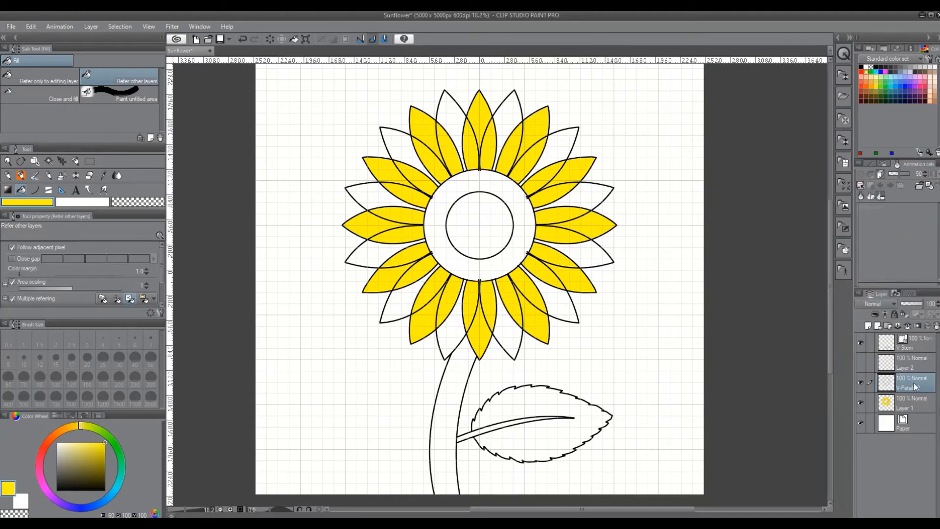
pyautogui.moveTo(913, 386); pyautogui.dragTo(912, 406)
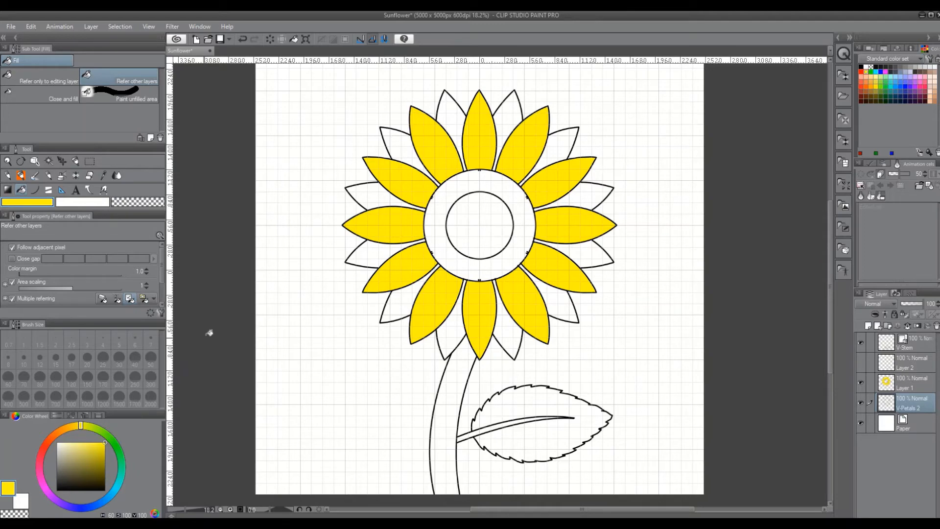
# - On V-Petals 2, fill the back petals and the flower centre with a darker golden yellow
pyautogui.click(78, 425)
pyautogui.click(99, 447)
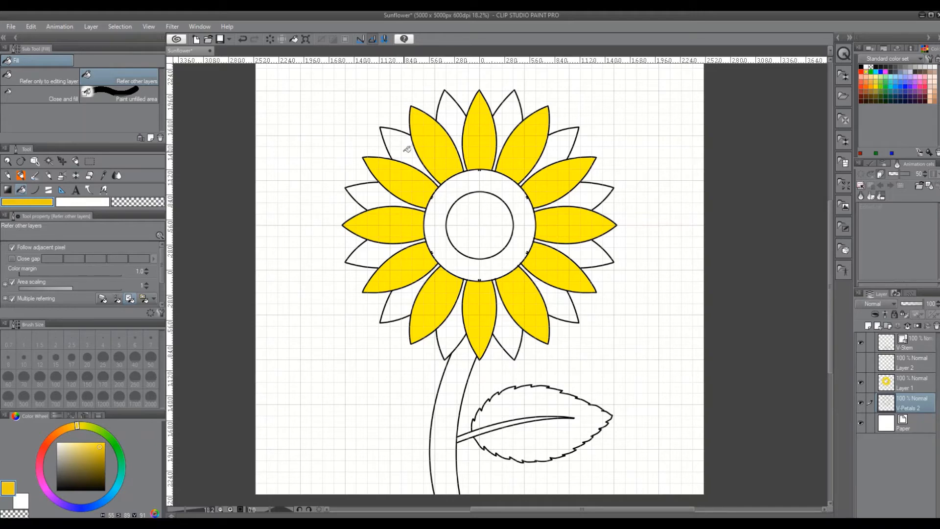
pyautogui.click(407, 149)
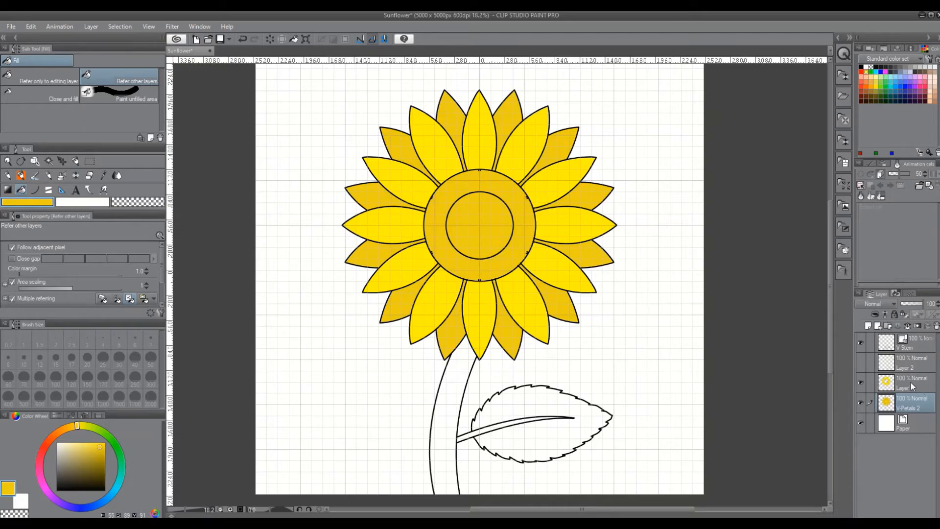
# - With V-Petals 2 hidden, fill the centre's outer ring dark brown and its inner circle a lighter brown on Layer 1
pyautogui.click(861, 403)
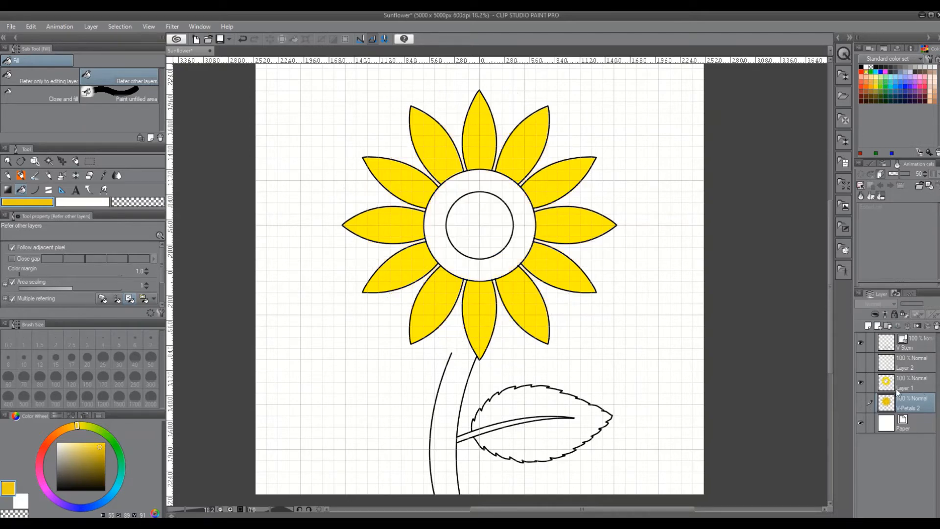
pyautogui.click(918, 386)
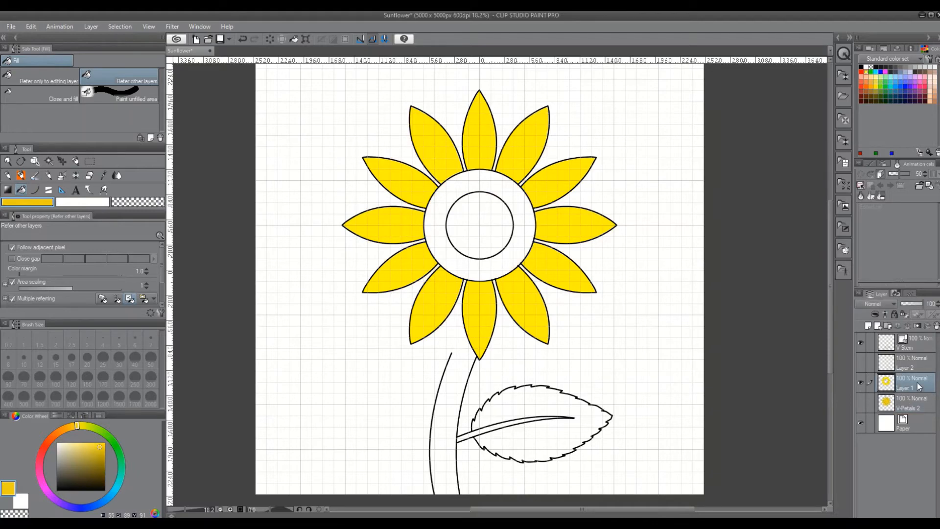
pyautogui.click(65, 427)
pyautogui.click(104, 469)
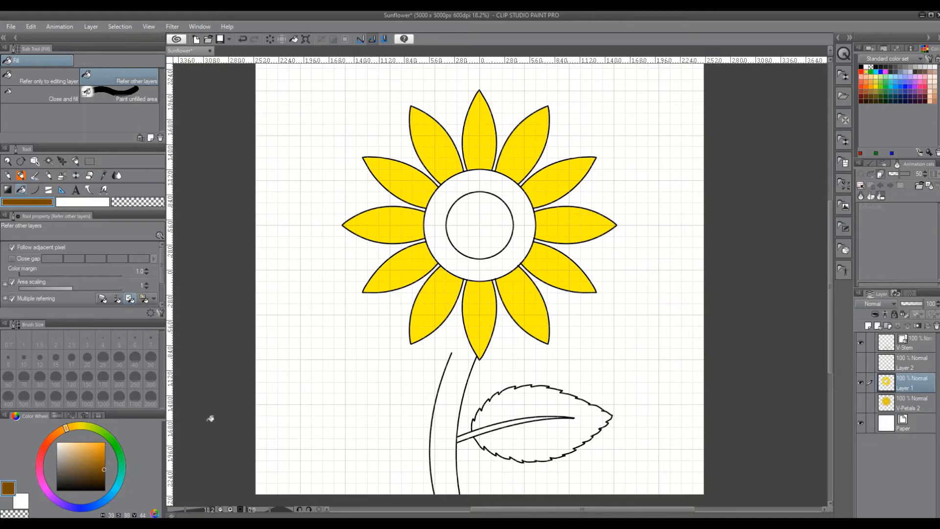
pyautogui.click(511, 184)
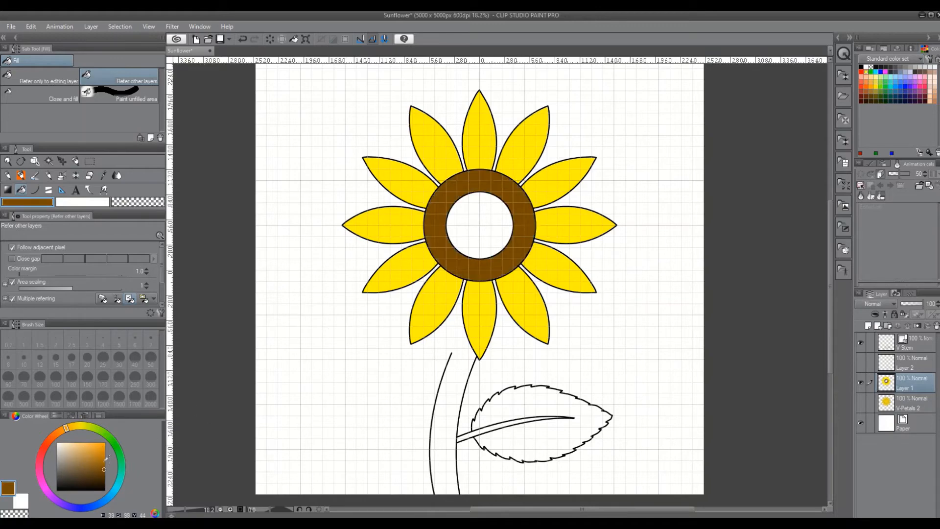
pyautogui.click(101, 464)
pyautogui.click(482, 239)
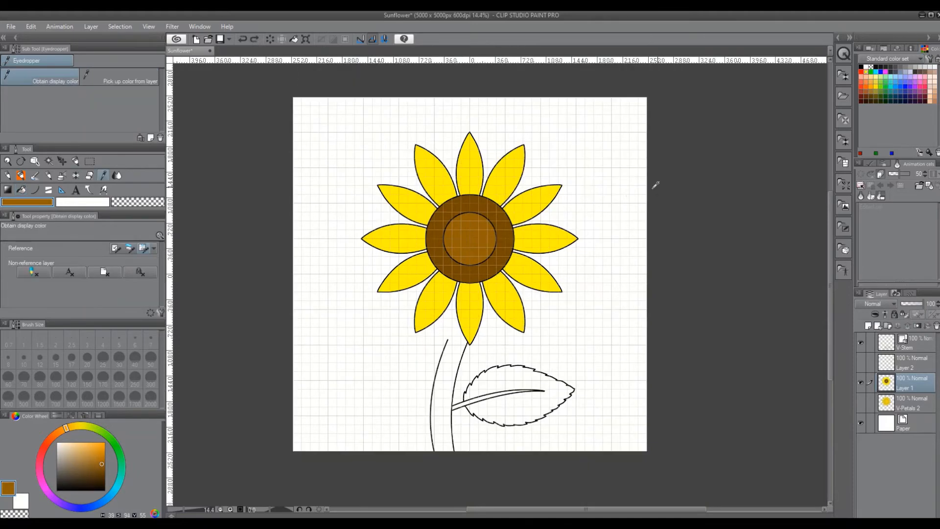
# - Make V-Stem the active layer and set the drawing colour to a medium green
pyautogui.scroll(1, 624, 198)
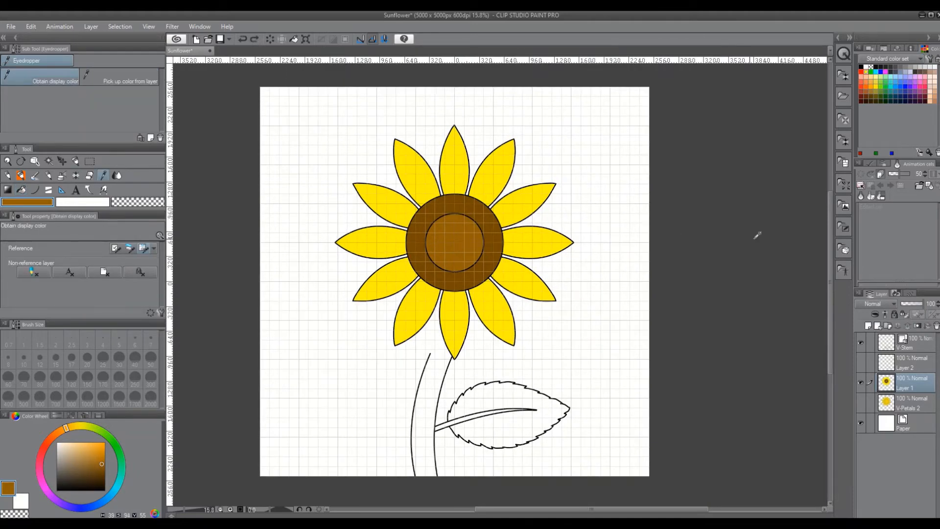
pyautogui.scroll(2, 492, 230)
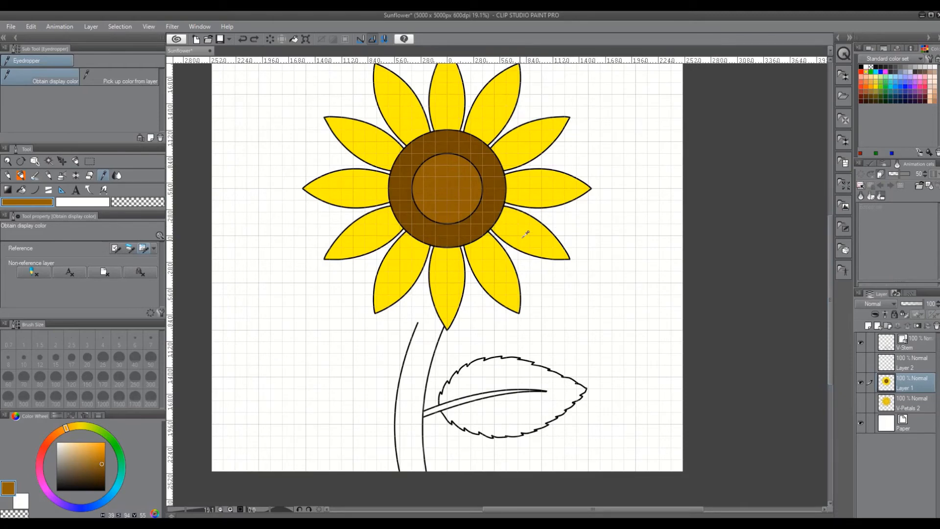
pyautogui.click(918, 346)
pyautogui.scroll(2, 420, 325)
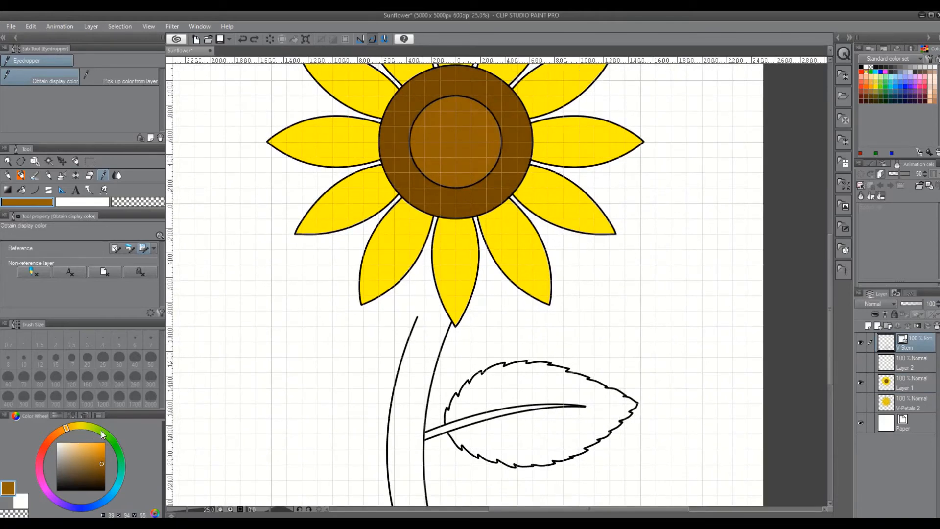
pyautogui.click(113, 442)
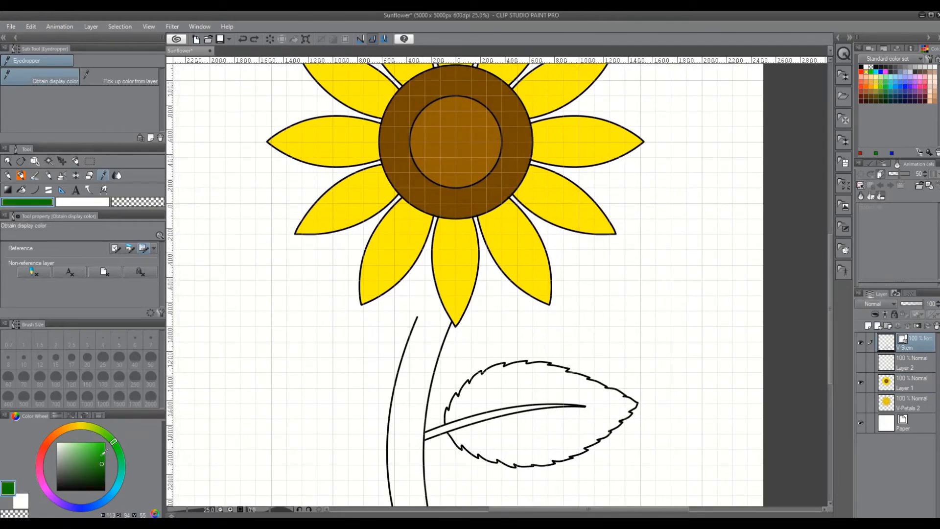
pyautogui.click(98, 459)
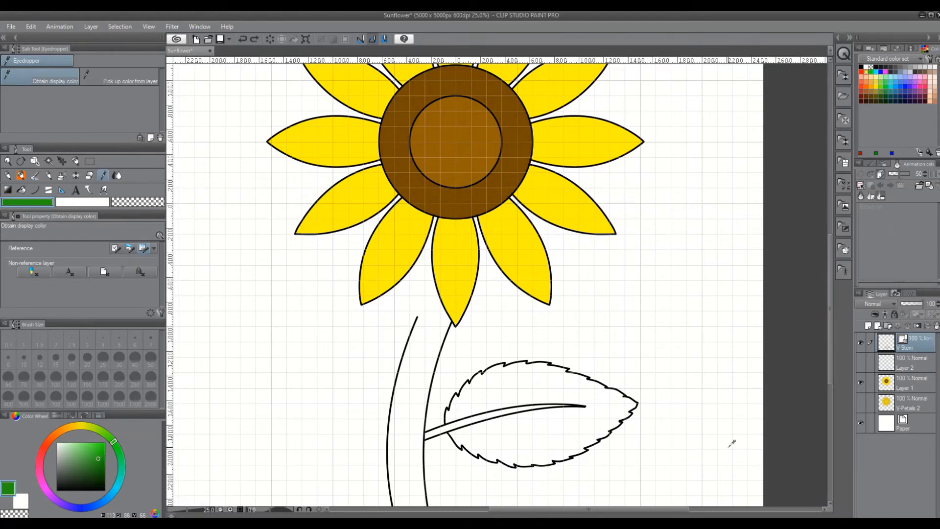
# - Reduce the opacity of Layer 1 to 63%
pyautogui.click(917, 409)
pyautogui.click(913, 391)
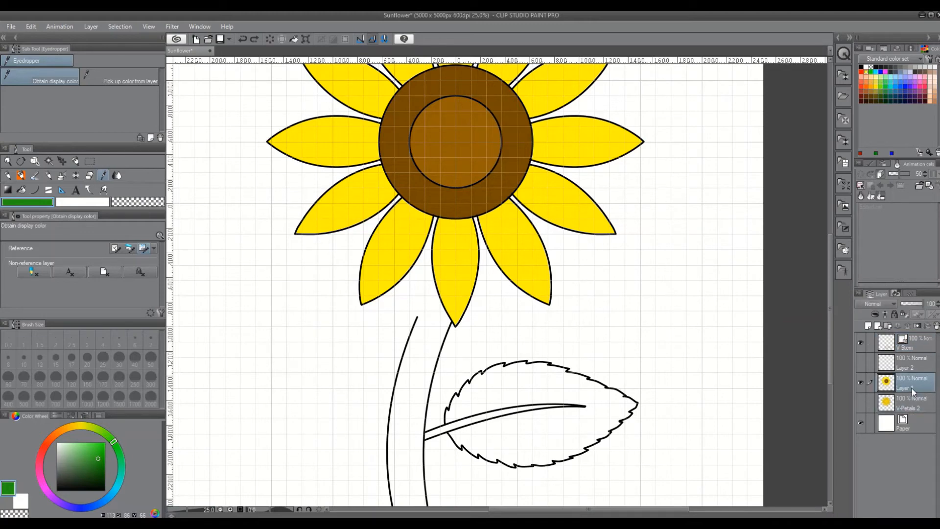
pyautogui.moveTo(925, 304); pyautogui.dragTo(917, 306)
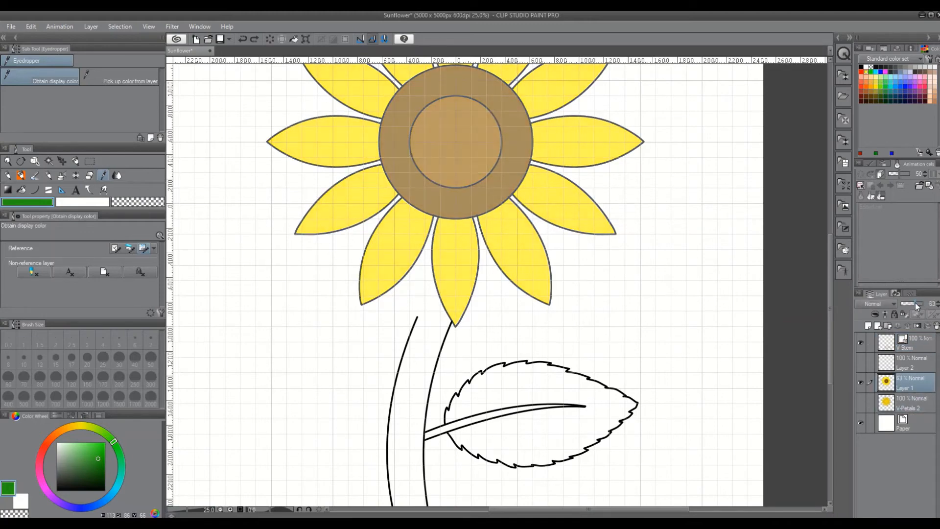
# - On V-Stem, close the open top of the stem with a green arched curve at size 15, reaching behind the lowest petal
pyautogui.click(915, 347)
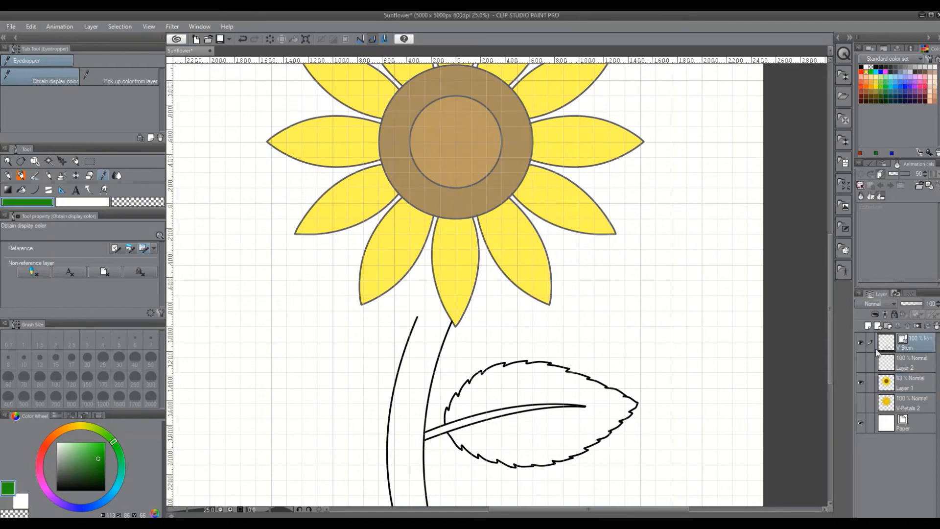
pyautogui.click(34, 190)
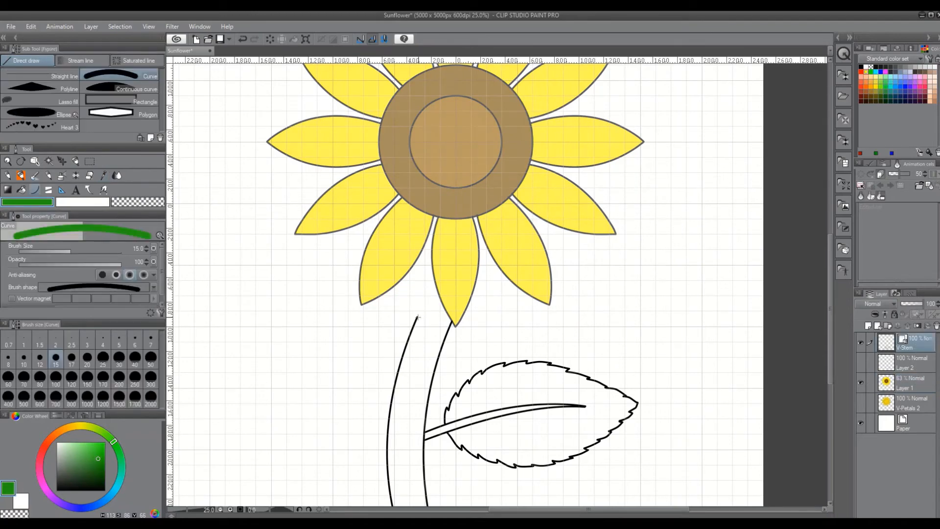
pyautogui.moveTo(417, 317); pyautogui.dragTo(453, 322)
pyautogui.scroll(3, 377, 326)
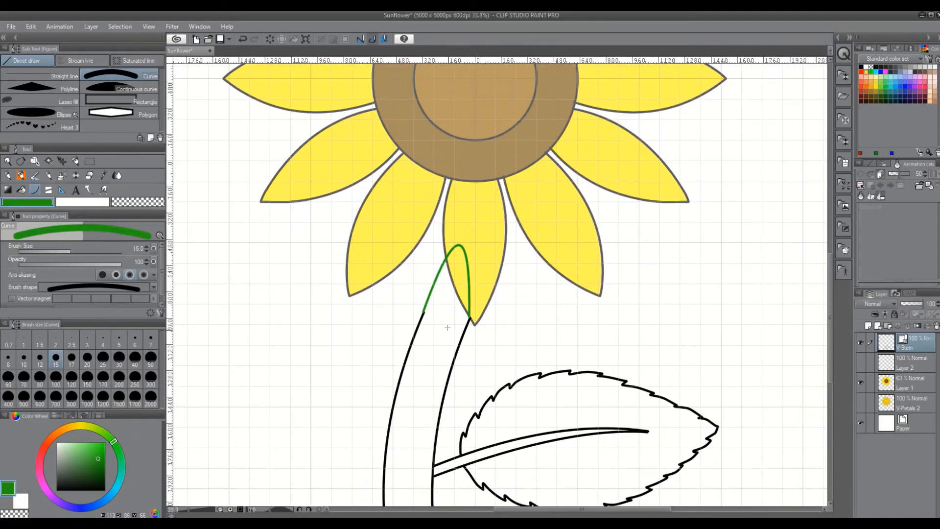
pyautogui.scroll(1, 447, 324)
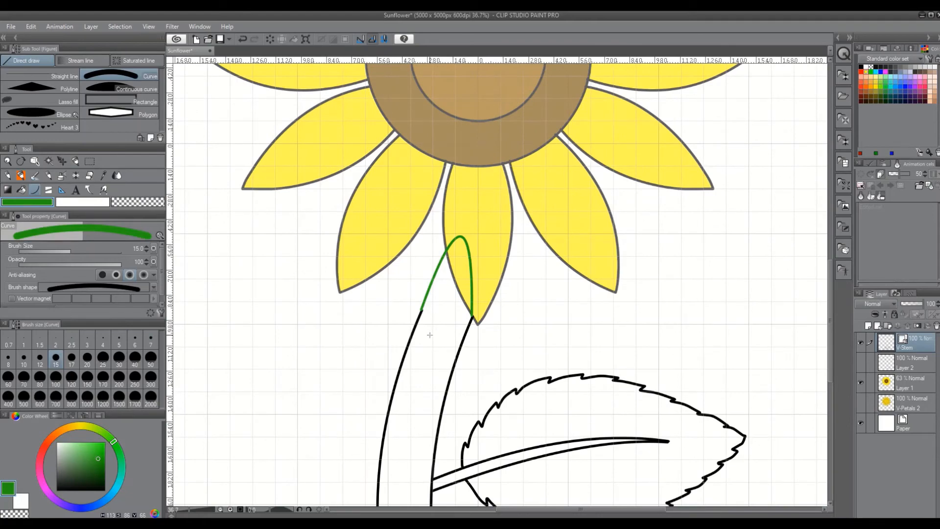
pyautogui.scroll(-3, 430, 334)
pyautogui.click(104, 189)
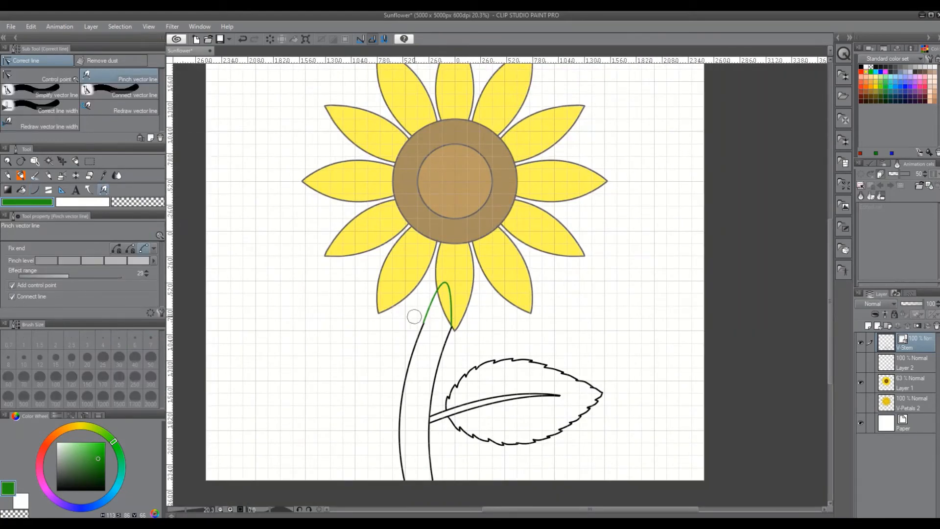
pyautogui.scroll(-1, 511, 316)
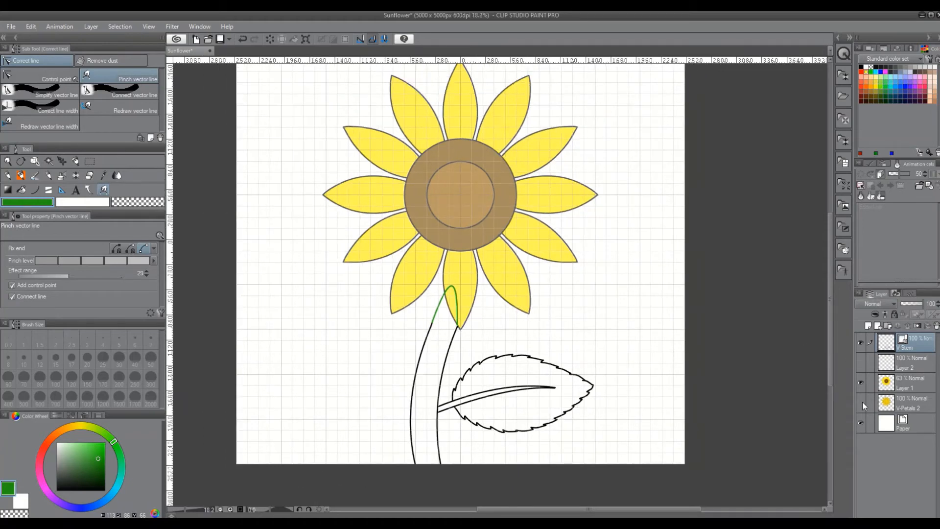
# - Check the stem top against V-Petals 2 by briefly showing that layer, and restore Layer 1 to 100% opacity
pyautogui.click(861, 403)
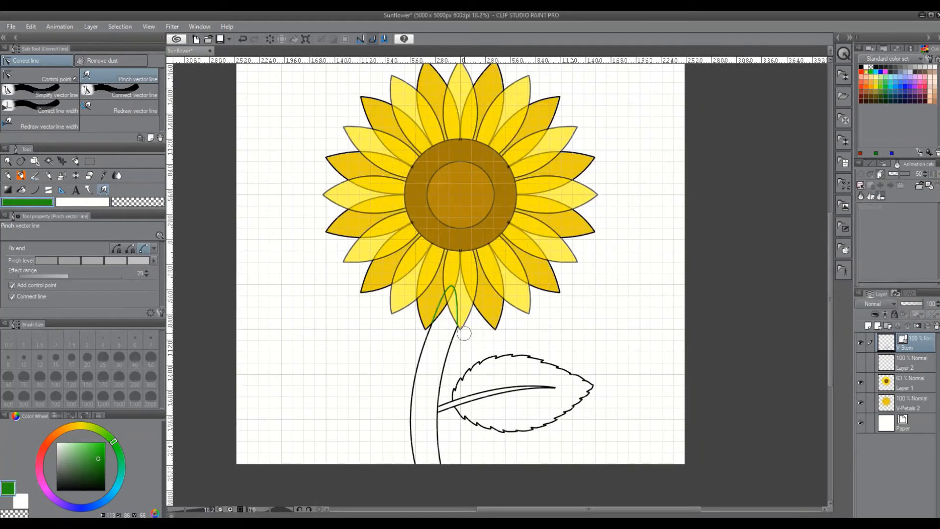
pyautogui.click(861, 403)
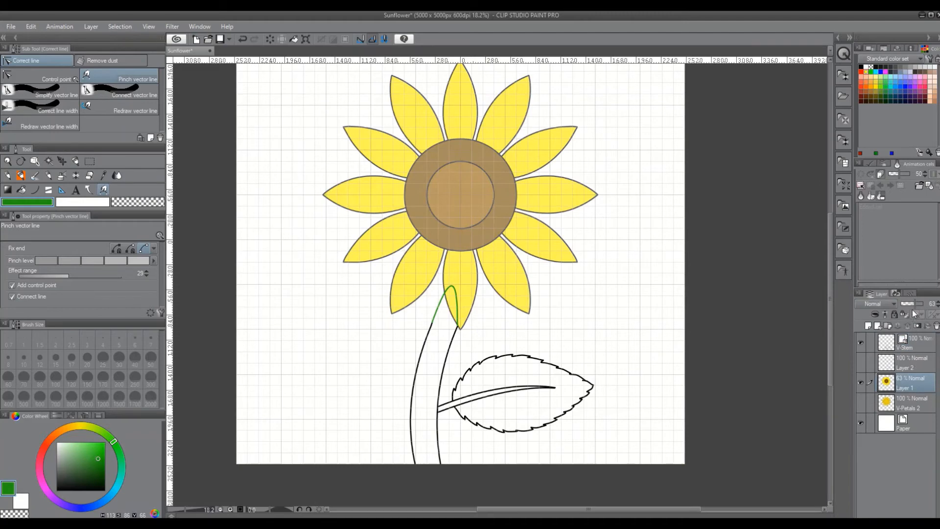
pyautogui.moveTo(916, 304); pyautogui.dragTo(934, 306)
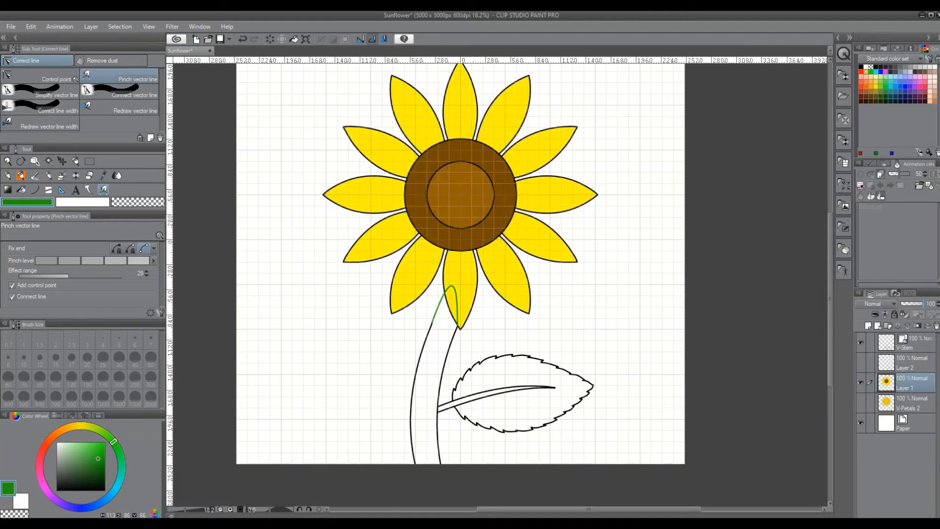
# - Rasterize the V-Stem layer and move it beneath V-Petals 2, directly above Paper
pyautogui.click(914, 363)
pyautogui.click(918, 344)
pyautogui.rightClick(915, 341)
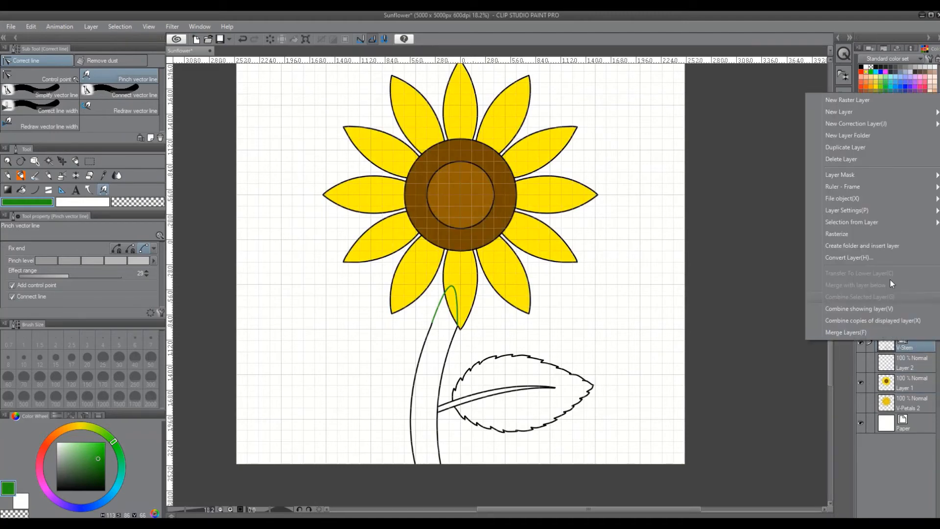
pyautogui.click(881, 237)
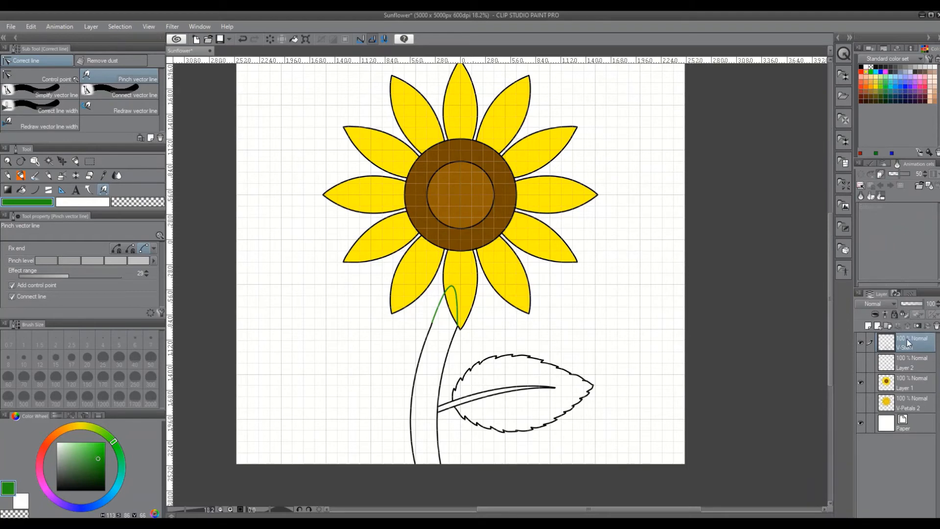
pyautogui.moveTo(909, 343); pyautogui.dragTo(911, 392)
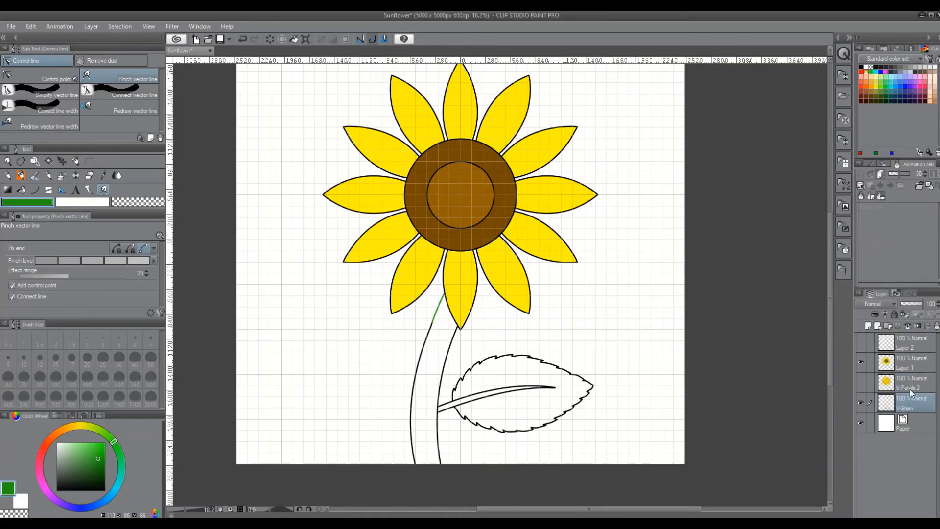
# - Fill the stem on V-Stem with the medium green, referring to other layers, and show V-Petals 2 again
pyautogui.click(22, 190)
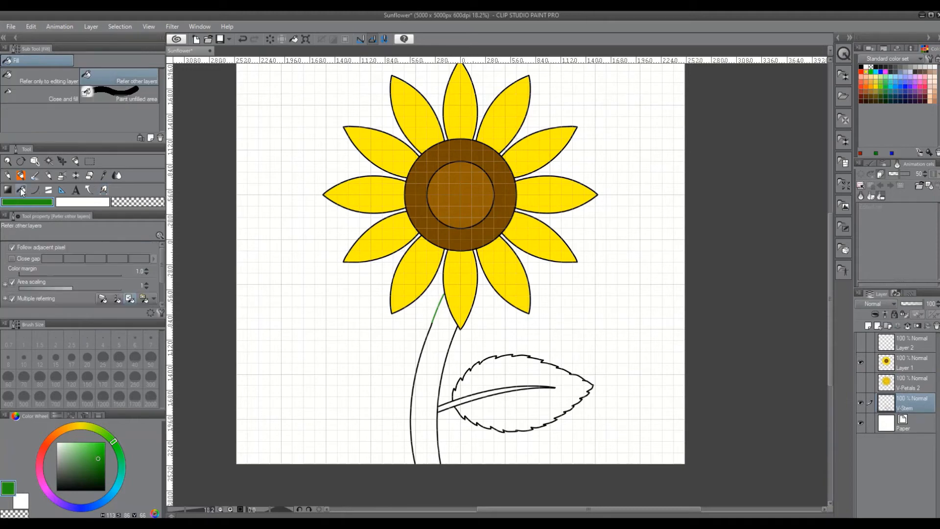
pyautogui.click(445, 323)
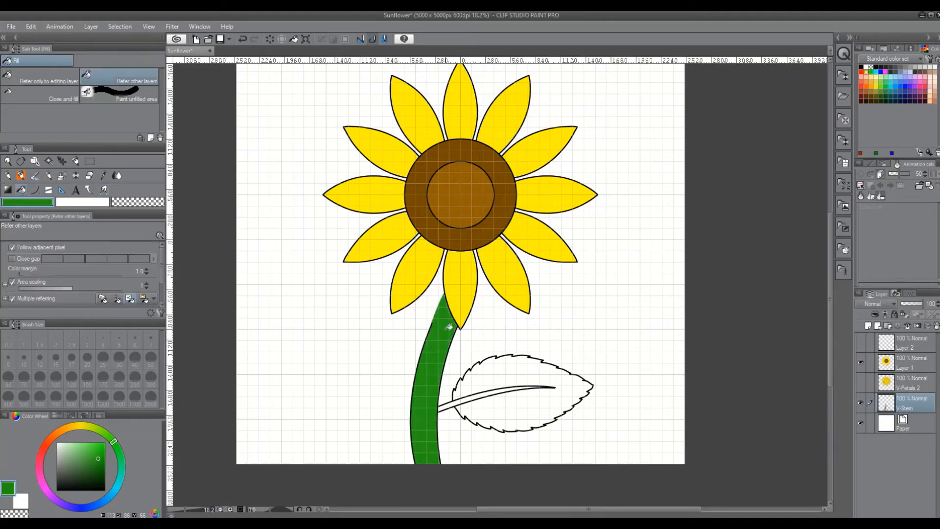
pyautogui.click(861, 383)
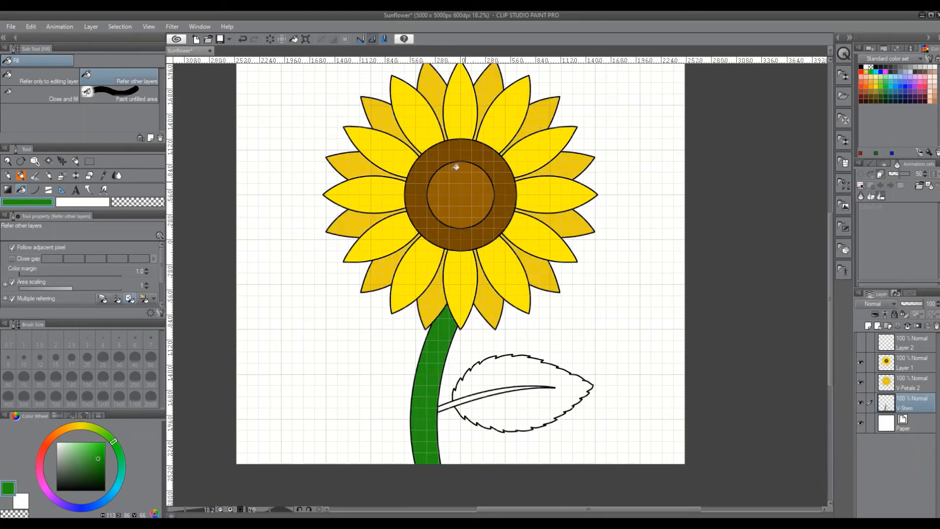
# - Fill both the leaf blade and its central vein with the same medium green as the stem
pyautogui.moveTo(830, 304)
pyautogui.mouseDown()
pyautogui.moveTo(837, 289)
pyautogui.moveTo(837, 299)
pyautogui.mouseUp()
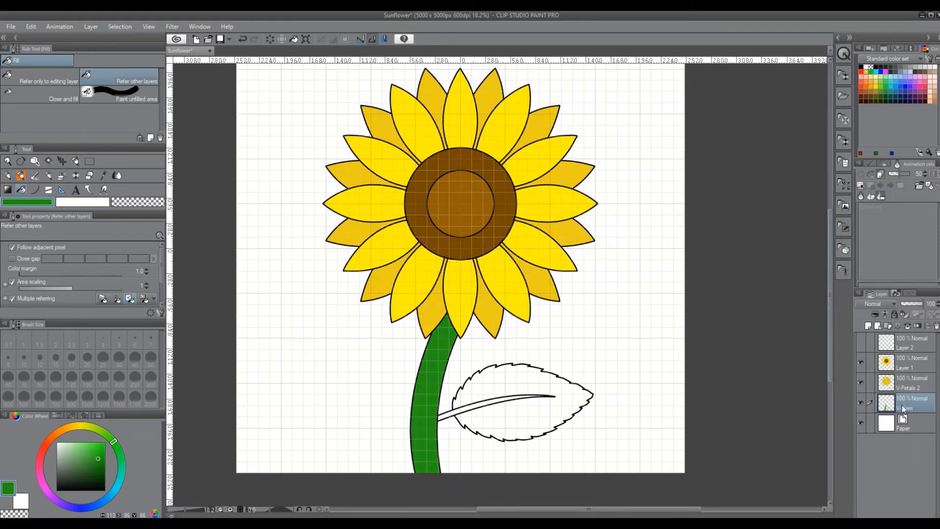
pyautogui.click(569, 396)
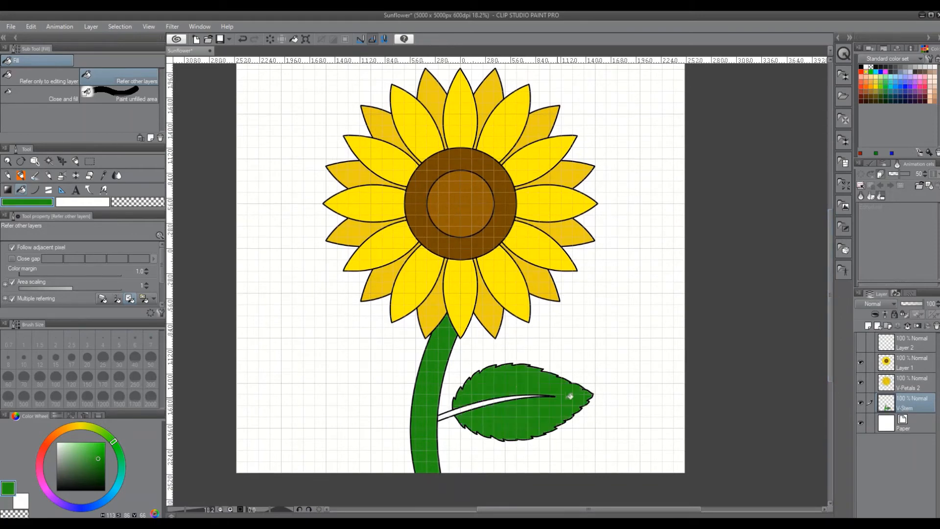
pyautogui.click(500, 398)
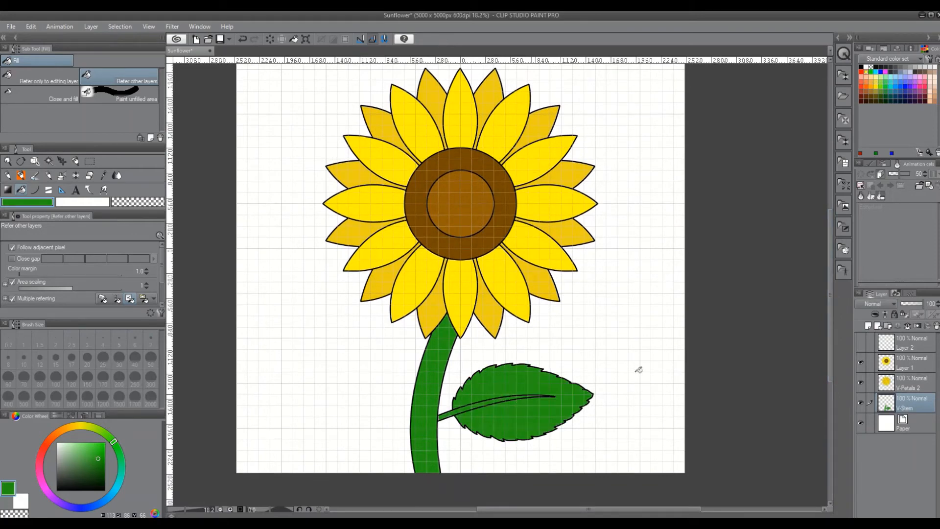
# - Try slightly different greens on the leaf blade and refill it with a brighter green than the stem
pyautogui.scroll(-3, 754, 284)
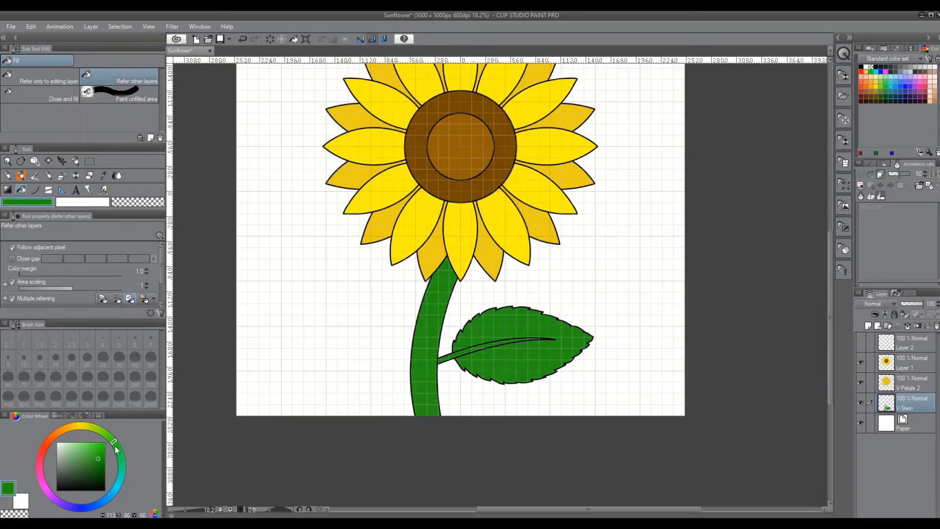
pyautogui.click(116, 445)
pyautogui.click(102, 450)
pyautogui.click(590, 334)
pyautogui.click(99, 457)
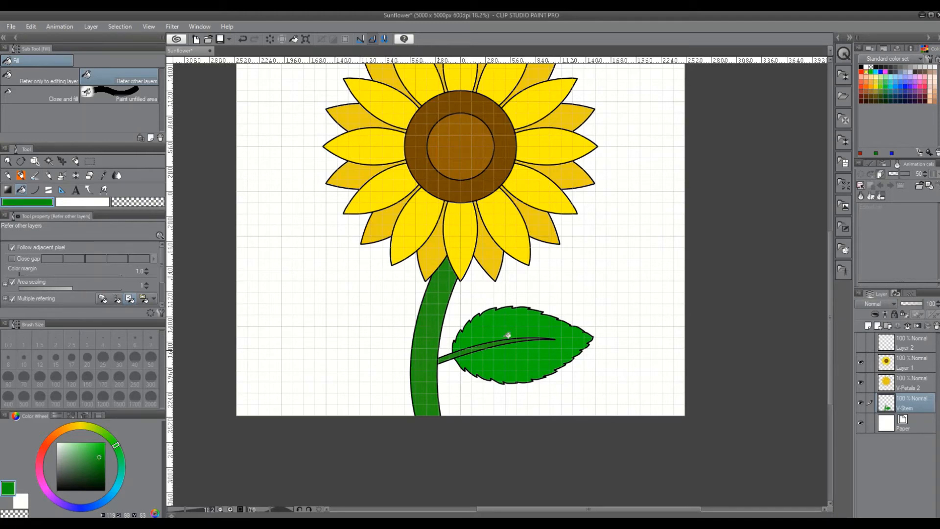
pyautogui.click(534, 325)
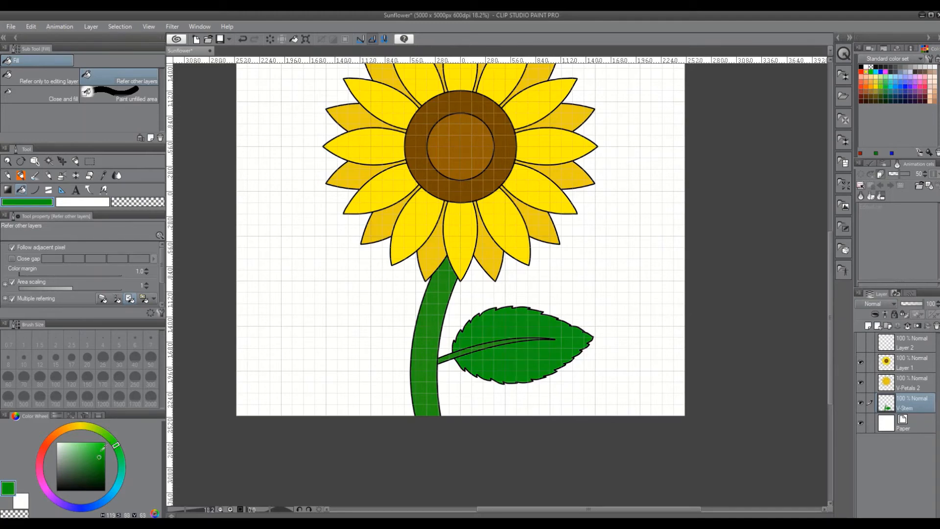
pyautogui.click(100, 452)
pyautogui.click(532, 326)
# - Add a new raster layer above Layer 2
pyautogui.scroll(-2, 475, 229)
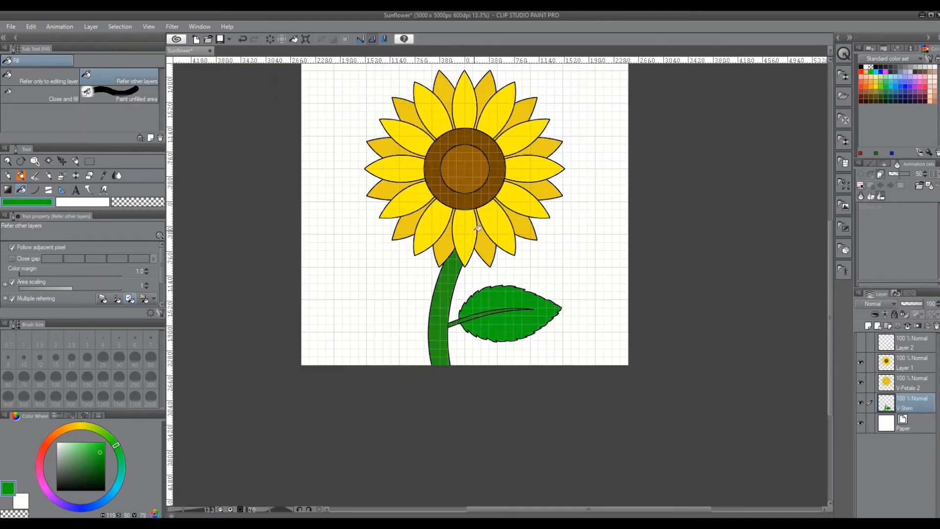
pyautogui.scroll(1, 587, 249)
pyautogui.scroll(-2, 587, 251)
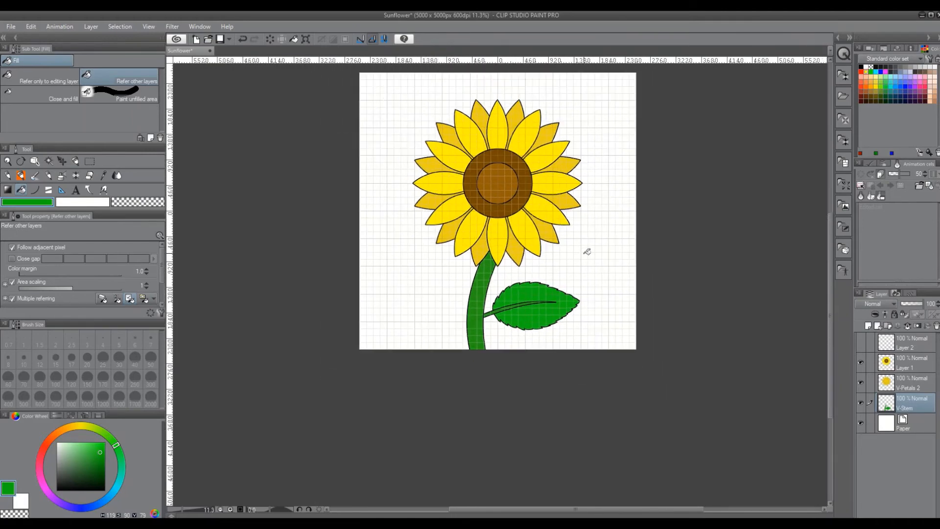
pyautogui.scroll(2, 523, 334)
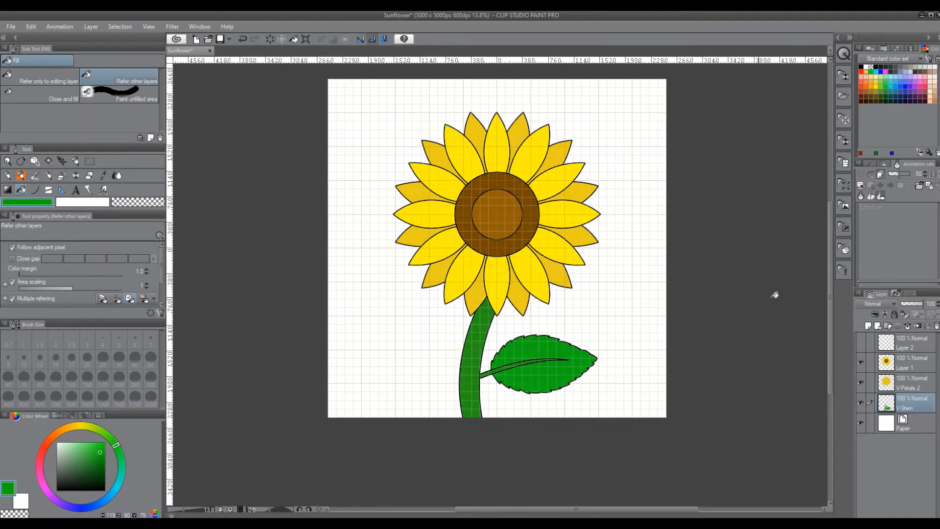
pyautogui.moveTo(830, 294); pyautogui.dragTo(834, 287)
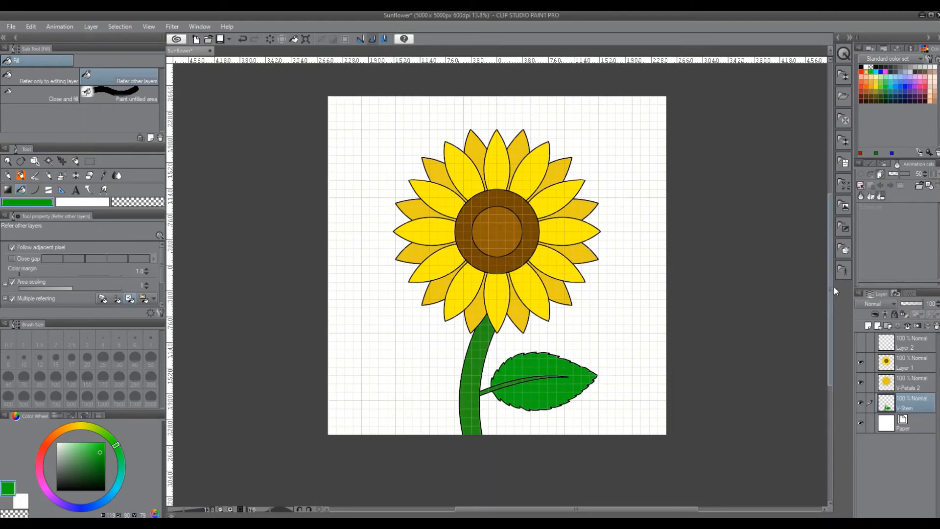
pyautogui.scroll(2, 668, 319)
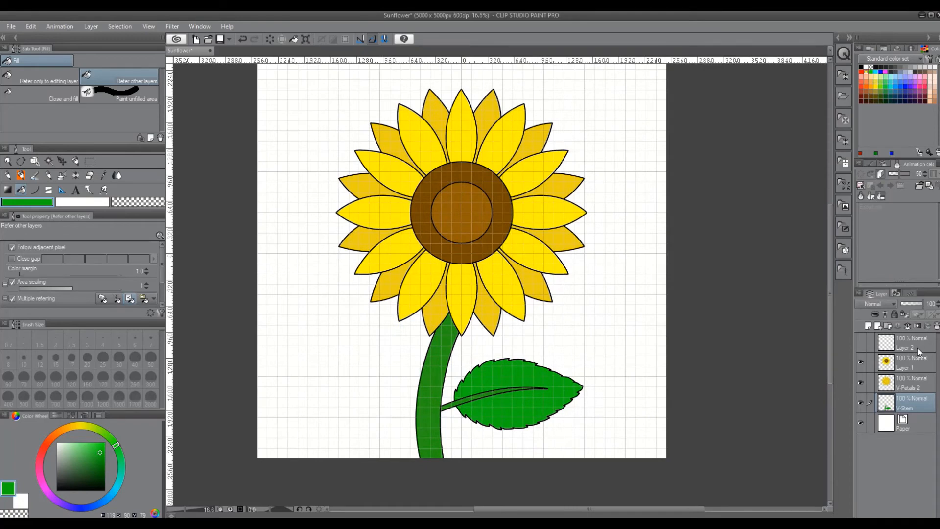
pyautogui.click(918, 348)
pyautogui.rightClick(916, 341)
pyautogui.click(874, 100)
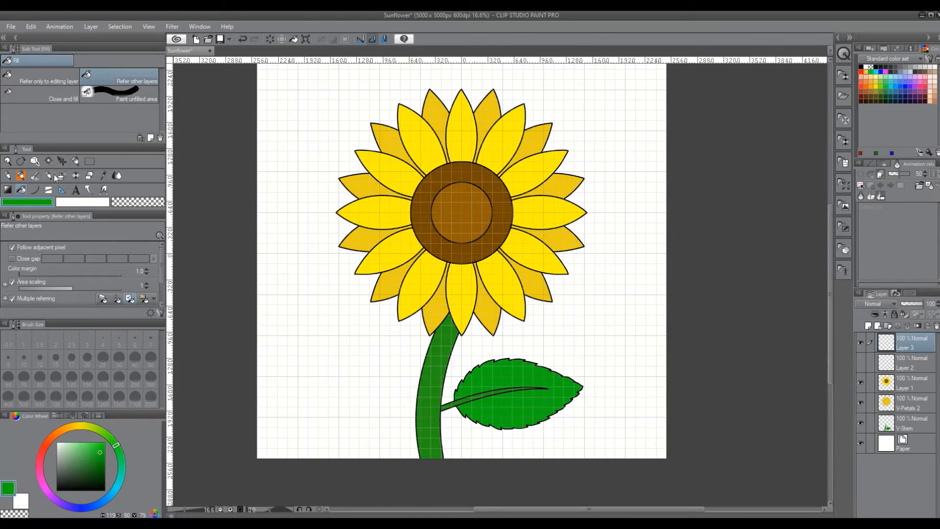
# - Sample the stem's green and draw fine side veins on the leaf with the Felt pen at size 15
pyautogui.click(102, 175)
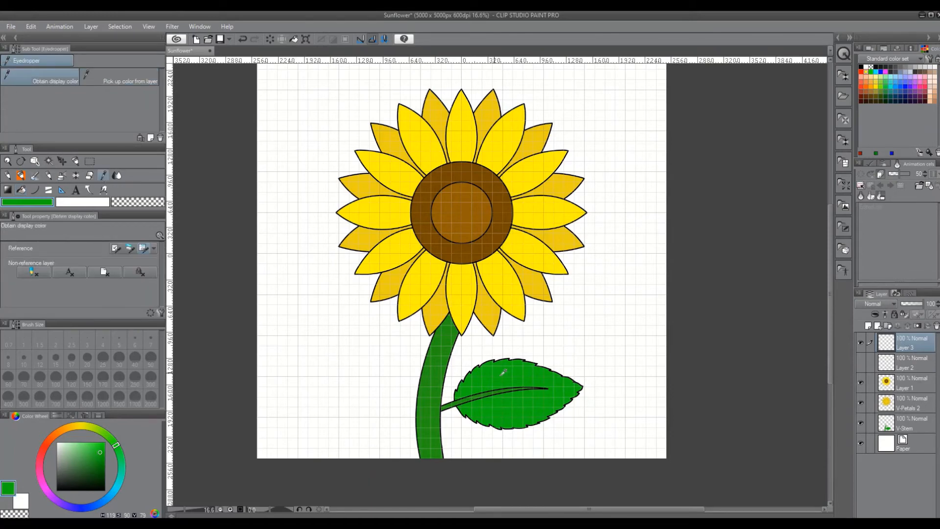
pyautogui.click(435, 370)
pyautogui.click(23, 175)
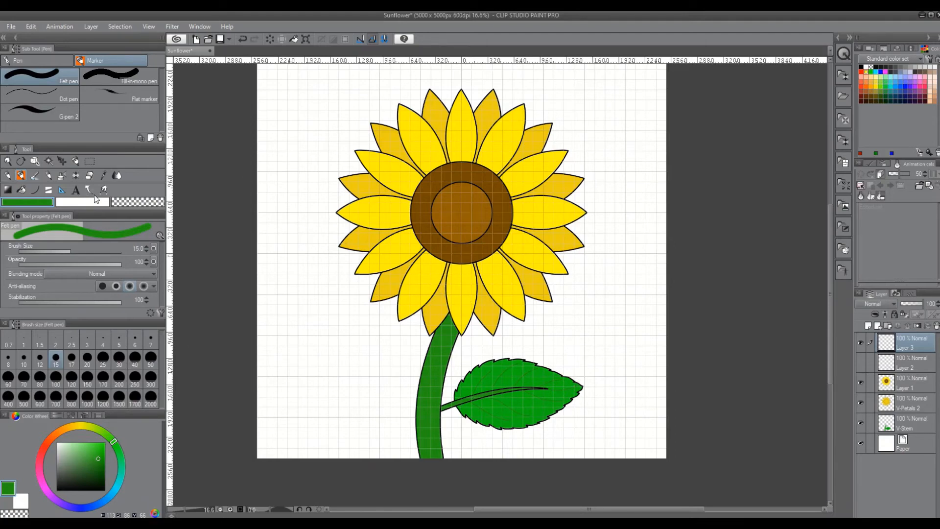
# - Sample the back petals' darker yellow and draw fine lines along the front petals with the Felt pen at size 15, undoing stray strokes
pyautogui.click(105, 177)
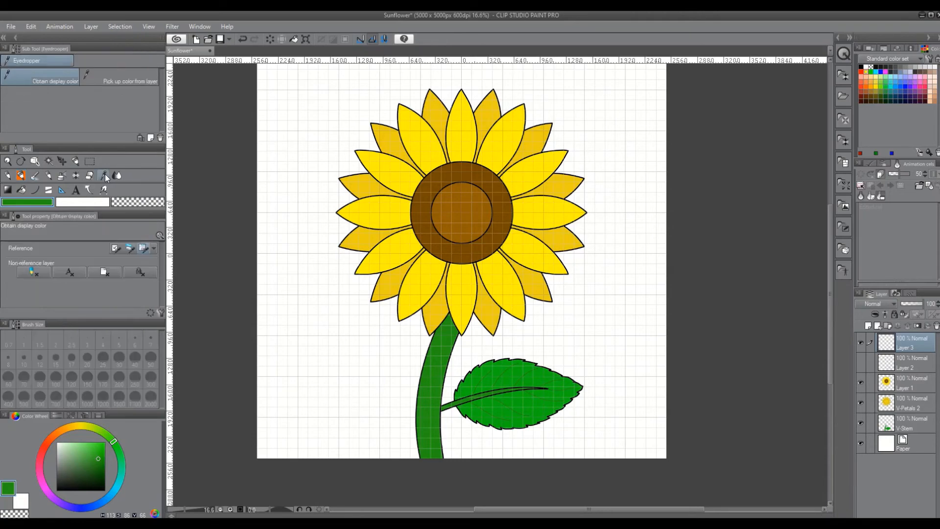
pyautogui.click(392, 135)
pyautogui.click(21, 176)
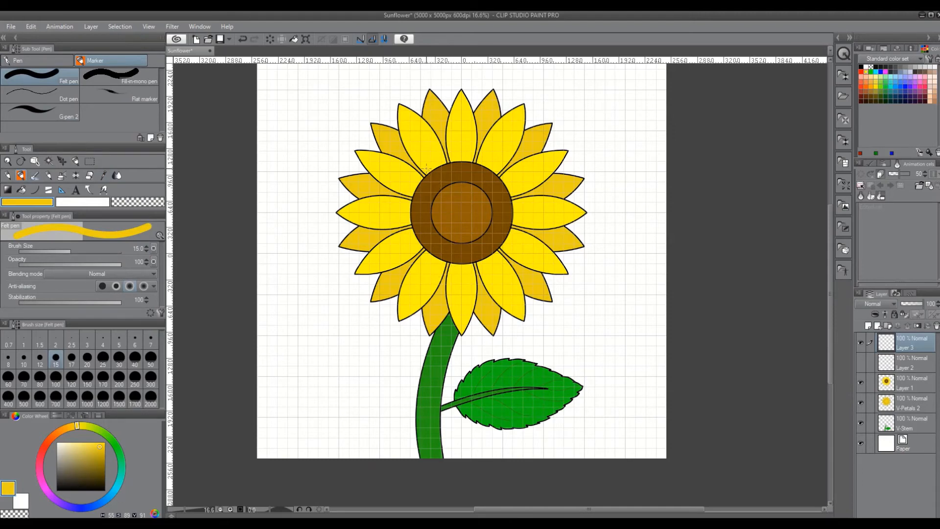
pyautogui.moveTo(416, 155); pyautogui.dragTo(407, 137)
pyautogui.hotkey('ctrl', 'z')
pyautogui.moveTo(487, 270)
pyautogui.mouseDown()
pyautogui.moveTo(502, 290)
pyautogui.moveTo(501, 264)
pyautogui.mouseUp()
pyautogui.hotkey('ctrl', 'z')
pyautogui.moveTo(384, 214); pyautogui.dragTo(374, 214)
# - Make Layer 1 active and auto-select the inner circle of the flower's centre, referring to other layers
pyautogui.click(49, 161)
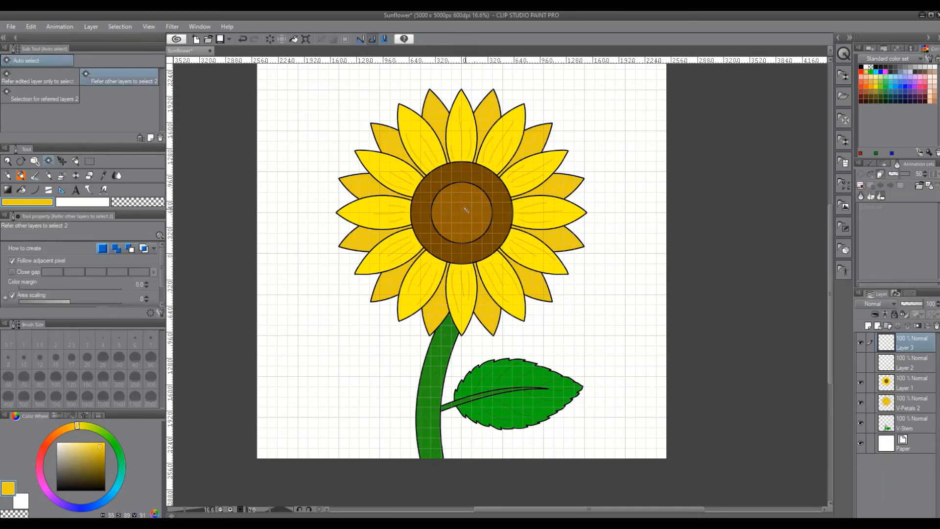
pyautogui.click(915, 407)
pyautogui.click(924, 390)
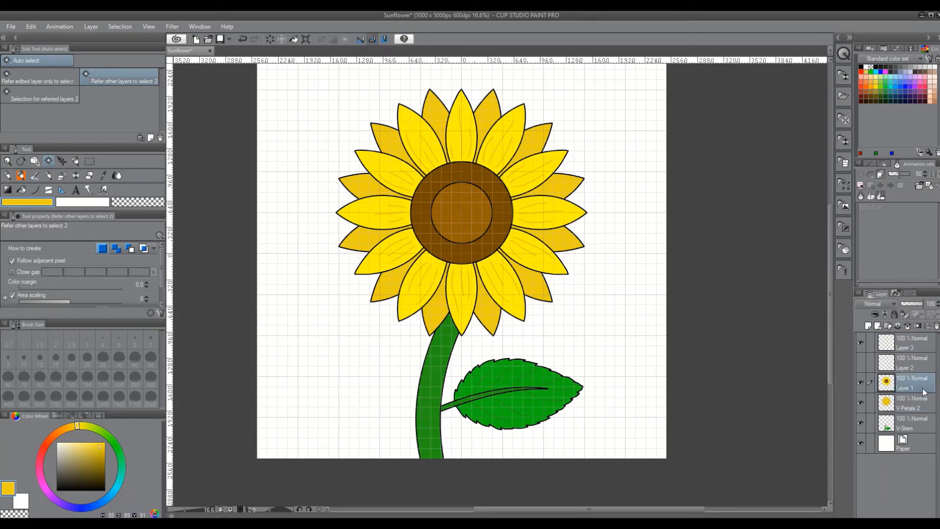
pyautogui.click(477, 214)
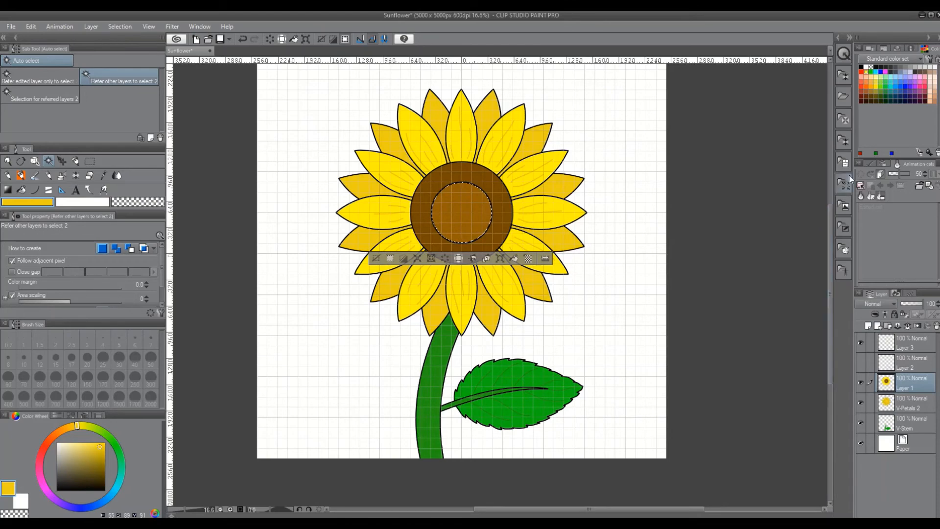
# - Place the Offhand rectangle pattern material in the selected inner circle and enlarge its tile to several times its size
pyautogui.click(850, 37)
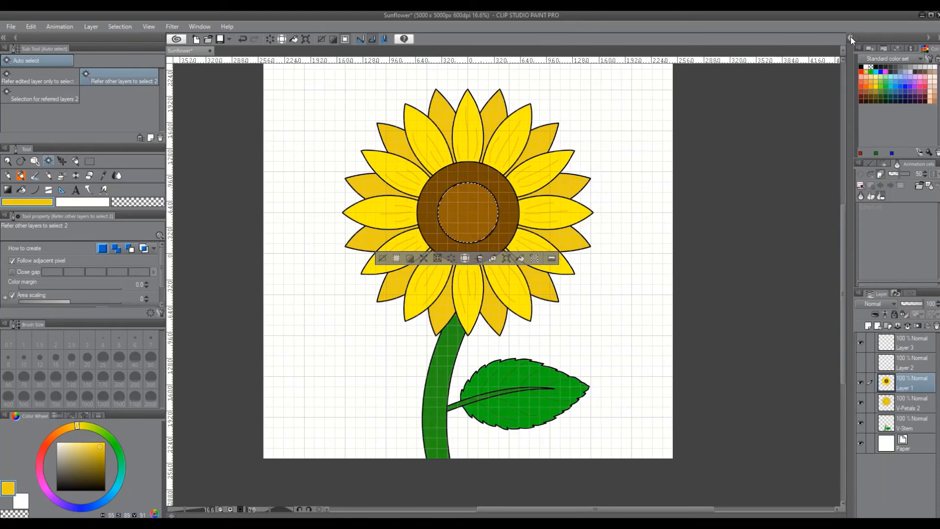
pyautogui.click(850, 37)
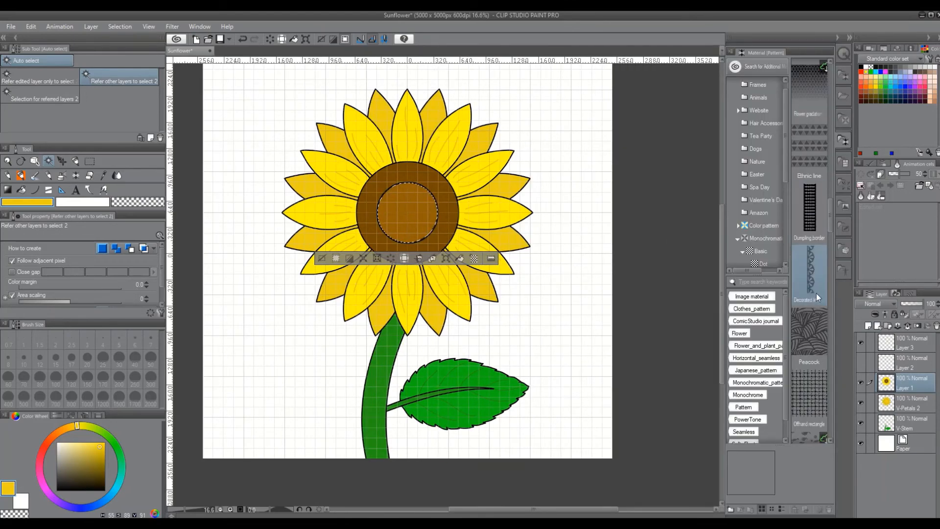
pyautogui.moveTo(829, 216); pyautogui.dragTo(407, 219)
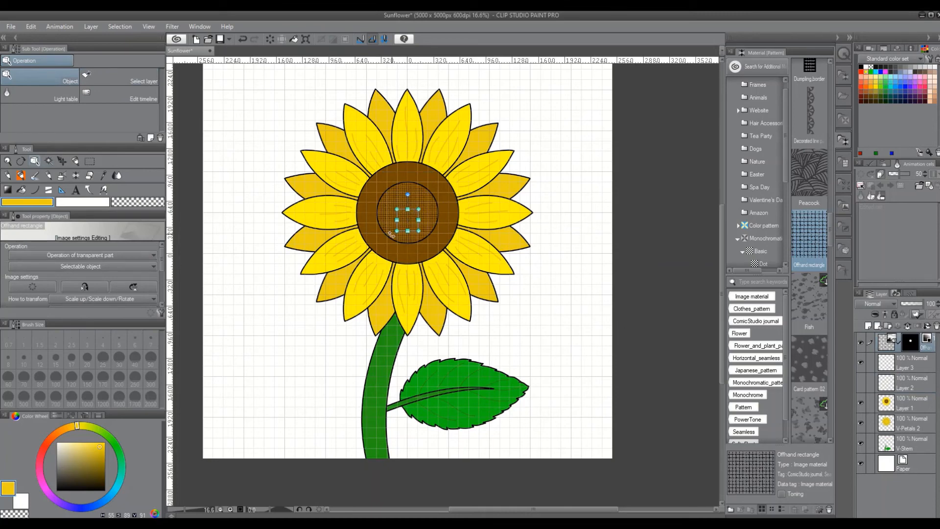
pyautogui.moveTo(419, 206); pyautogui.dragTo(495, 156)
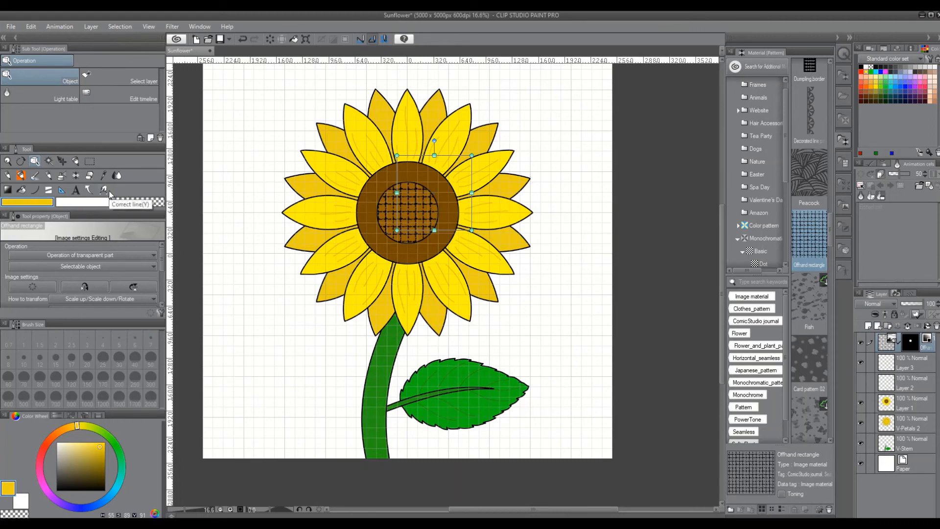
# - Make Layer 1 active and auto-select the dark brown outer ring of the flower's centre, referring to other layers
pyautogui.click(913, 404)
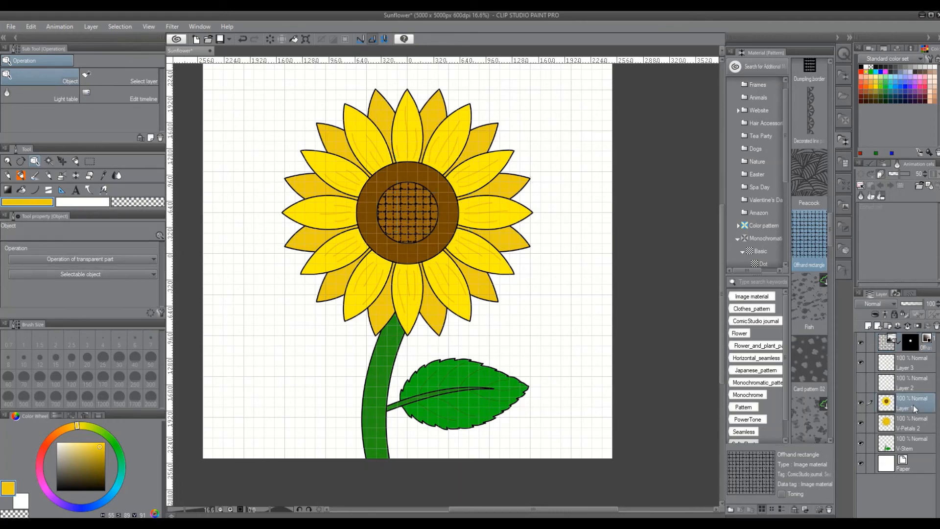
pyautogui.click(49, 161)
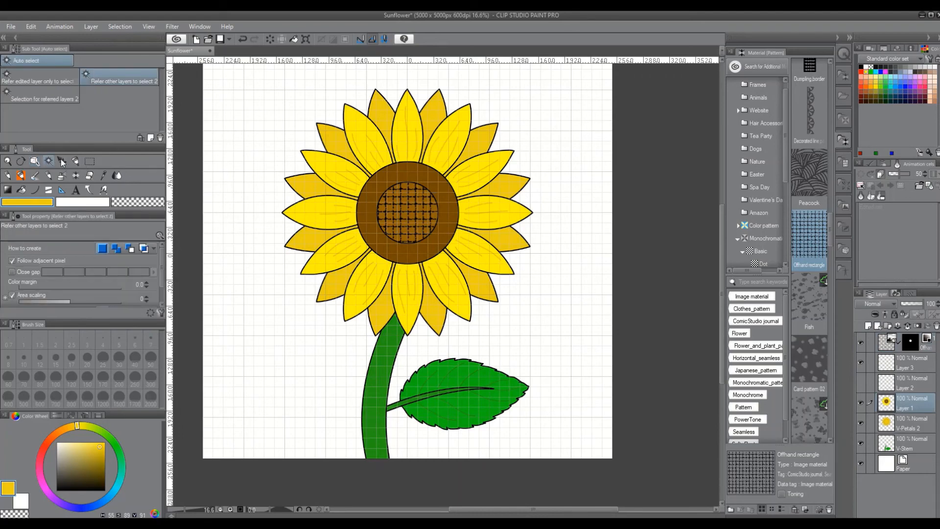
pyautogui.click(419, 171)
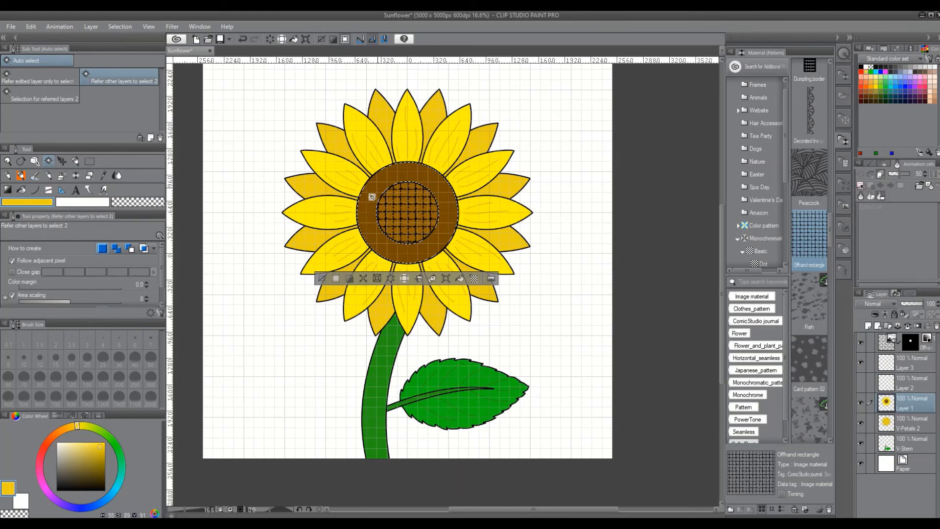
pyautogui.click(20, 175)
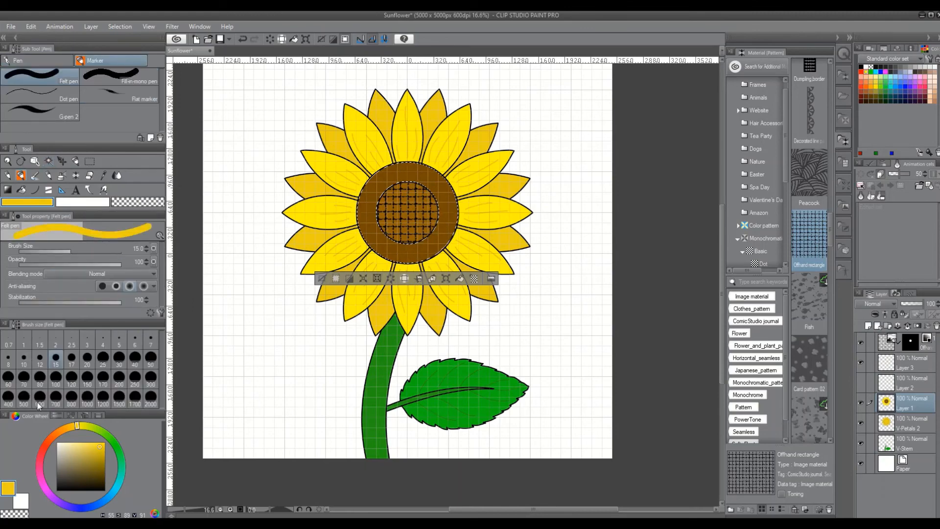
pyautogui.click(65, 487)
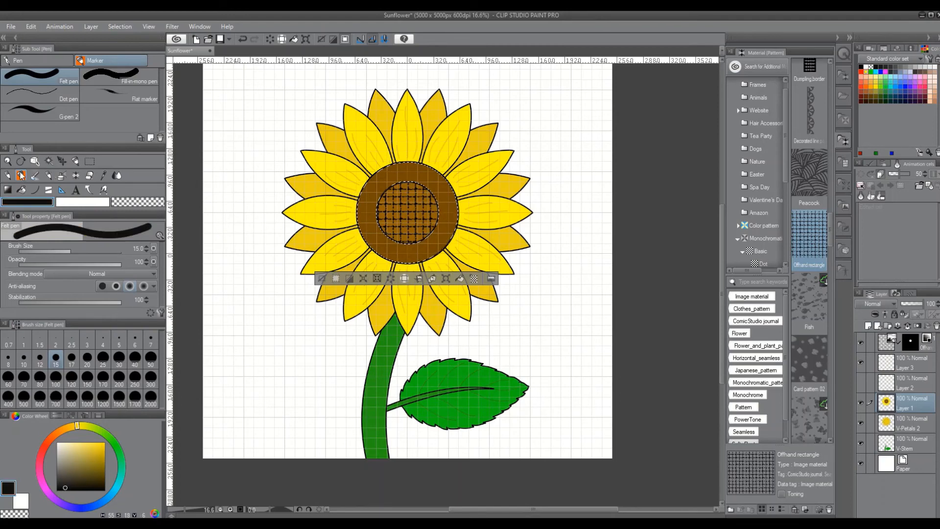
pyautogui.click(23, 357)
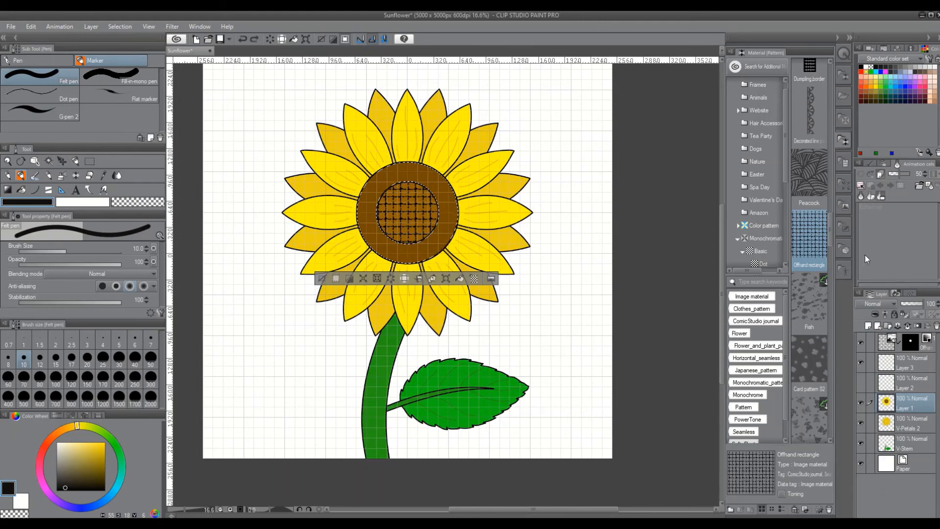
# - Place the 25.0line 15% dot tone from the Basic monochromatic materials in the selected outer ring of the centre
pyautogui.moveTo(829, 231); pyautogui.dragTo(806, 320)
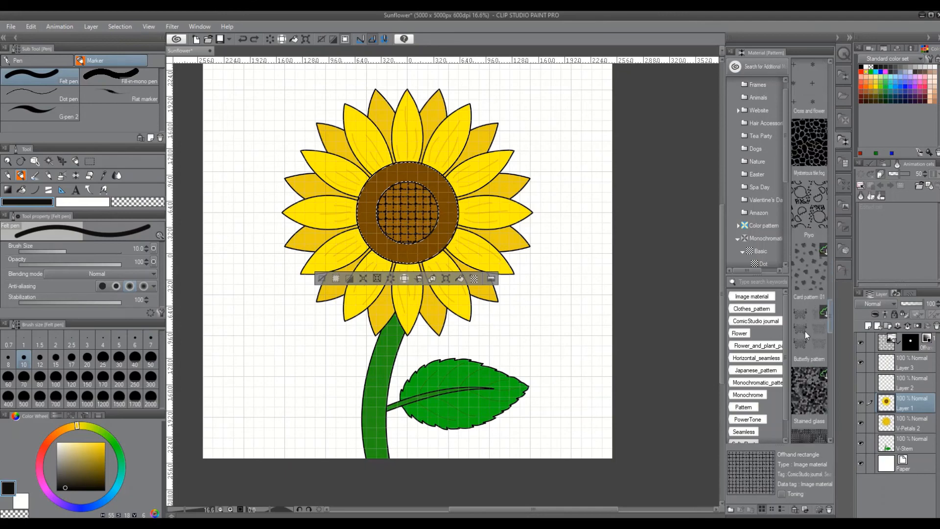
pyautogui.scroll(10, 804, 331)
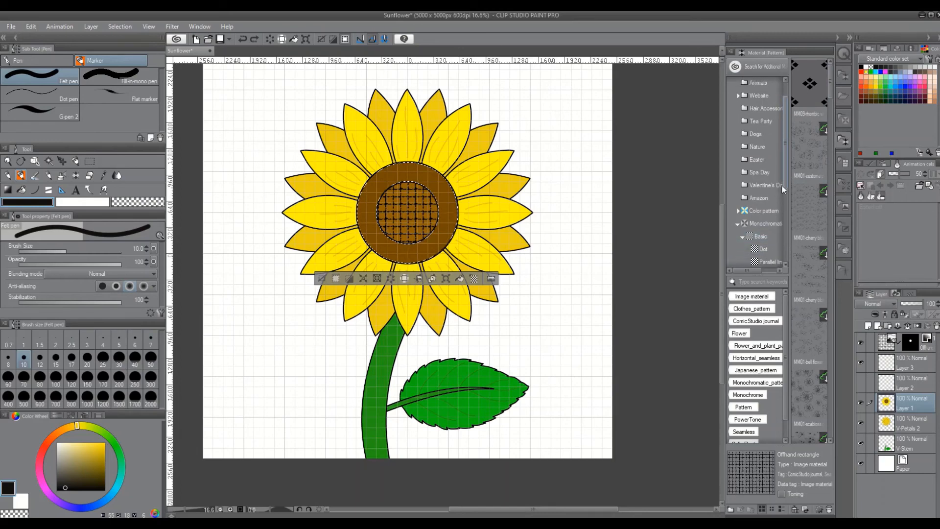
pyautogui.scroll(-3, 782, 186)
pyautogui.click(765, 201)
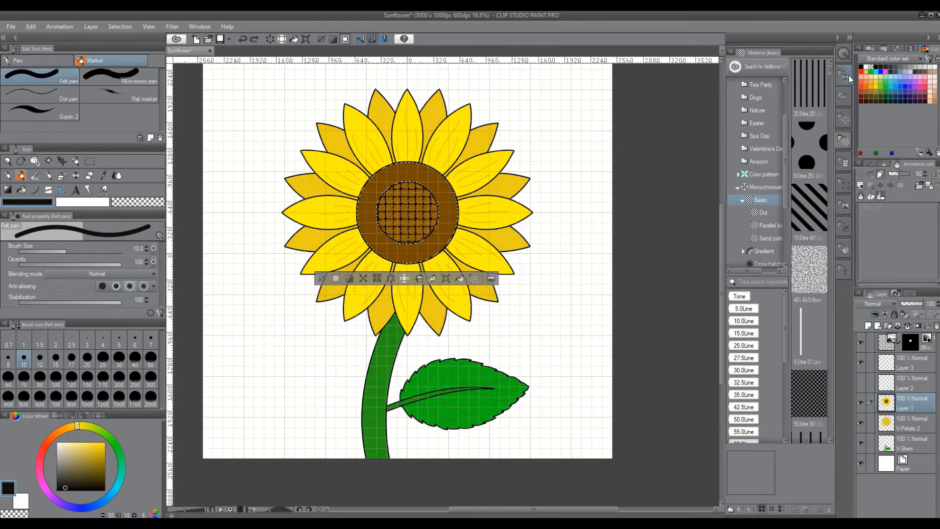
pyautogui.scroll(-5, 827, 78)
pyautogui.scroll(-2, 813, 123)
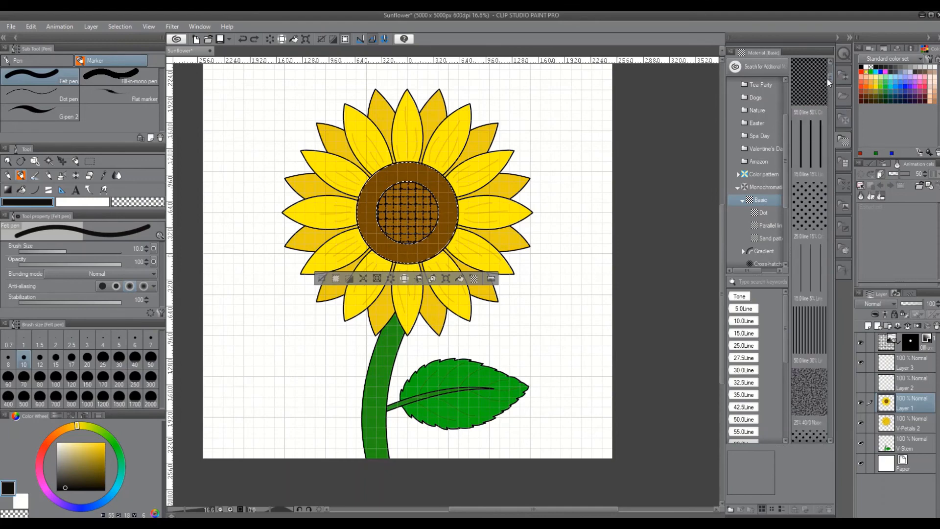
pyautogui.click(807, 156)
pyautogui.moveTo(807, 155); pyautogui.dragTo(452, 217)
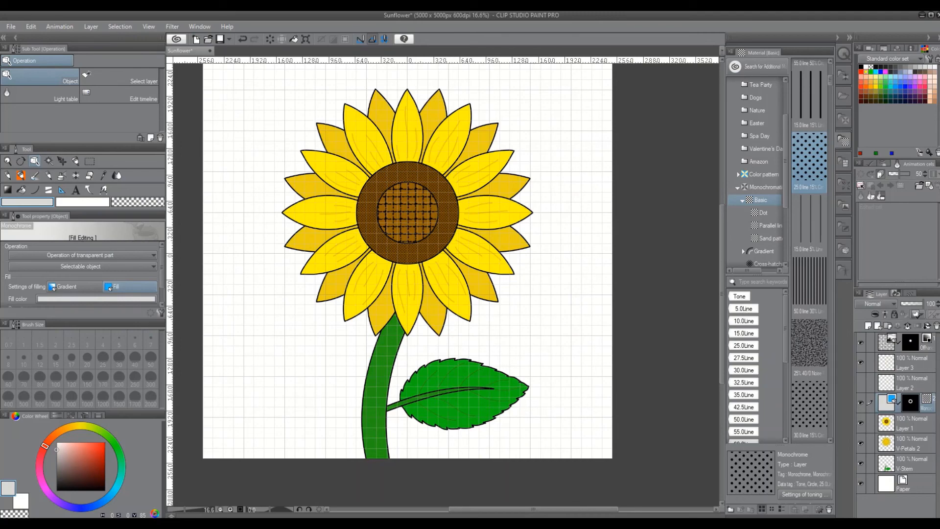
# - Merge the Offhand rectangle pattern layer into Layer 3 and delete the hidden Layer 2
pyautogui.click(934, 343)
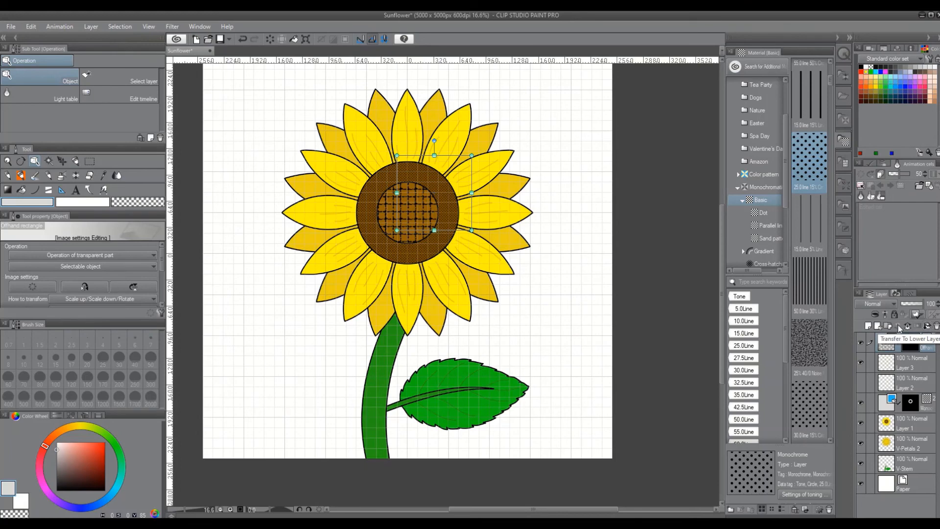
pyautogui.click(907, 326)
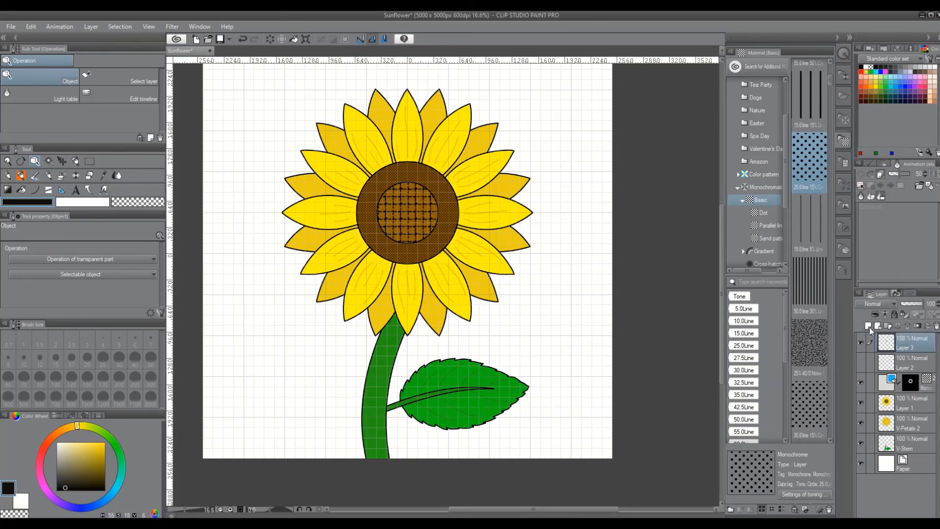
pyautogui.click(918, 361)
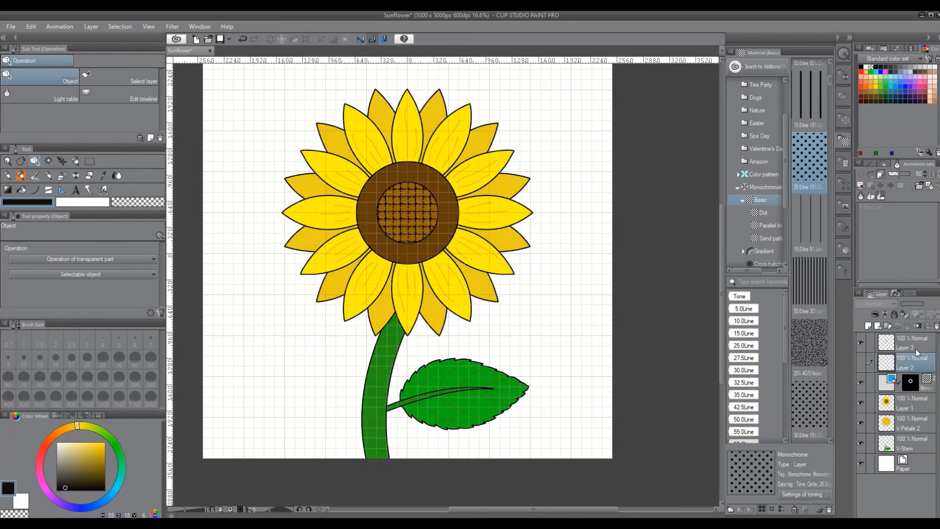
pyautogui.click(917, 344)
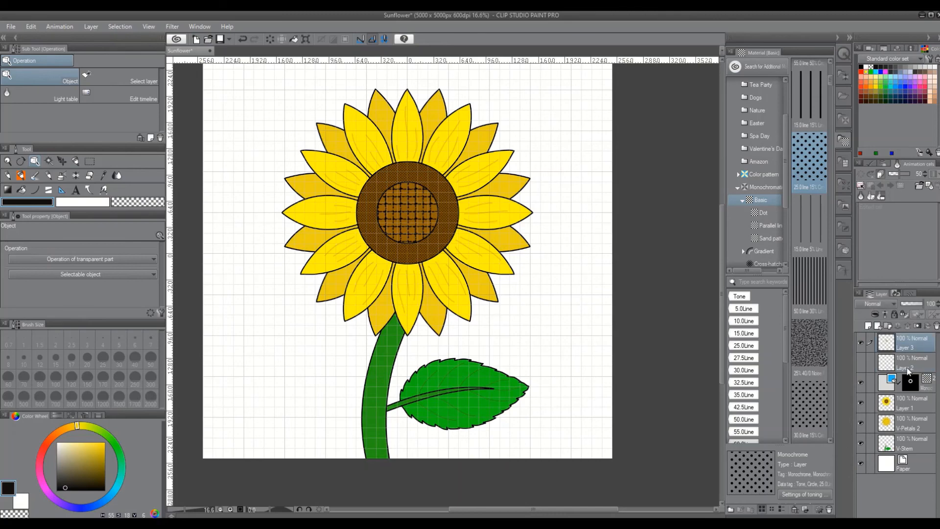
pyautogui.click(909, 363)
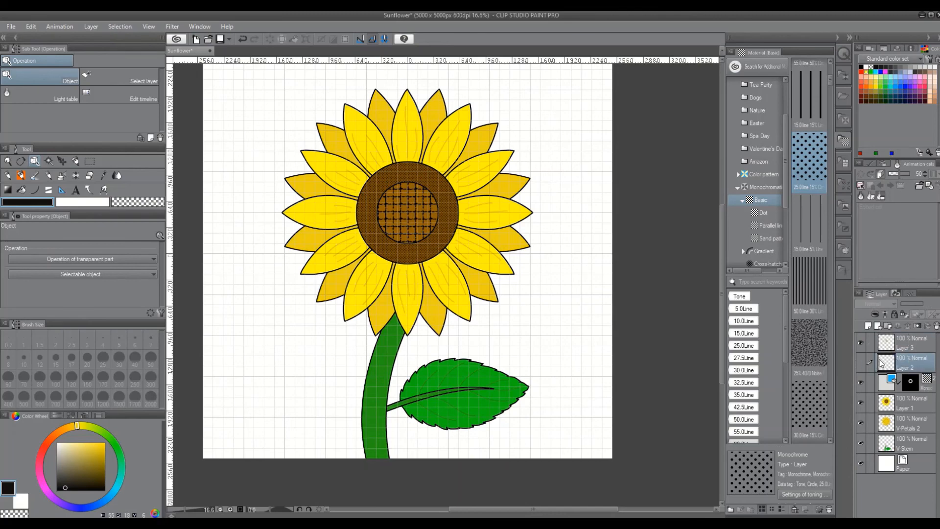
pyautogui.click(937, 326)
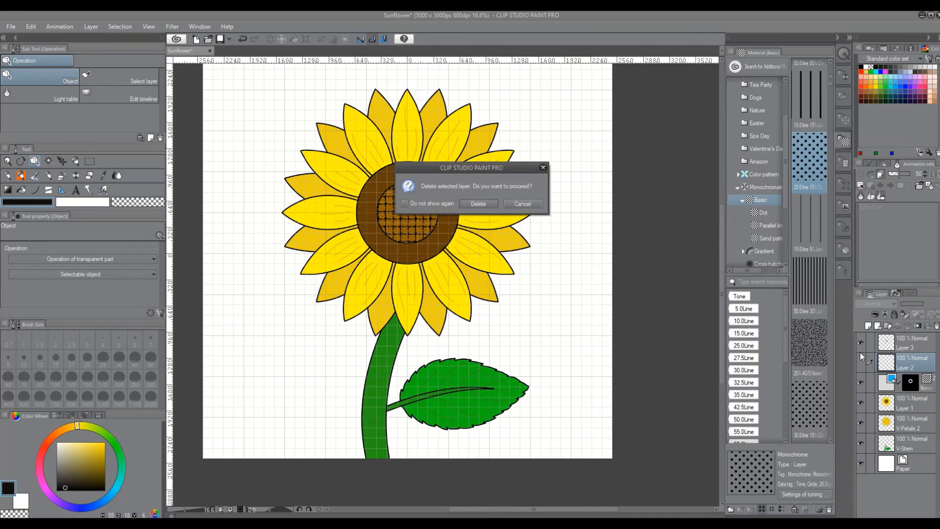
pyautogui.click(478, 204)
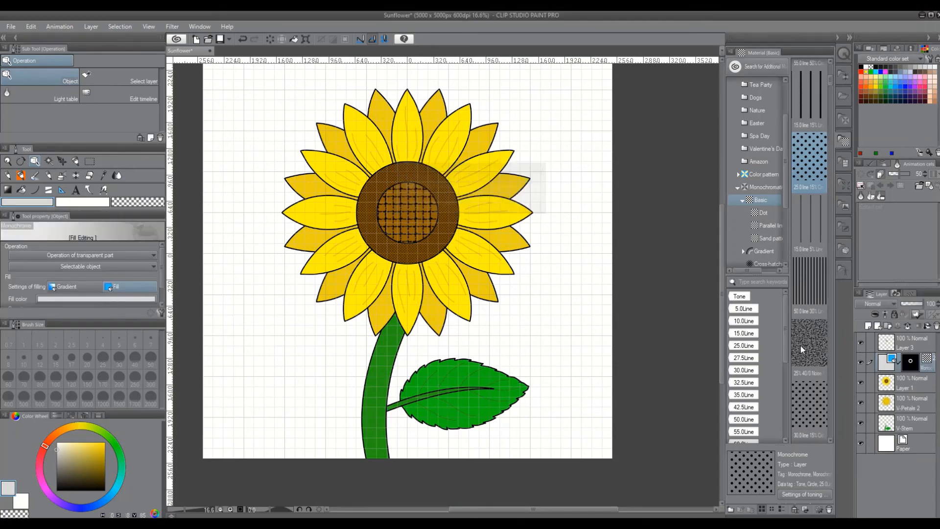
# - Merge Layer 3 down through the dot tone, applying its mask, until all the sunflower layers are combined into V-Stem
pyautogui.click(908, 327)
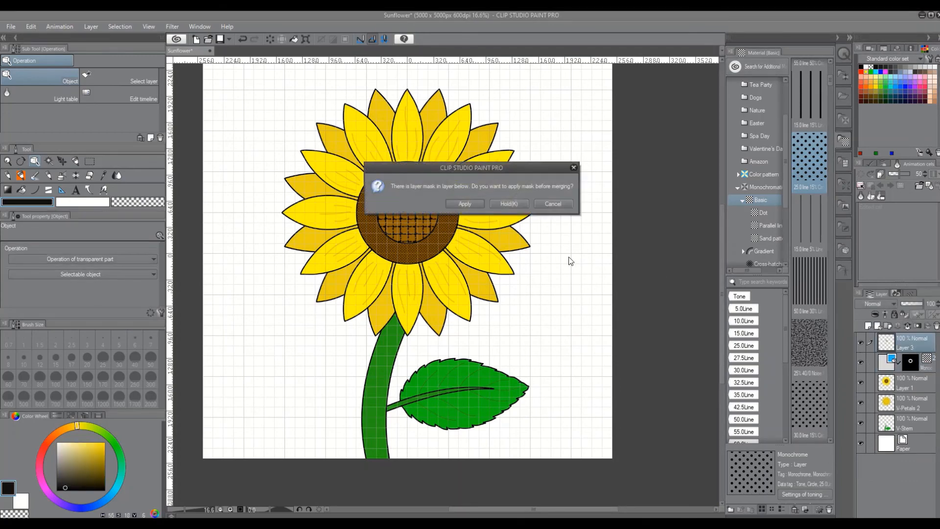
pyautogui.click(477, 204)
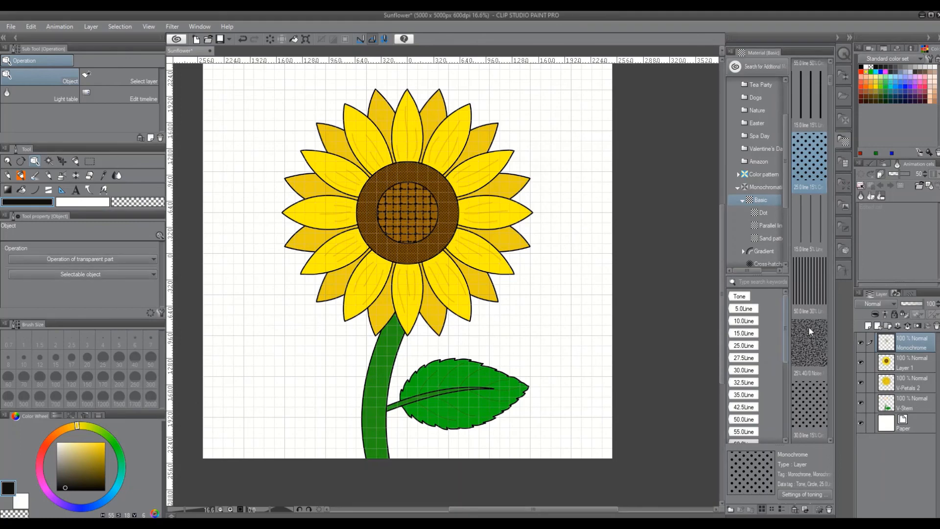
pyautogui.click(908, 327)
pyautogui.click(908, 327)
pyautogui.click(908, 327)
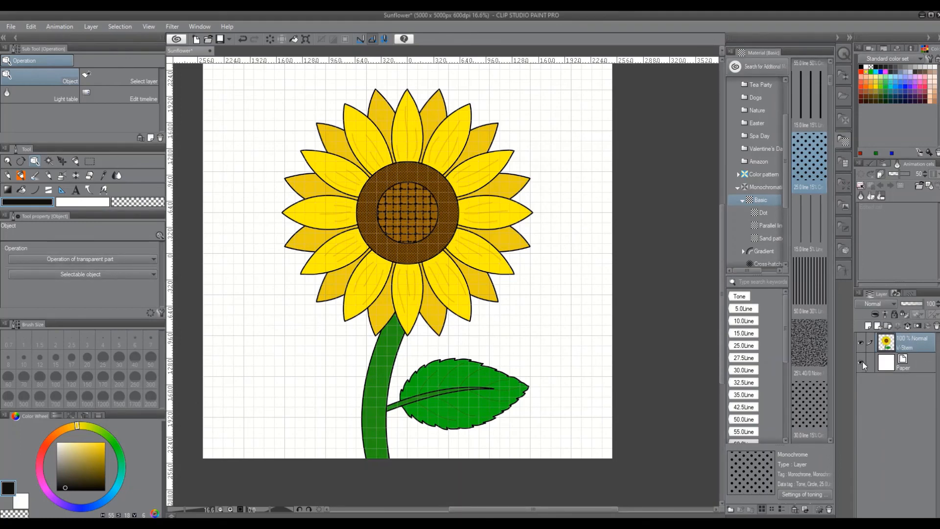
# - Hide the merged sunflower layer and set the main drawing colour to a teal blue
pyautogui.click(861, 344)
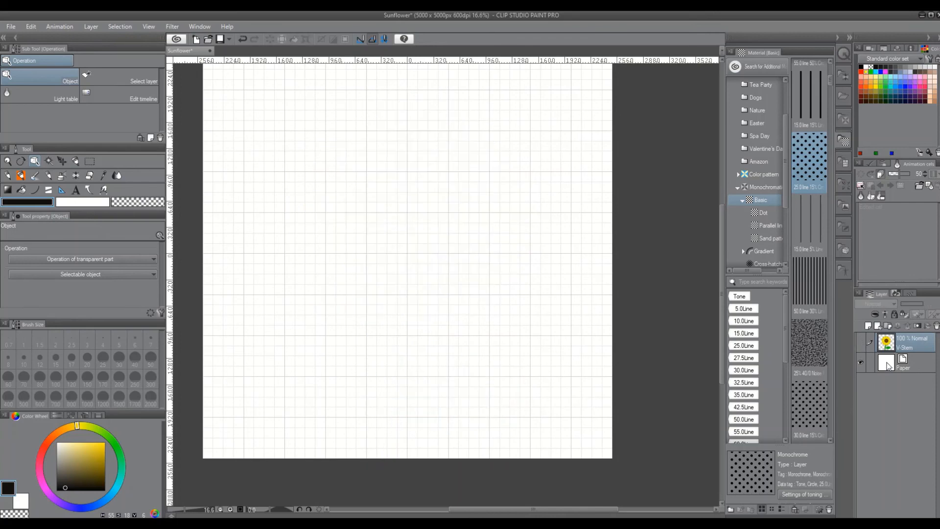
pyautogui.click(22, 191)
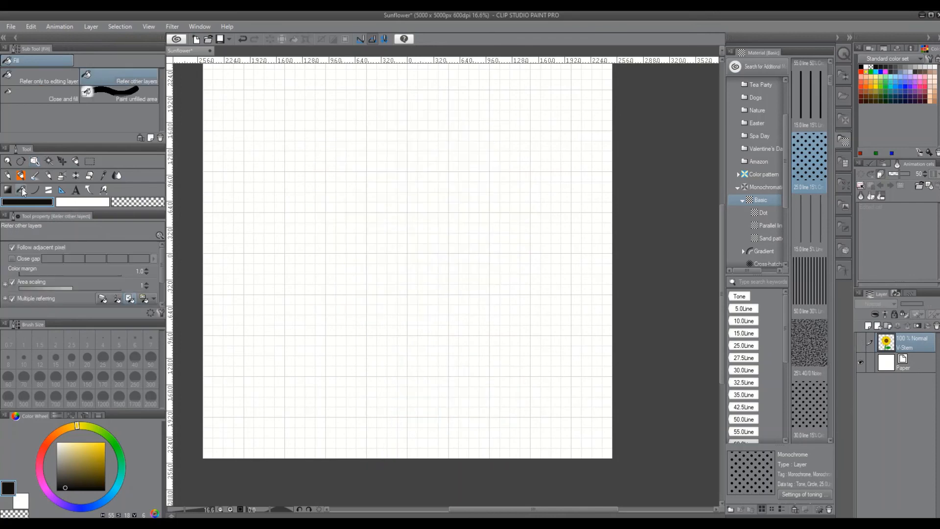
pyautogui.click(123, 480)
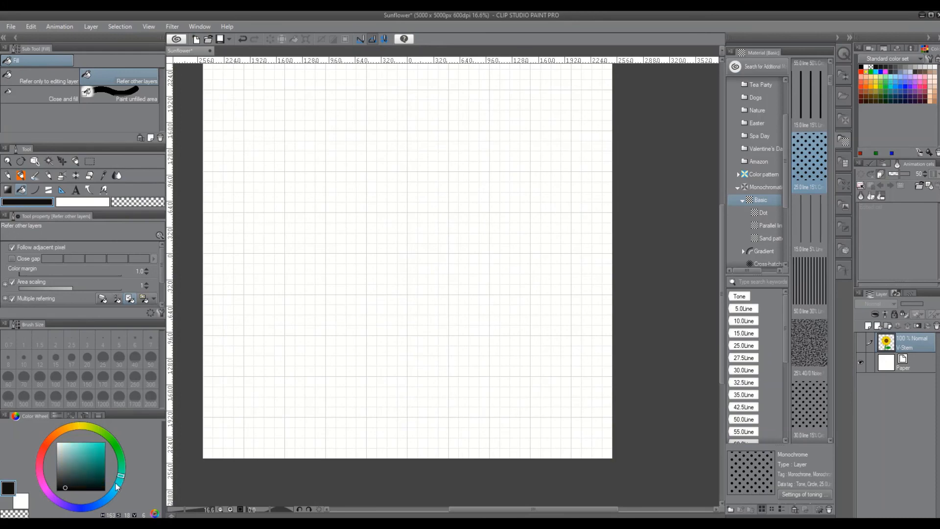
pyautogui.click(117, 483)
pyautogui.click(95, 449)
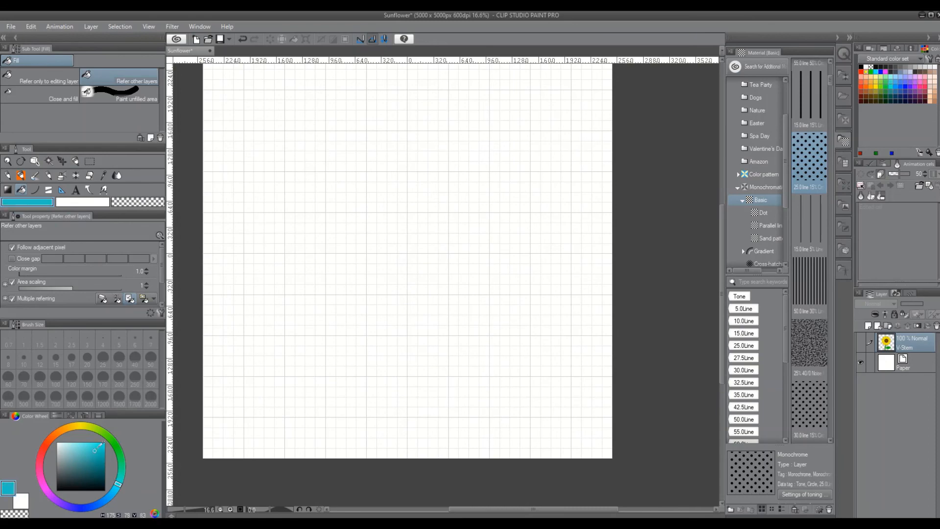
# - Activate the white sub colour with a light blue hue and add a gradient layer above Paper fading from teal to white
pyautogui.click(72, 199)
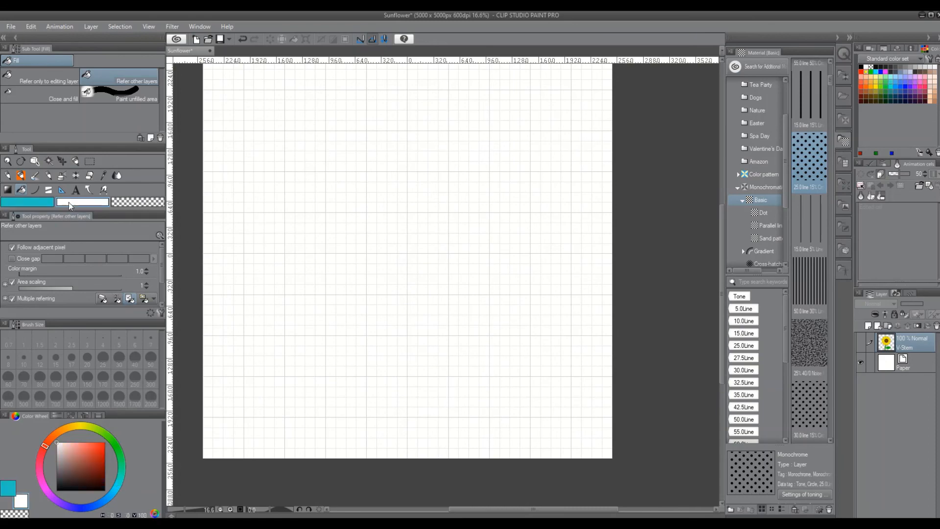
pyautogui.click(91, 505)
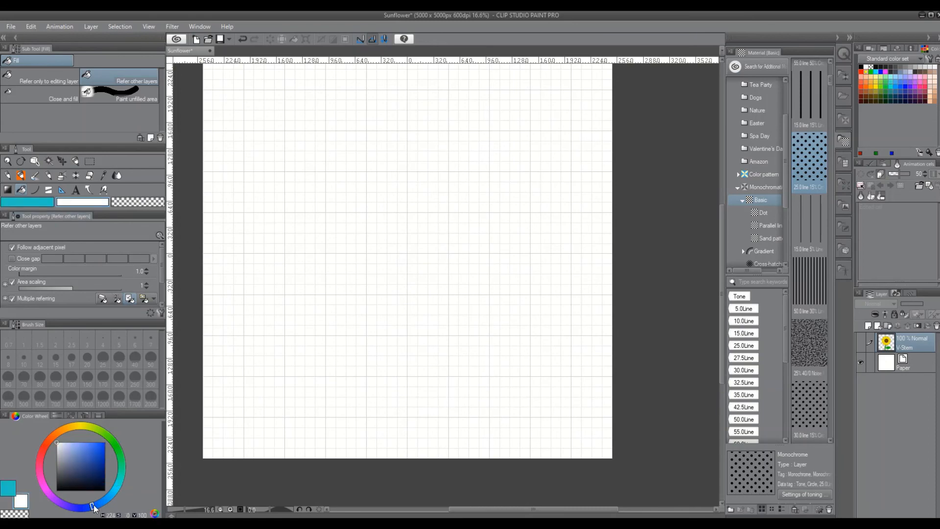
pyautogui.click(100, 504)
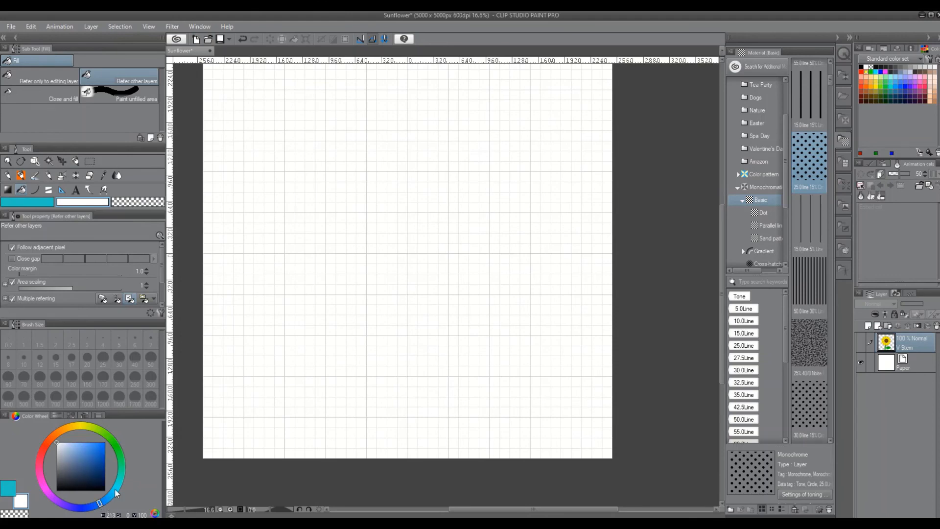
pyautogui.click(116, 491)
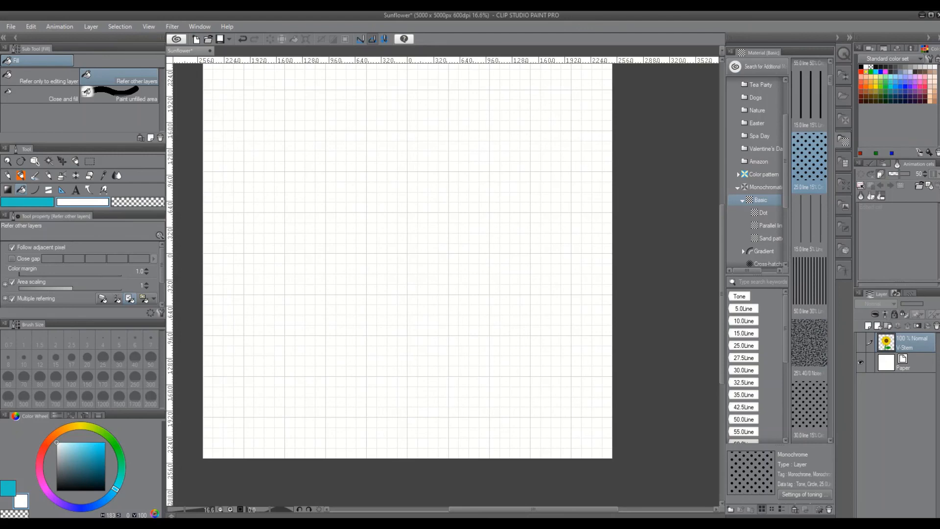
pyautogui.rightClick(915, 361)
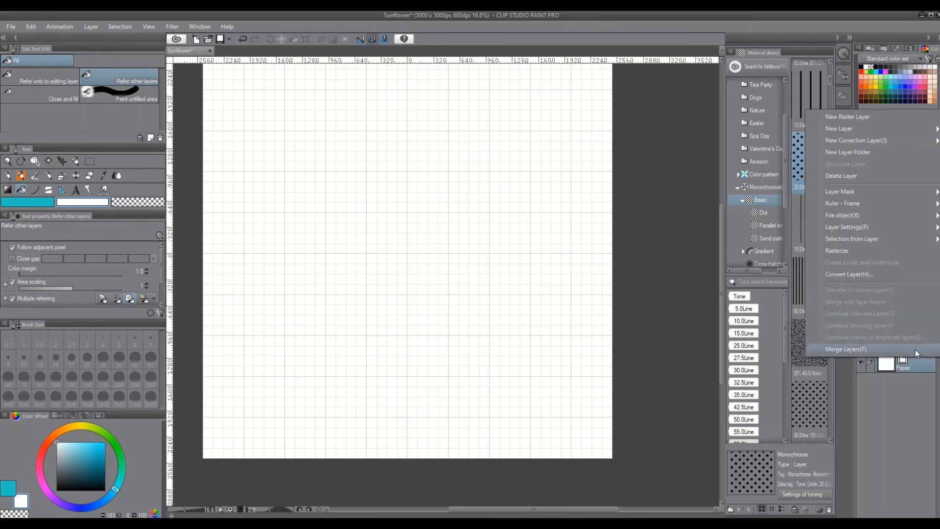
pyautogui.moveTo(900, 129)
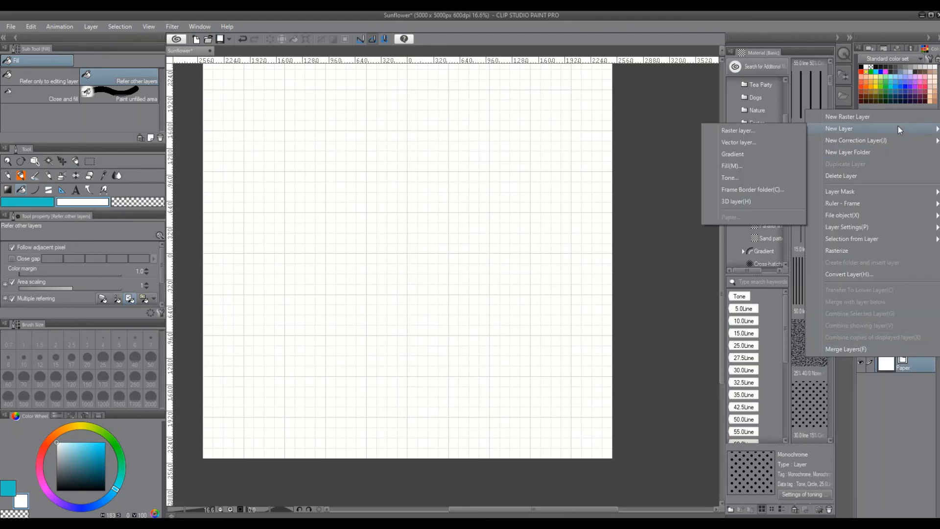
pyautogui.click(737, 156)
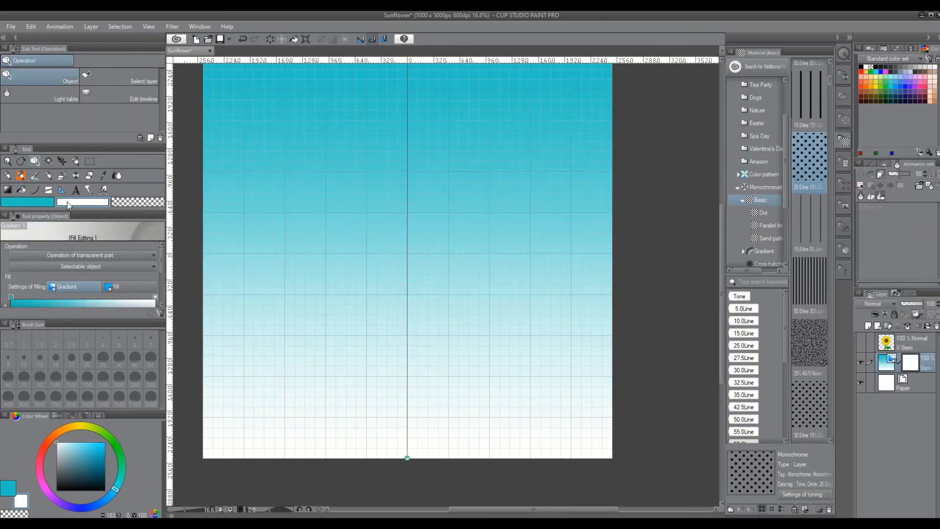
pyautogui.click(72, 416)
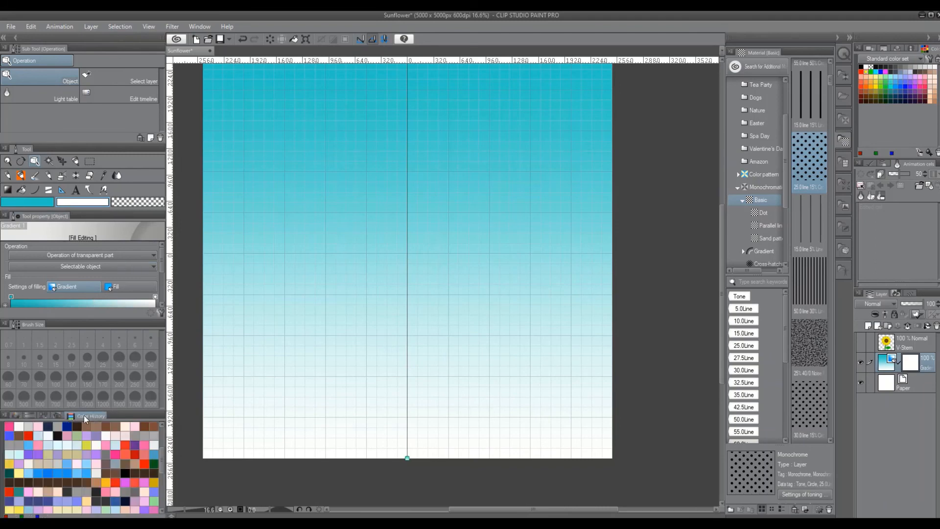
pyautogui.click(57, 416)
pyautogui.click(43, 417)
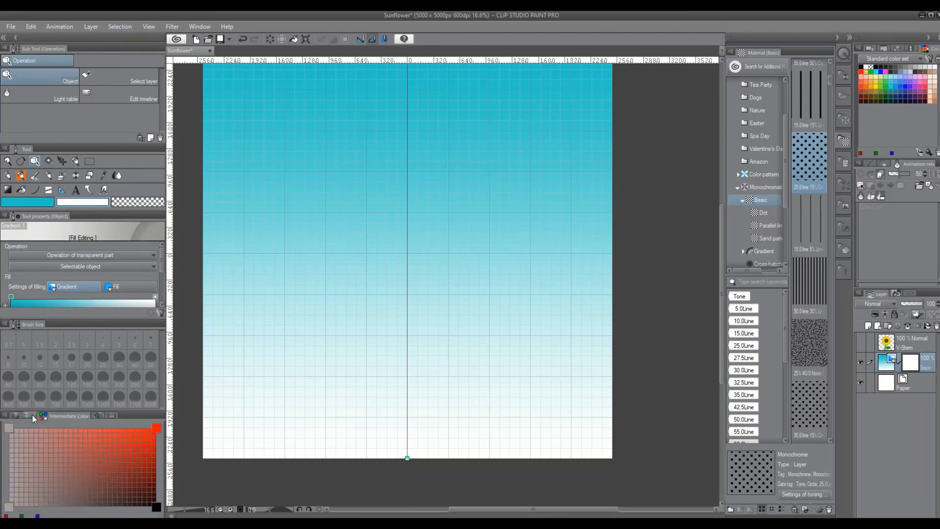
pyautogui.click(29, 416)
pyautogui.click(16, 416)
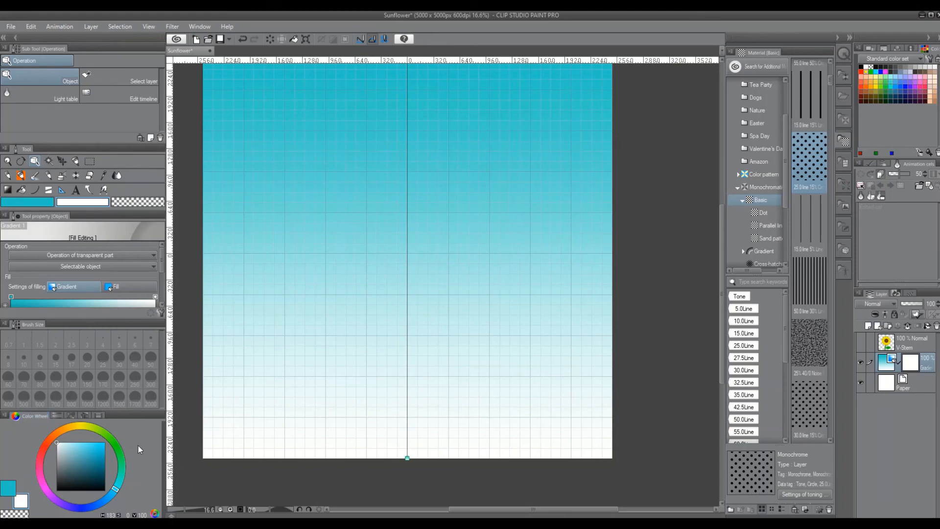
# - Recolour the background gradient by changing its white end to green and its teal end to a brighter sky blue
pyautogui.click(98, 442)
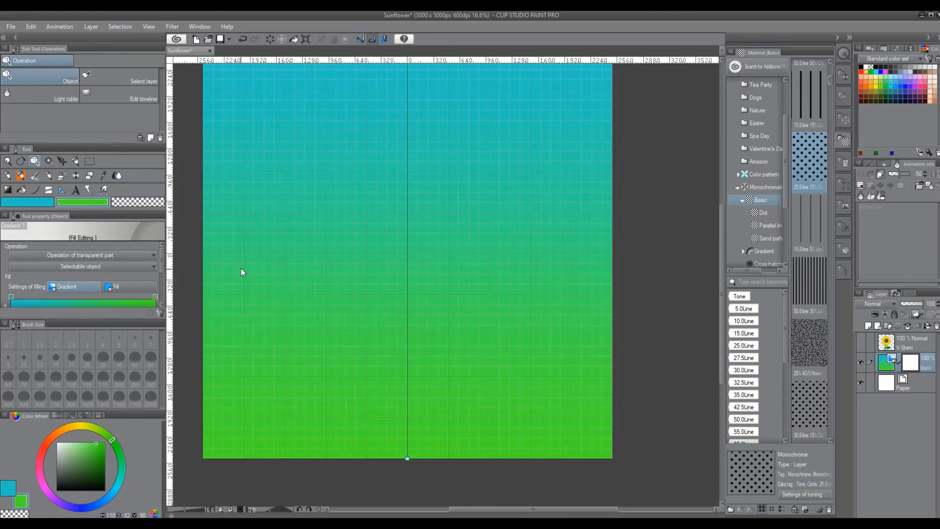
pyautogui.click(30, 202)
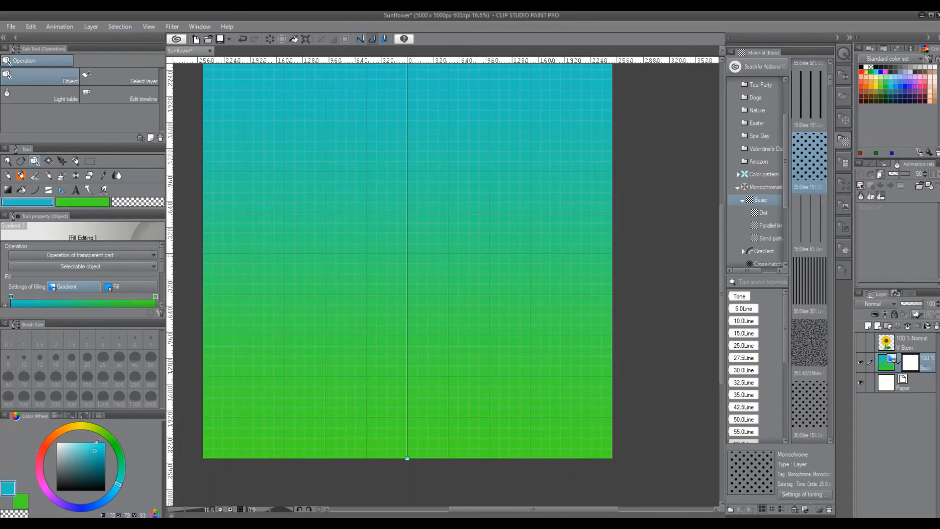
pyautogui.click(96, 443)
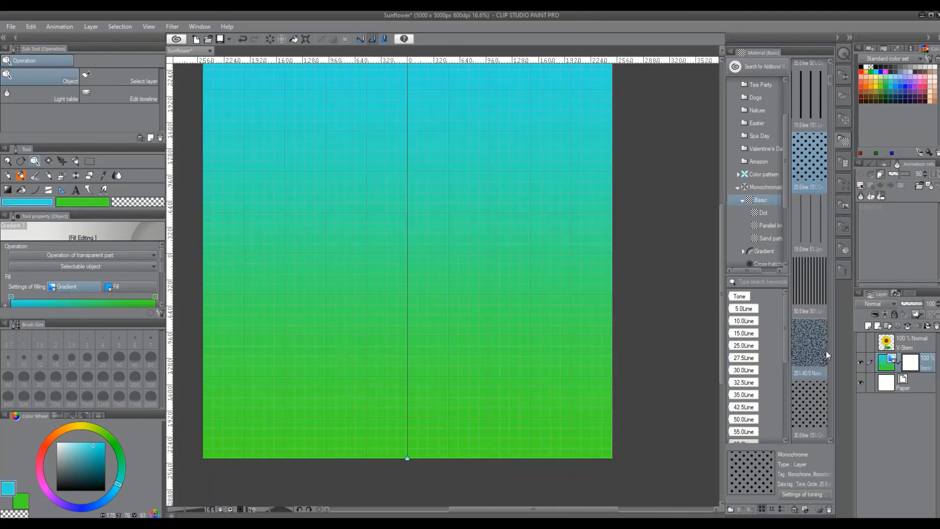
# - Make the merged sunflower layer V-Stem visible above the gradient background
pyautogui.click(868, 342)
pyautogui.click(869, 343)
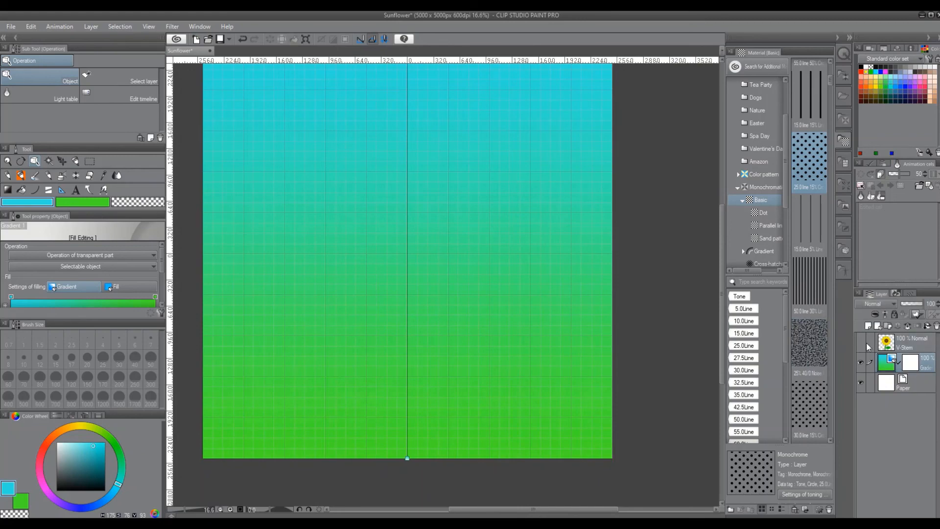
pyautogui.click(861, 343)
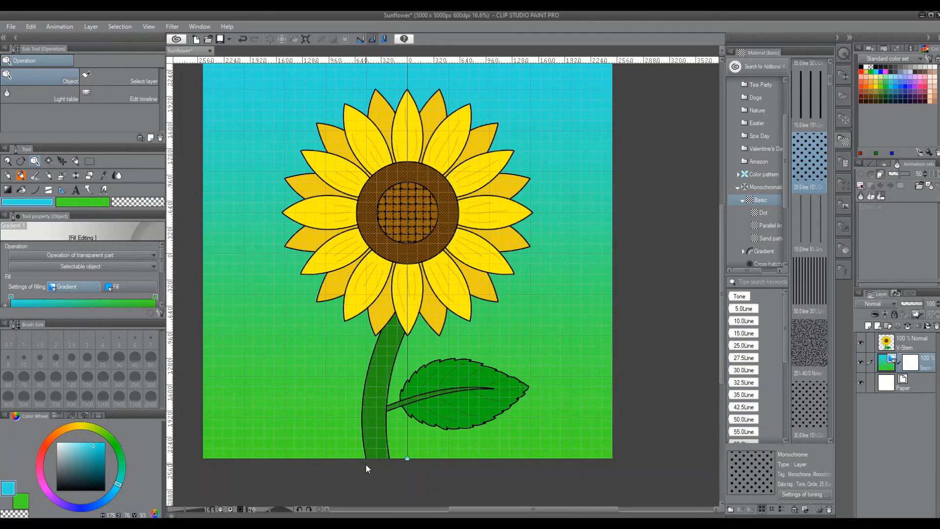
# - Shift the gradient line down so it starts in the flower's upper petals and ends below the canvas
pyautogui.click(911, 361)
pyautogui.scroll(-1, 534, 151)
pyautogui.moveTo(427, 76); pyautogui.dragTo(423, 118)
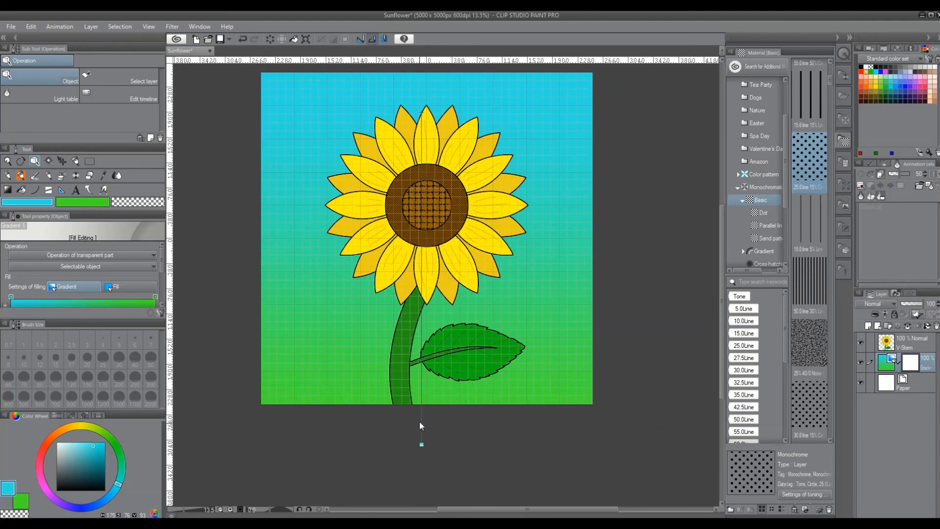
pyautogui.moveTo(421, 113); pyautogui.dragTo(424, 145)
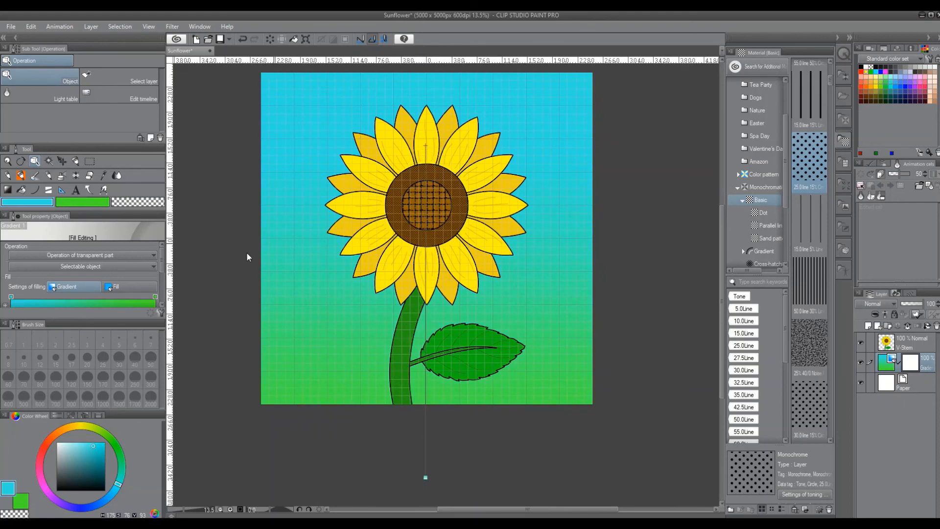
# - Adjust the gradient's green end, trying a darker shade and settling on a lighter, softer green
pyautogui.click(61, 209)
pyautogui.click(101, 456)
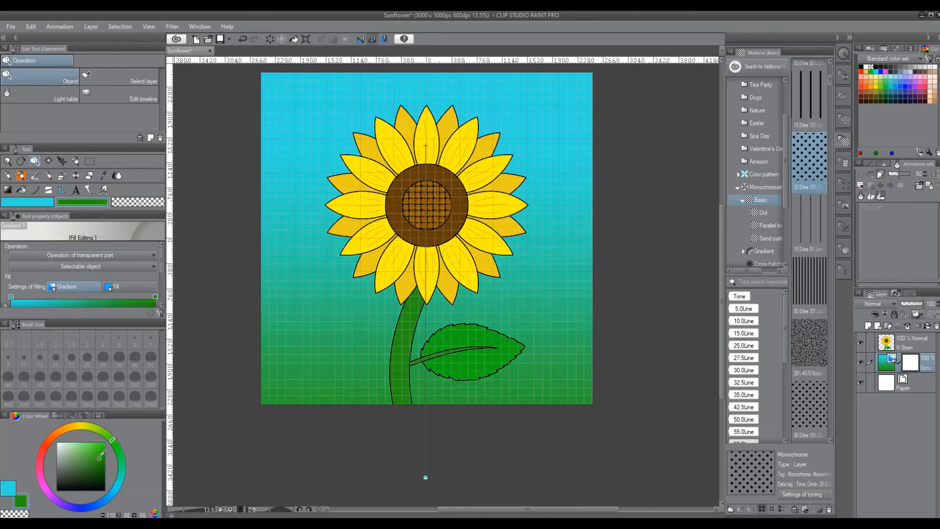
pyautogui.click(93, 446)
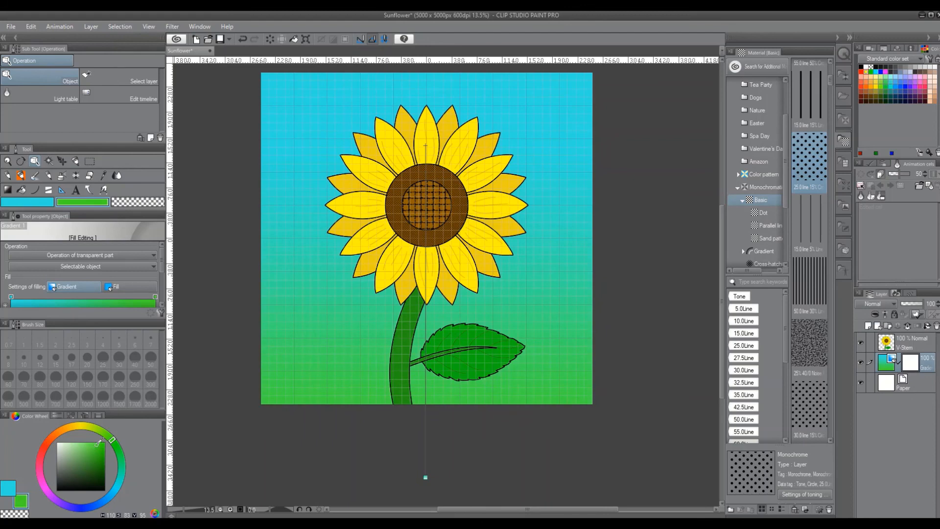
pyautogui.click(93, 444)
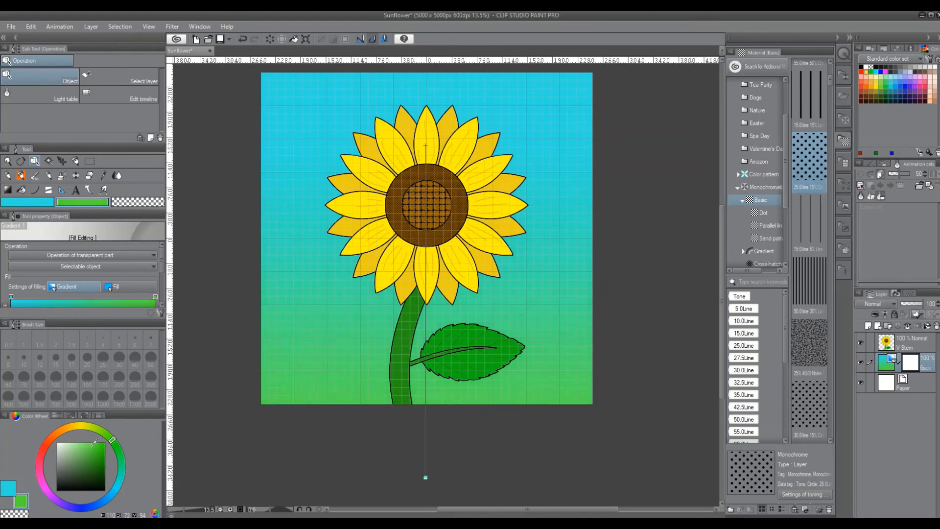